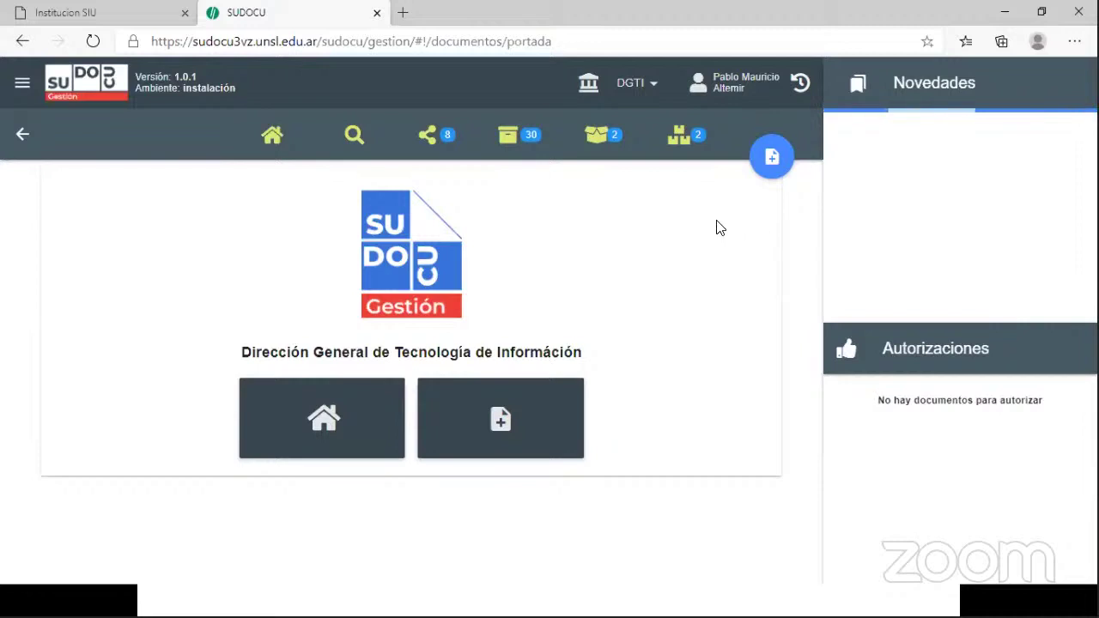
- Create a new Comunicacion document from the Nuevo documento dropdown
{"action": "left_click", "coordinate": [771, 163]}
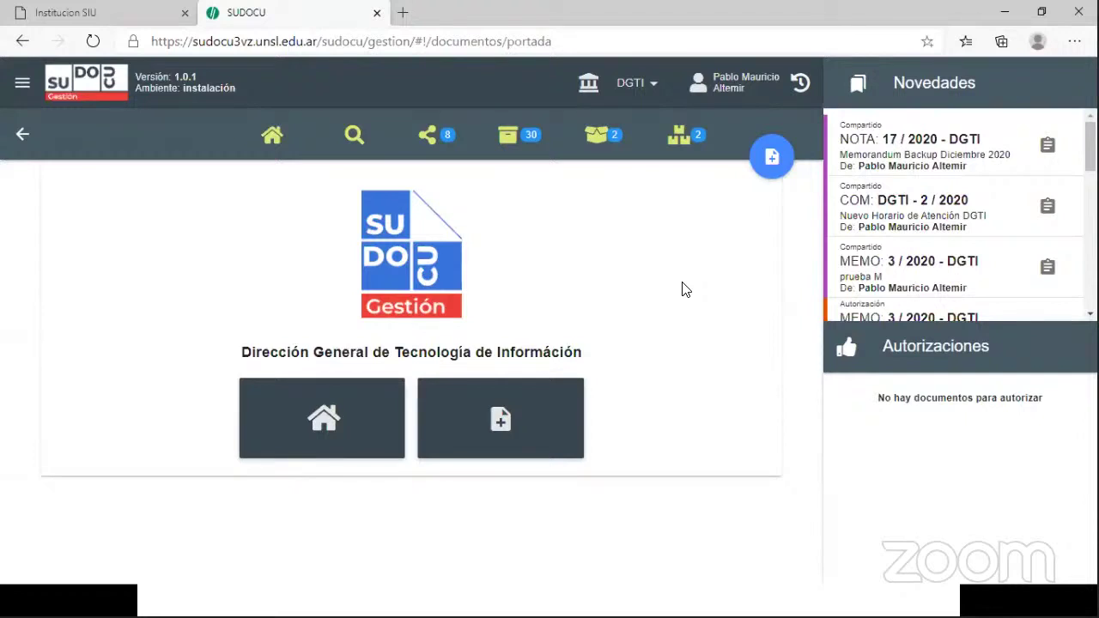
{"action": "left_click", "coordinate": [771, 155]}
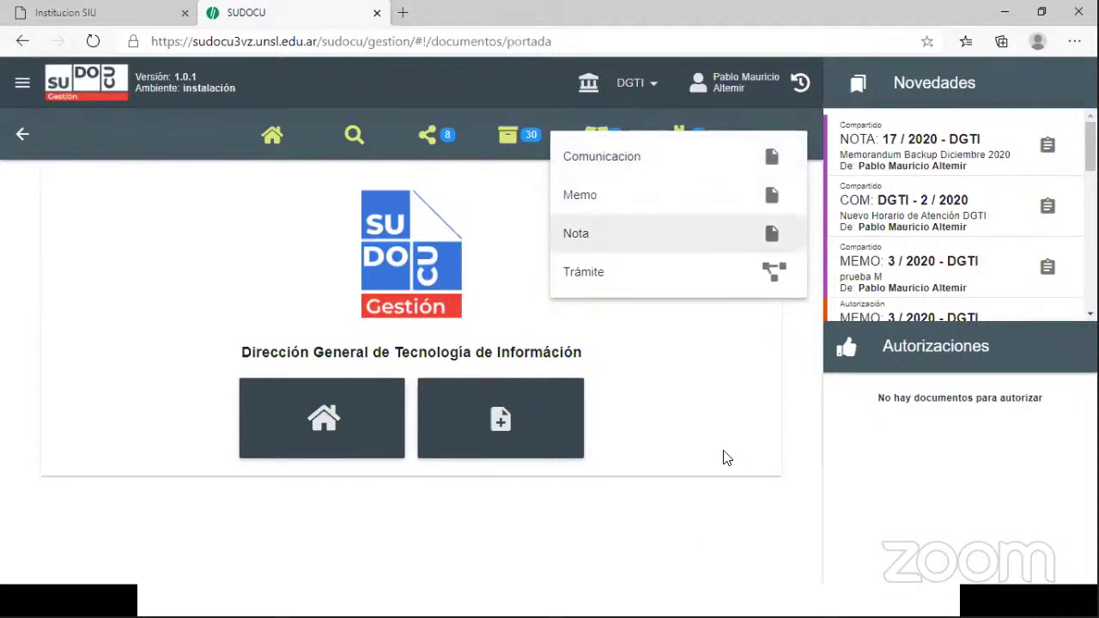
{"action": "left_click", "coordinate": [724, 404]}
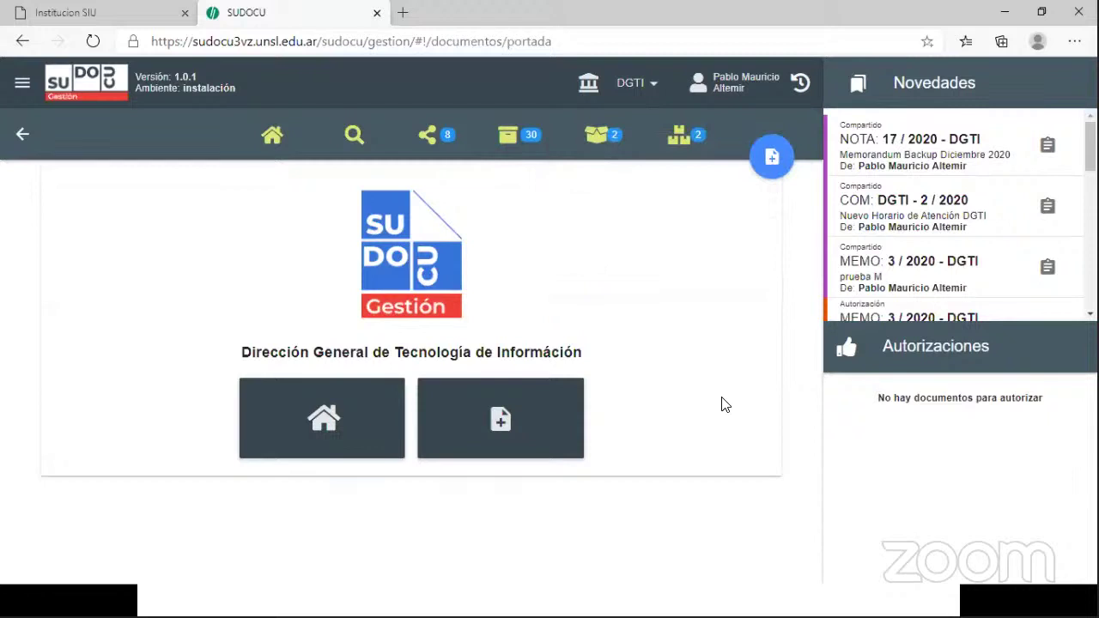
{"action": "left_click", "coordinate": [773, 157]}
{"action": "left_click", "coordinate": [698, 159]}
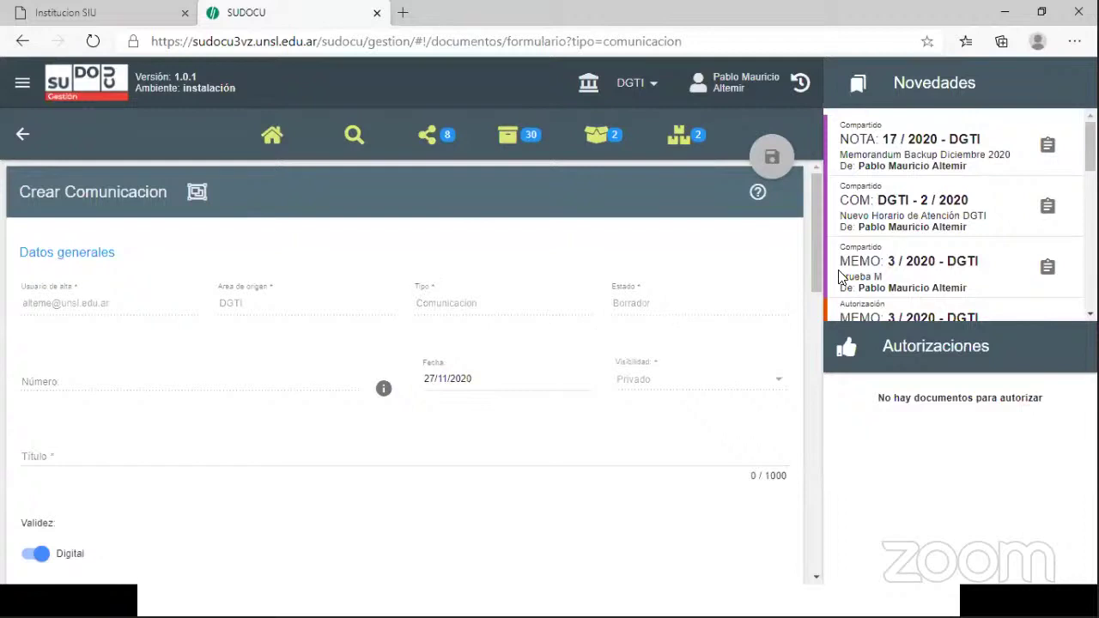
- Enter the title 'Nuevo Horario de Atencion' without the accent and save it as DGTI - 3 / 2020
{"action": "left_click_drag", "start_coordinate": [818, 264], "coordinate": [818, 316]}
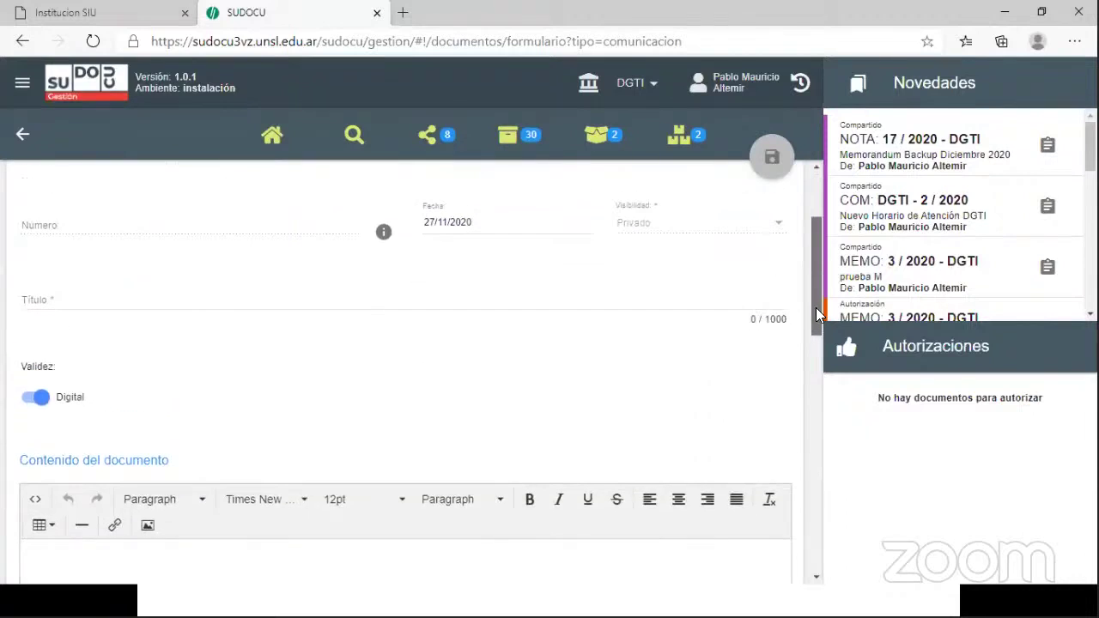
{"action": "left_click", "coordinate": [154, 300]}
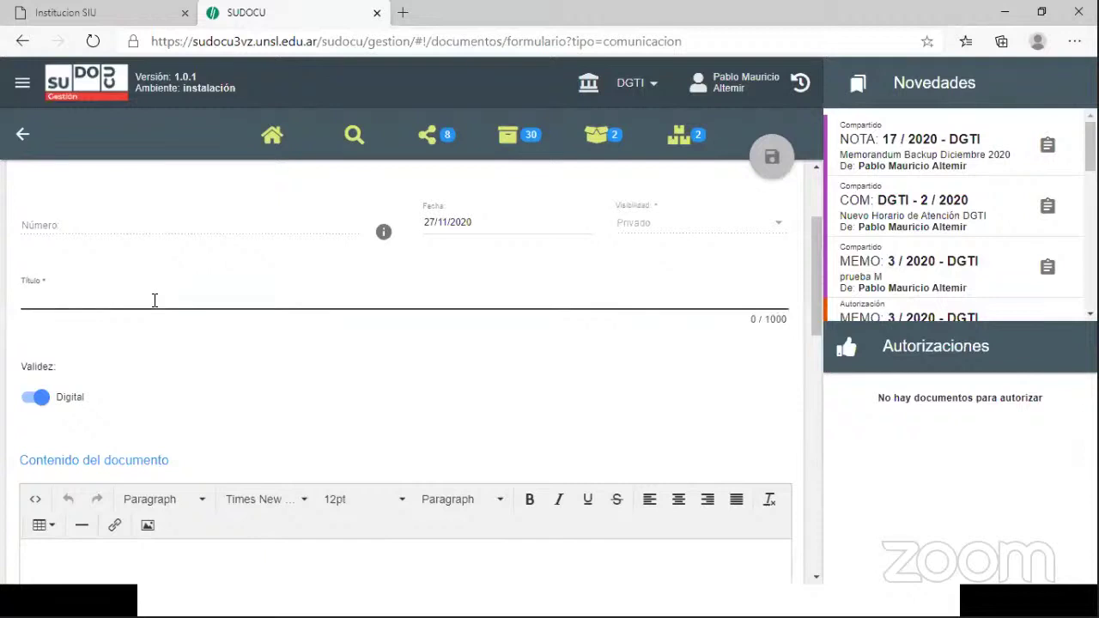
{"action": "type", "text": "N"}
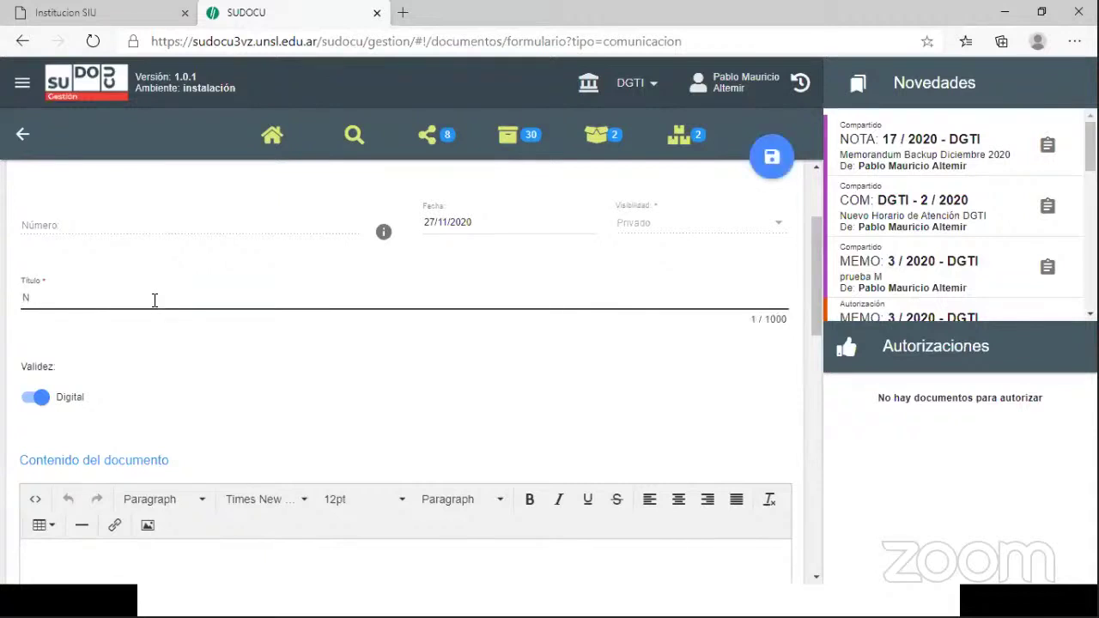
{"action": "type", "text": "uevo Horario de Atención"}
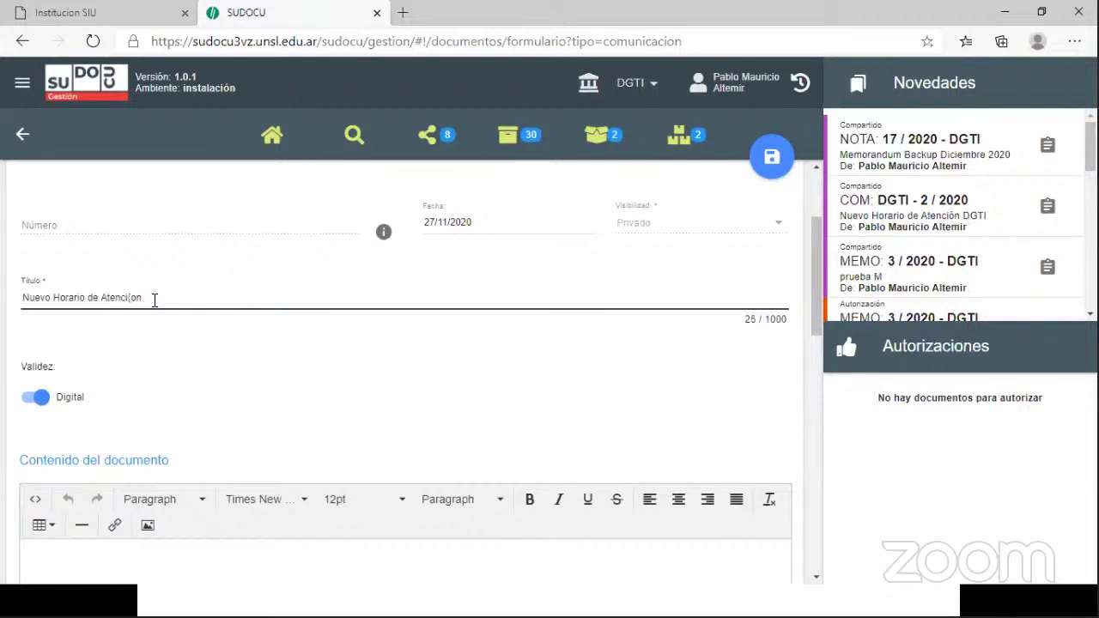
{"action": "key", "text": "BackSpace"}
{"action": "key", "text": "BackSpace"}
{"action": "type", "text": "on"}
{"action": "key", "text": "Return"}
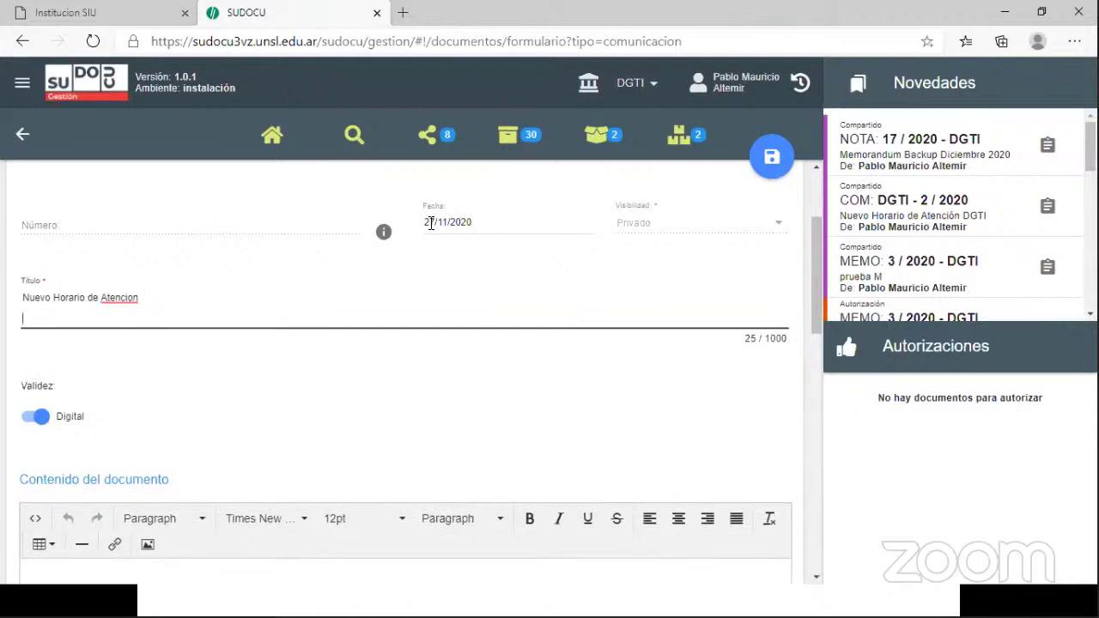
{"action": "left_click", "coordinate": [773, 160]}
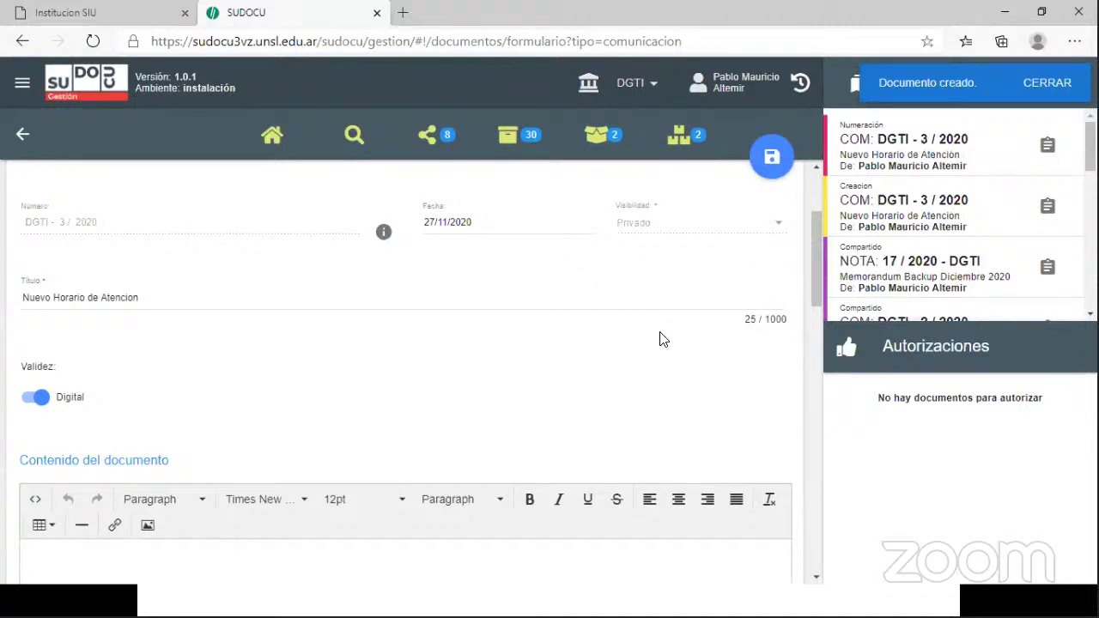
- In Notepad, select the letter from the San Luis date line through the DGTI signature
{"action": "scroll", "coordinate": [812, 307], "scroll_direction": "down", "scroll_amount": 3}
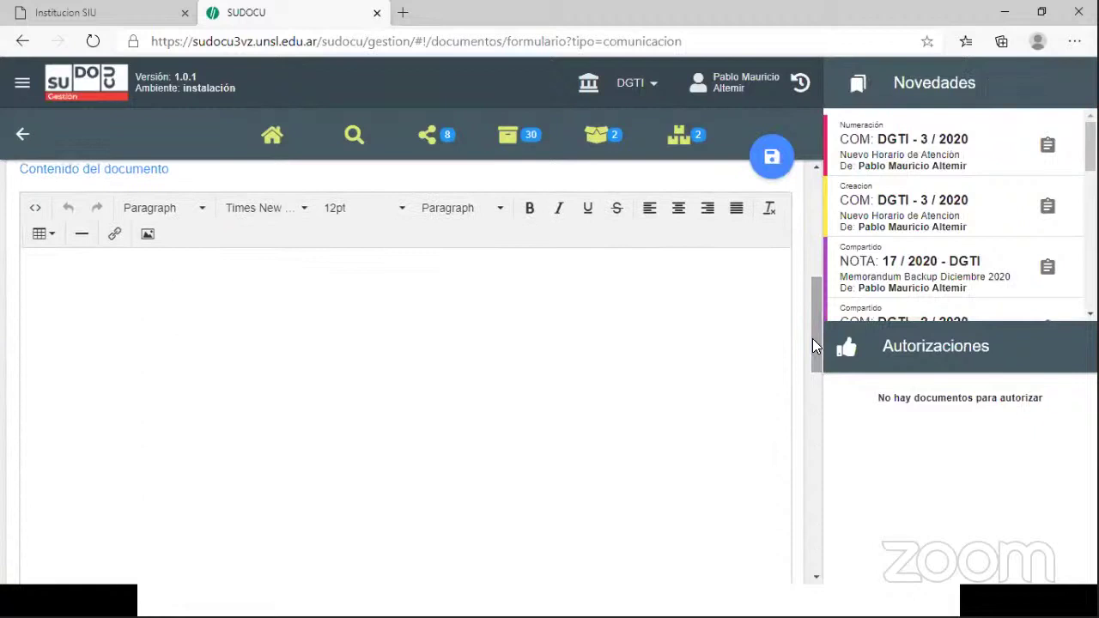
{"action": "key", "text": "alt+Tab"}
{"action": "key", "text": "alt+Tab"}
{"action": "key", "text": "alt+Tab"}
{"action": "key", "text": "alt+Tab"}
{"action": "key", "text": "alt+Tab"}
{"action": "key", "text": "alt+Tab"}
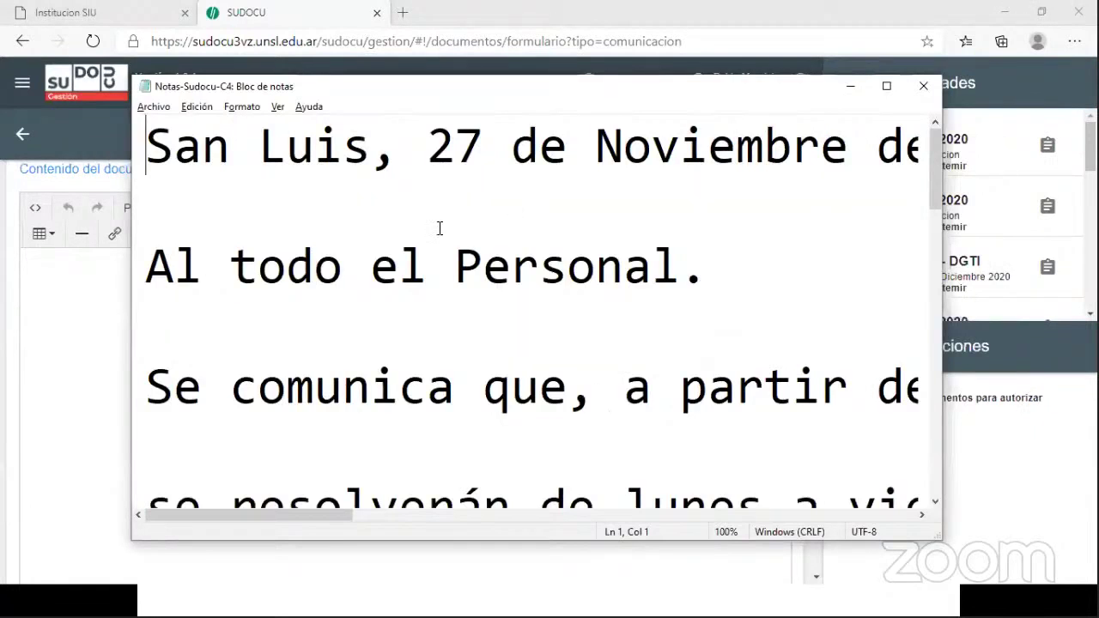
{"action": "key", "text": "shift+Down"}
{"action": "key", "text": "shift+Down"}
{"action": "key", "text": "shift+Down"}
{"action": "key", "text": "shift+Down"}
{"action": "key", "text": "shift+Down"}
{"action": "key", "text": "shift+Down"}
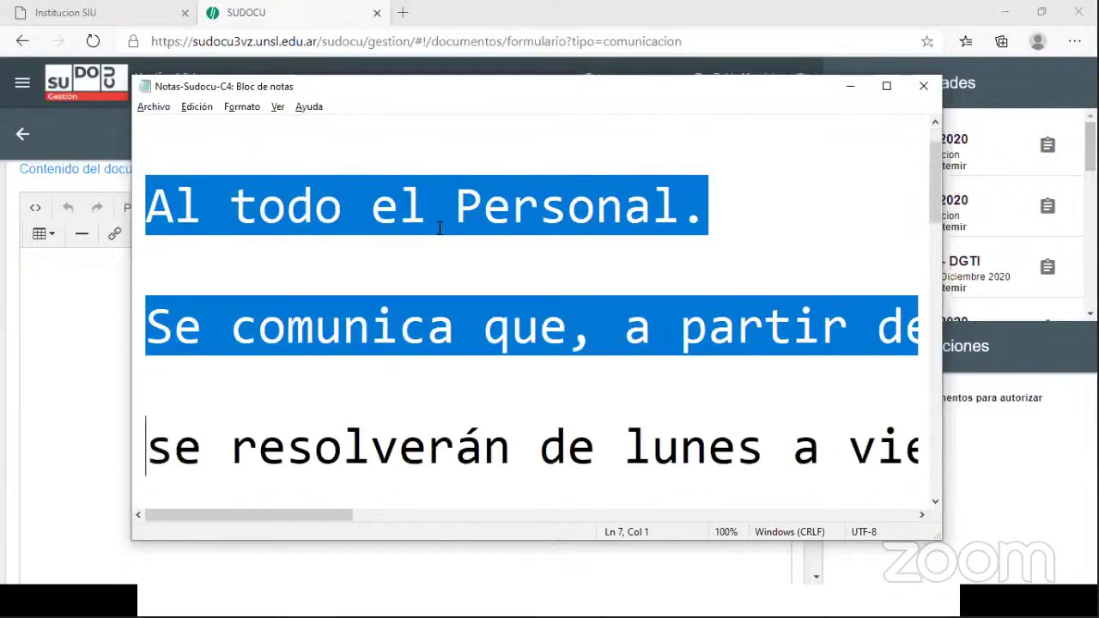
{"action": "key", "text": "shift+Down"}
{"action": "key", "text": "shift+Down"}
{"action": "key", "text": "shift+Down"}
{"action": "key", "text": "shift+Down"}
{"action": "key", "text": "shift+Down"}
{"action": "key", "text": "shift+Down"}
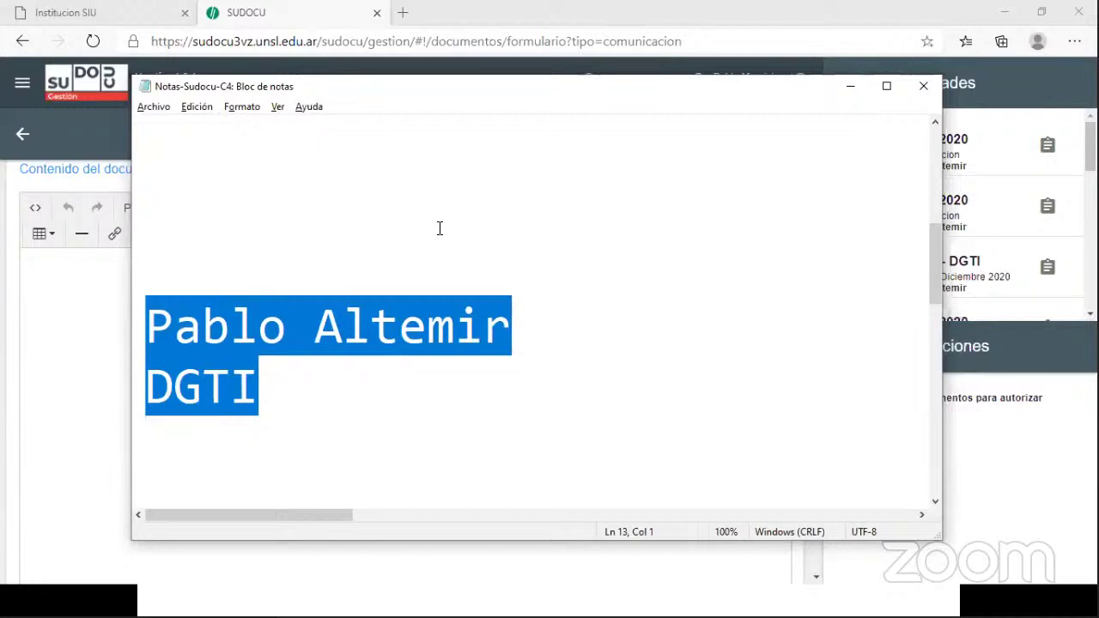
{"action": "key", "text": "alt+Tab"}
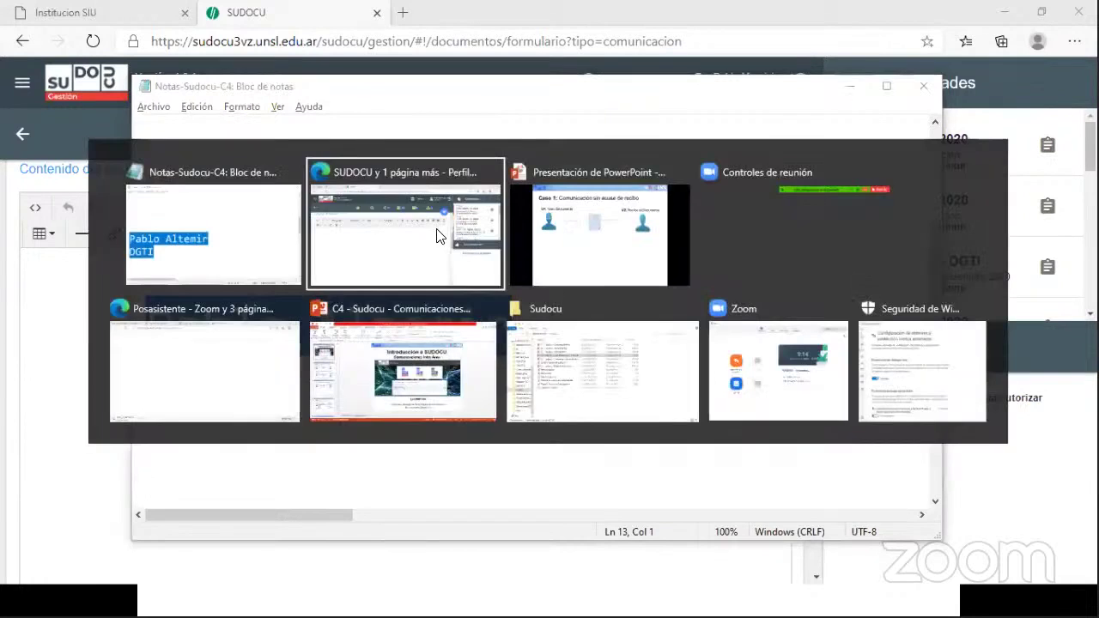
- Paste the copied letter into the Contenido del documento editor and save the draft
{"action": "right_click", "coordinate": [240, 259]}
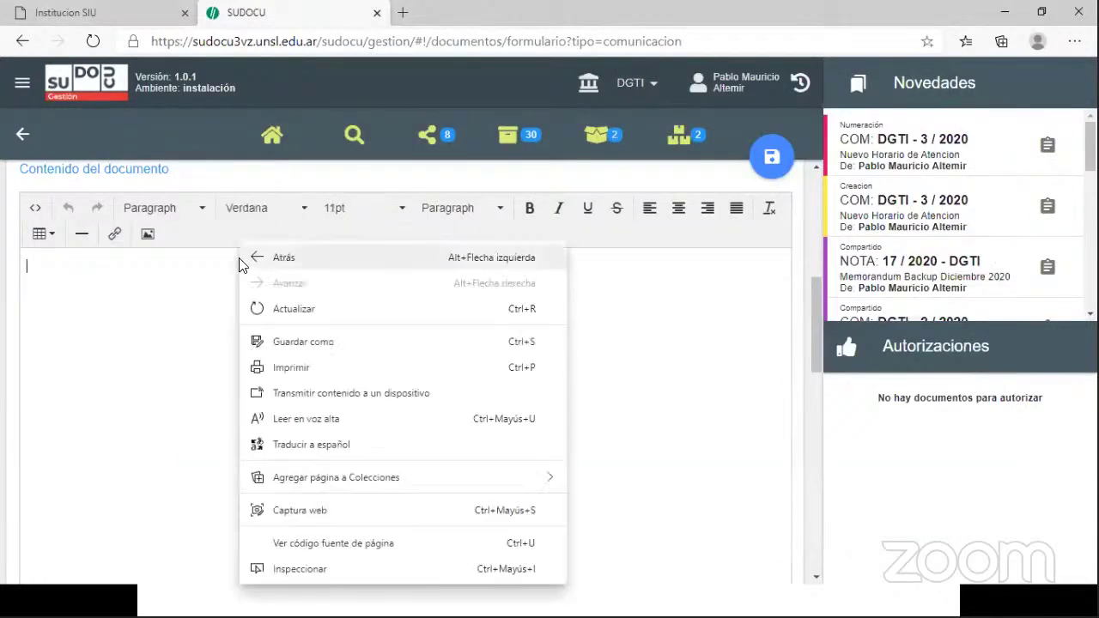
{"action": "left_click", "coordinate": [206, 336]}
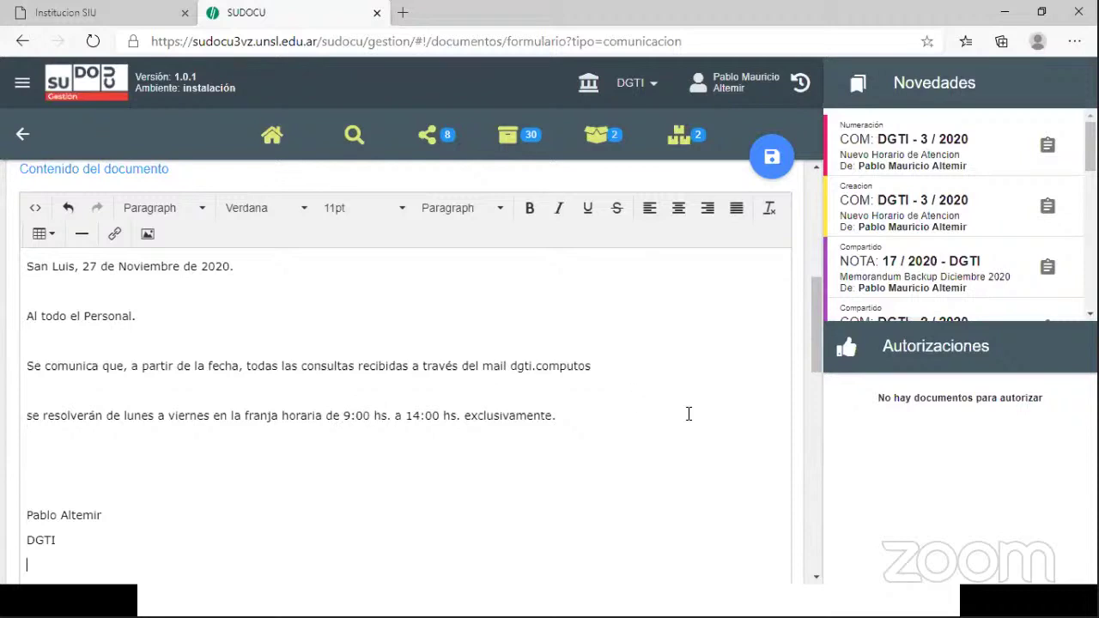
{"action": "left_click_drag", "start_coordinate": [817, 355], "coordinate": [816, 388]}
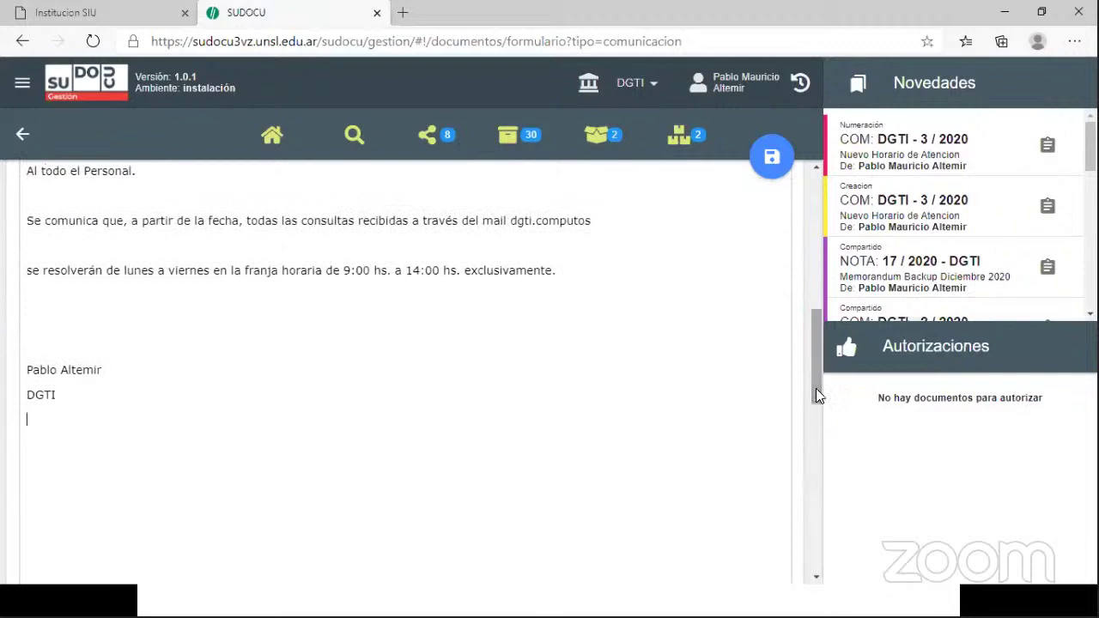
{"action": "left_click", "coordinate": [768, 166]}
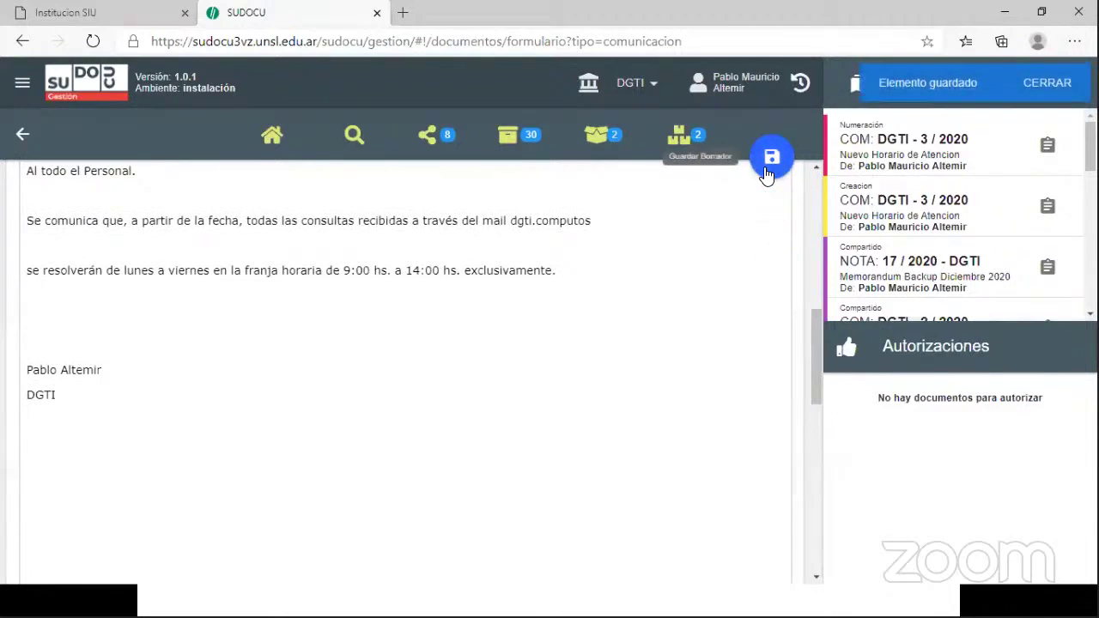
- Authorize communication DGTI - 3 / 2020 with AUTORIZAR at the bottom of the form
{"action": "mouse_move", "coordinate": [780, 182]}
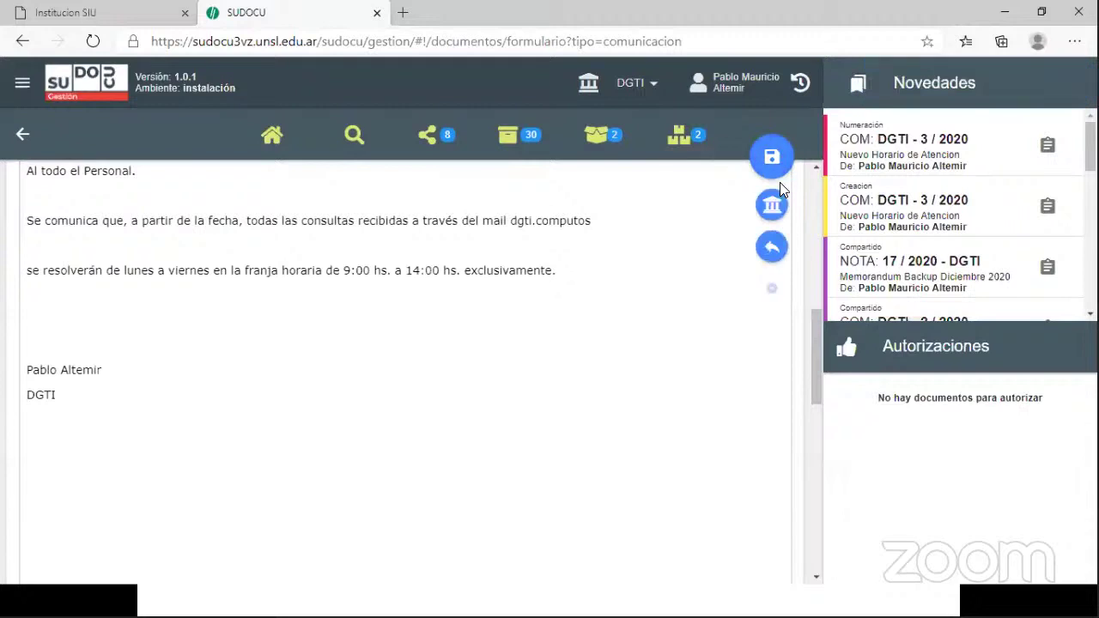
{"action": "left_click_drag", "start_coordinate": [817, 337], "coordinate": [819, 520]}
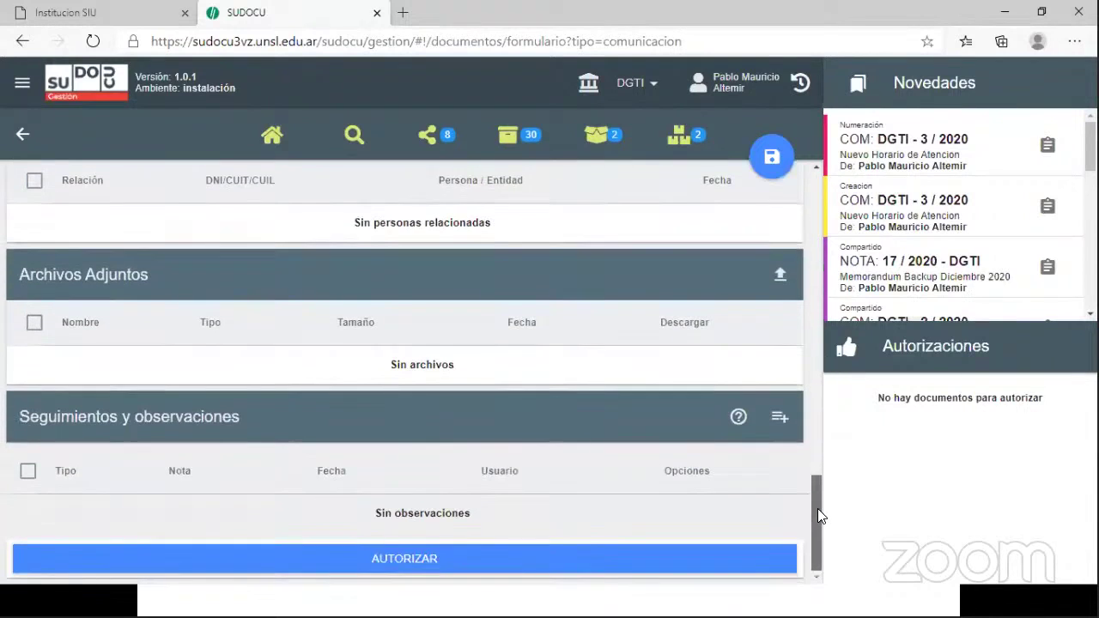
{"action": "left_click", "coordinate": [171, 558]}
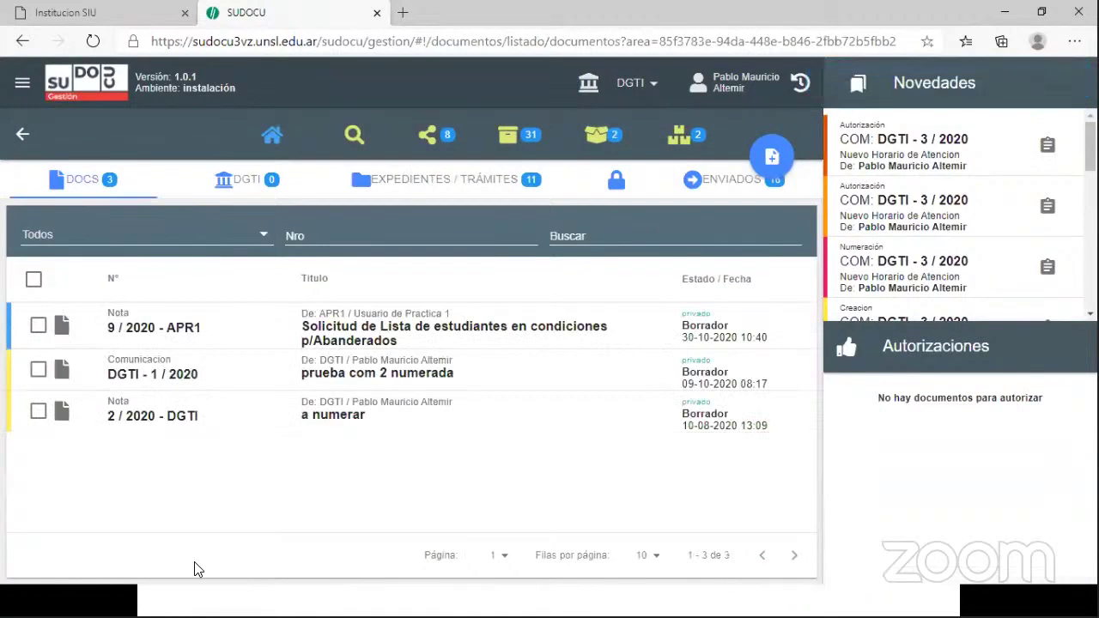
- Open the archive and tick the COM DGTI - 3 / 2020 row
{"action": "left_click", "coordinate": [514, 142]}
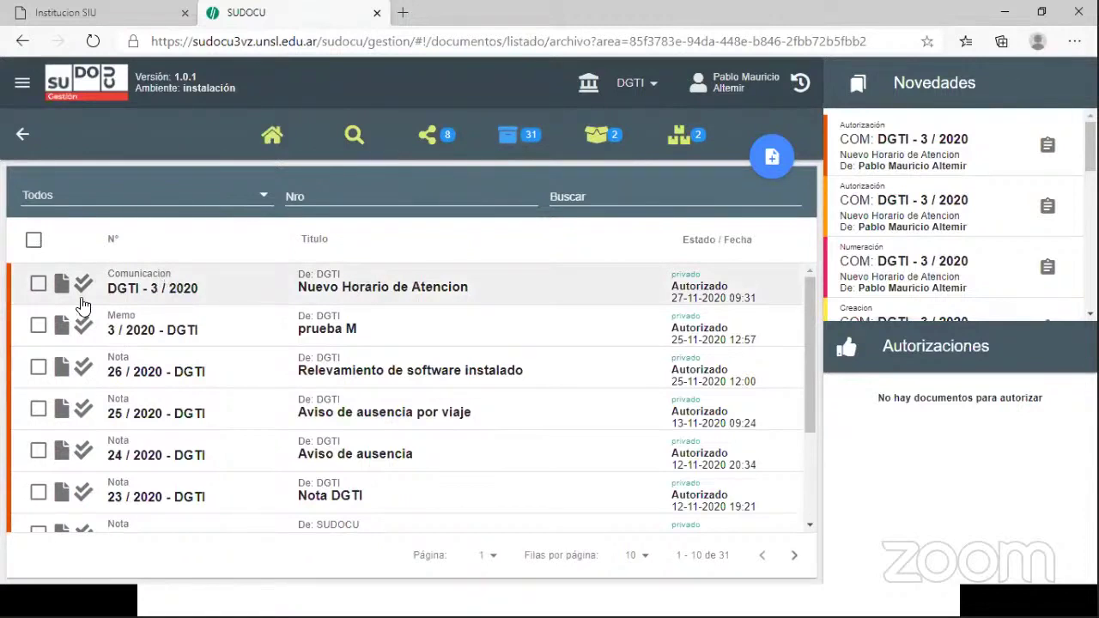
{"action": "left_click", "coordinate": [38, 285]}
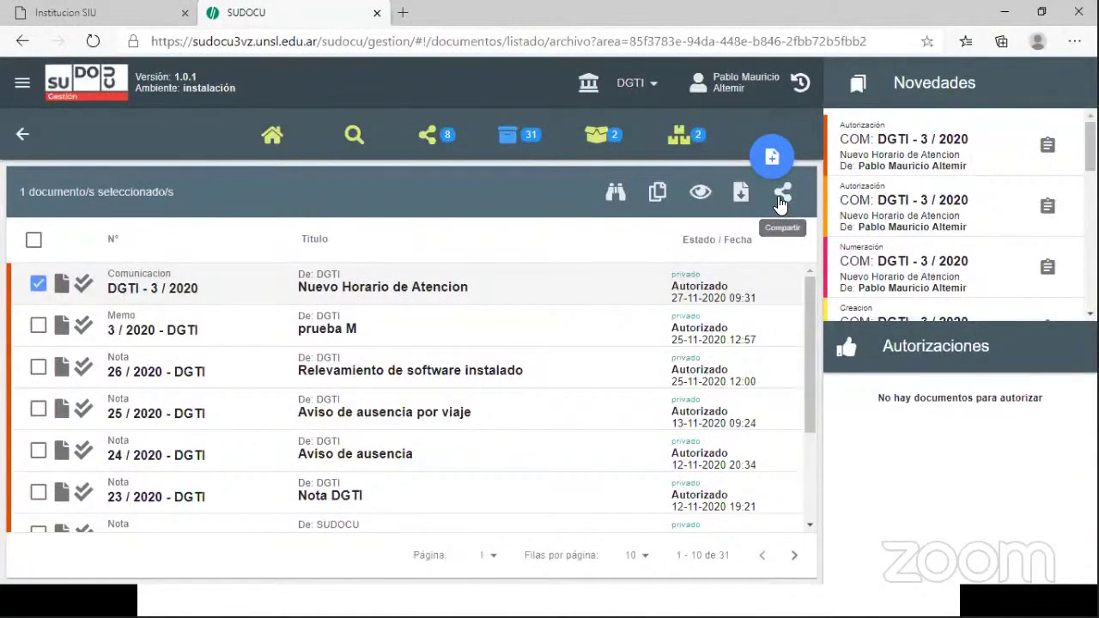
- In Compartir documentos, add the two users found by name search and share the communication
{"action": "left_click", "coordinate": [778, 196]}
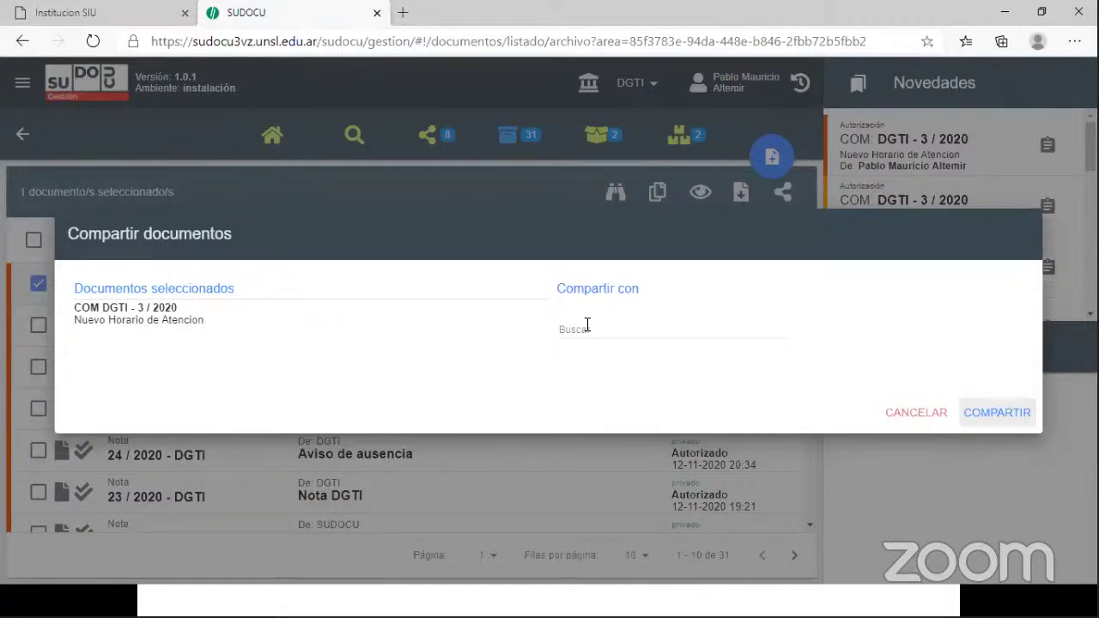
{"action": "left_click", "coordinate": [588, 325]}
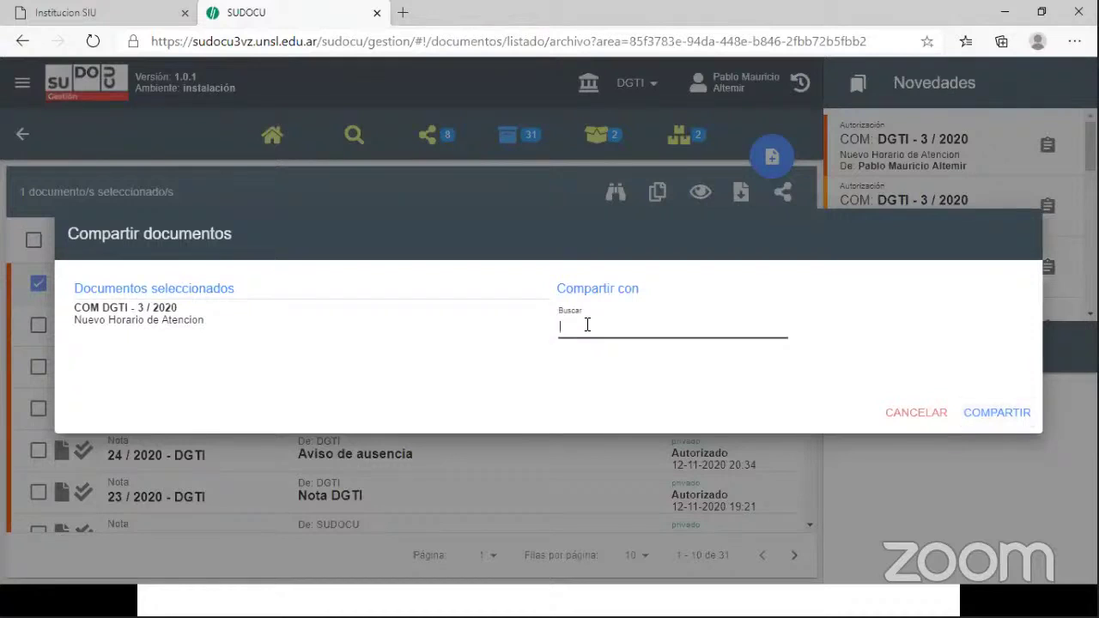
{"action": "type", "text": "heredia"}
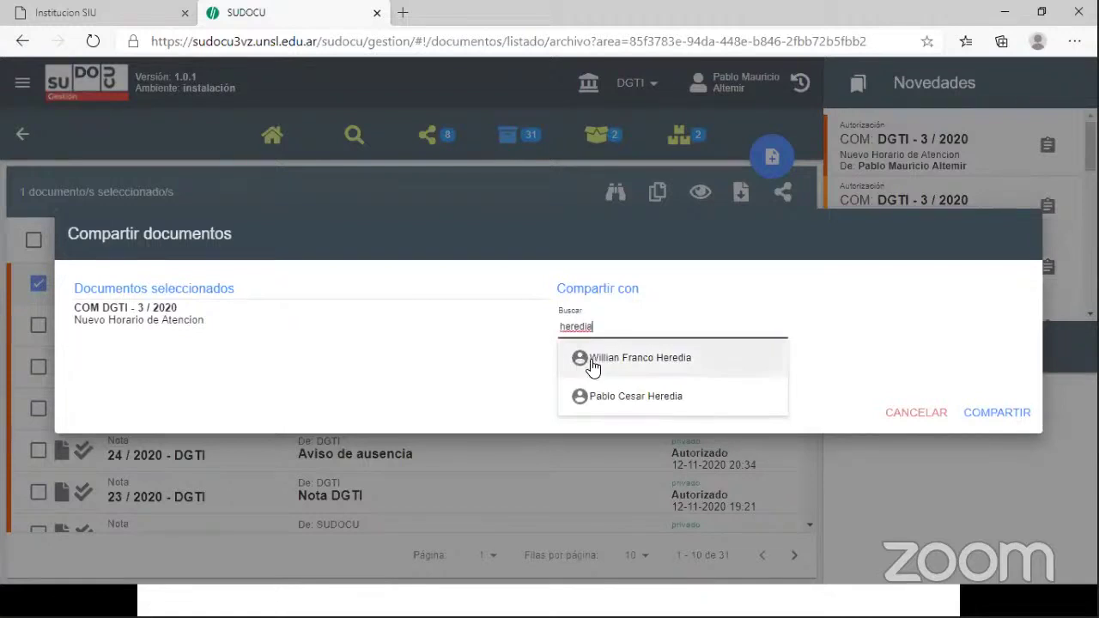
{"action": "left_click", "coordinate": [614, 359]}
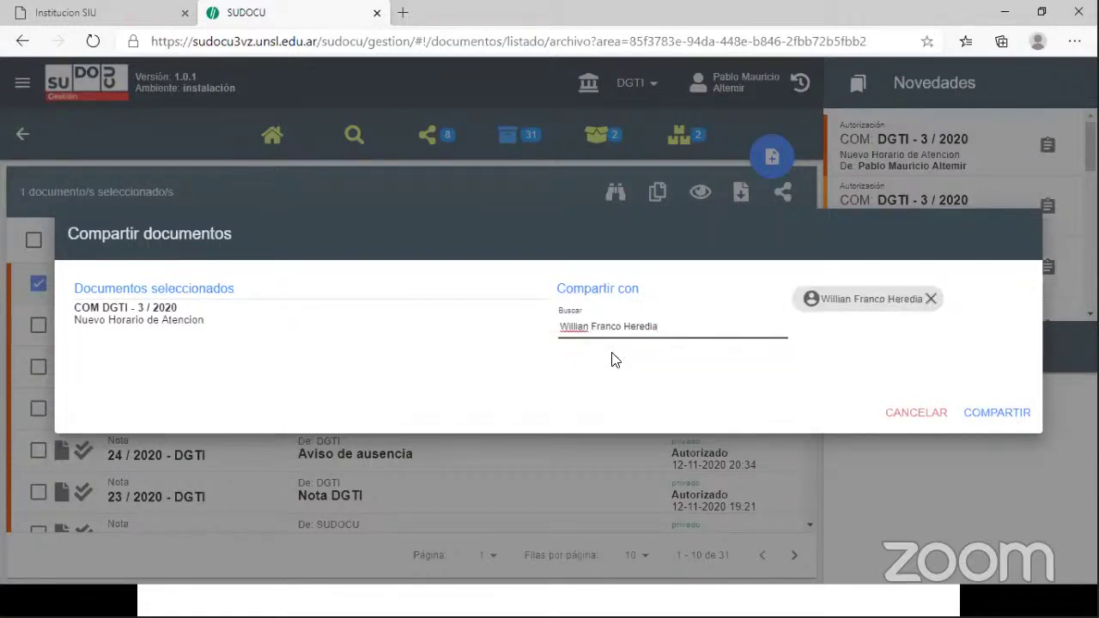
{"action": "left_click_drag", "start_coordinate": [684, 326], "coordinate": [540, 326]}
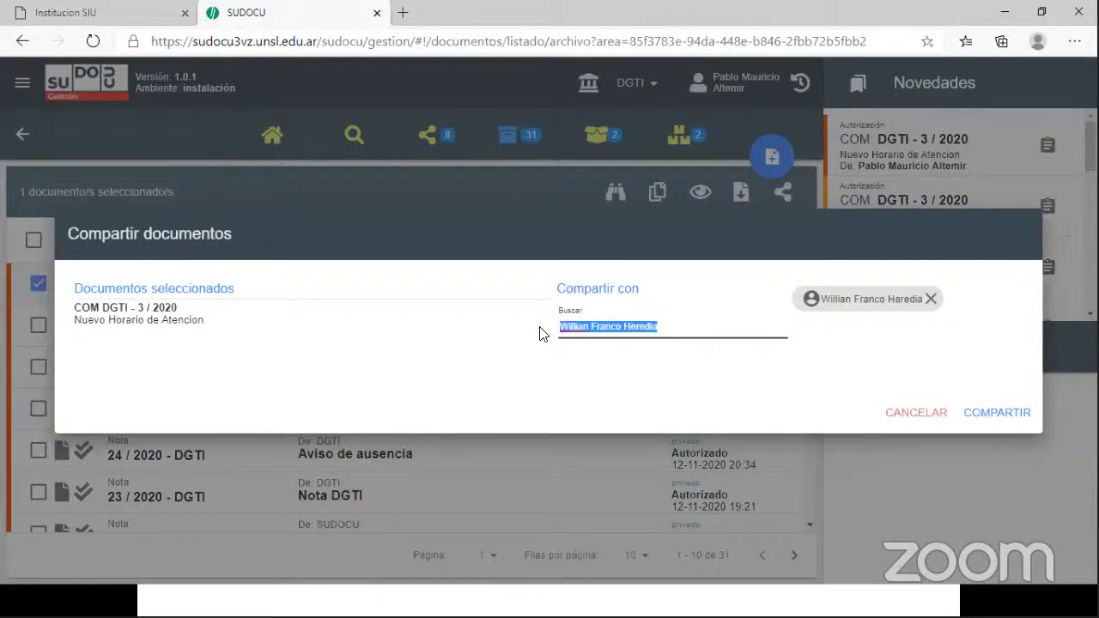
{"action": "type", "text": "ozan"}
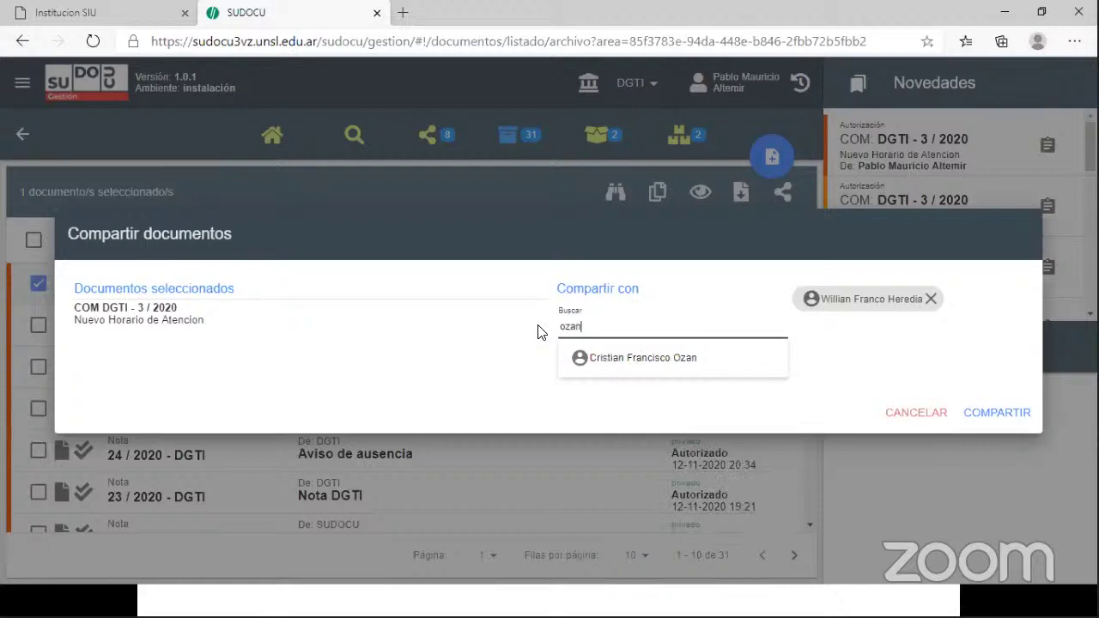
{"action": "left_click", "coordinate": [620, 359]}
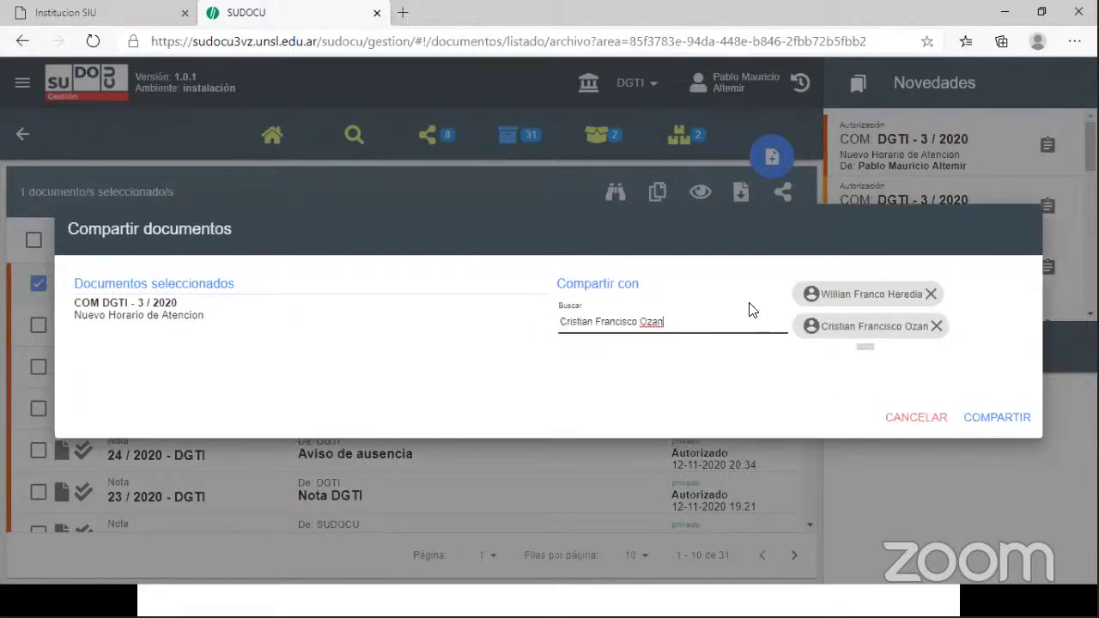
{"action": "key", "text": "BackSpace"}
{"action": "key", "text": "BackSpace"}
{"action": "key", "text": "BackSpace"}
{"action": "key", "text": "BackSpace"}
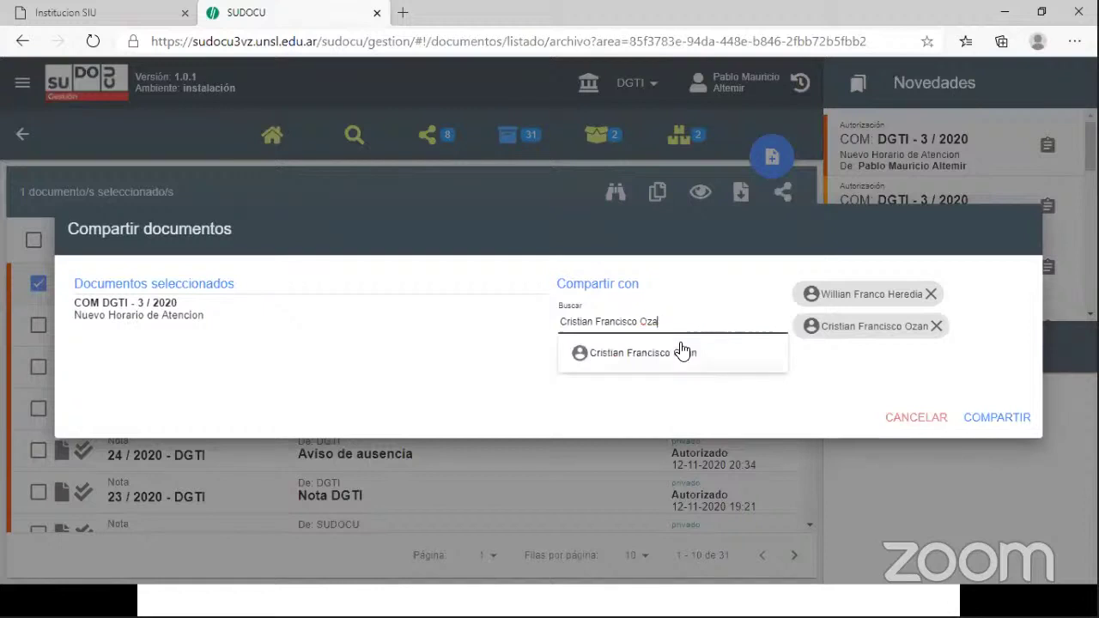
{"action": "key", "text": "BackSpace"}
{"action": "key", "text": "BackSpace"}
{"action": "key", "text": "BackSpace"}
{"action": "key", "text": "BackSpace"}
{"action": "key", "text": "BackSpace"}
{"action": "key", "text": "BackSpace"}
{"action": "key", "text": "BackSpace"}
{"action": "key", "text": "BackSpace"}
{"action": "key", "text": "BackSpace"}
{"action": "key", "text": "BackSpace"}
{"action": "key", "text": "BackSpace"}
{"action": "key", "text": "BackSpace"}
{"action": "key", "text": "BackSpace"}
{"action": "key", "text": "BackSpace"}
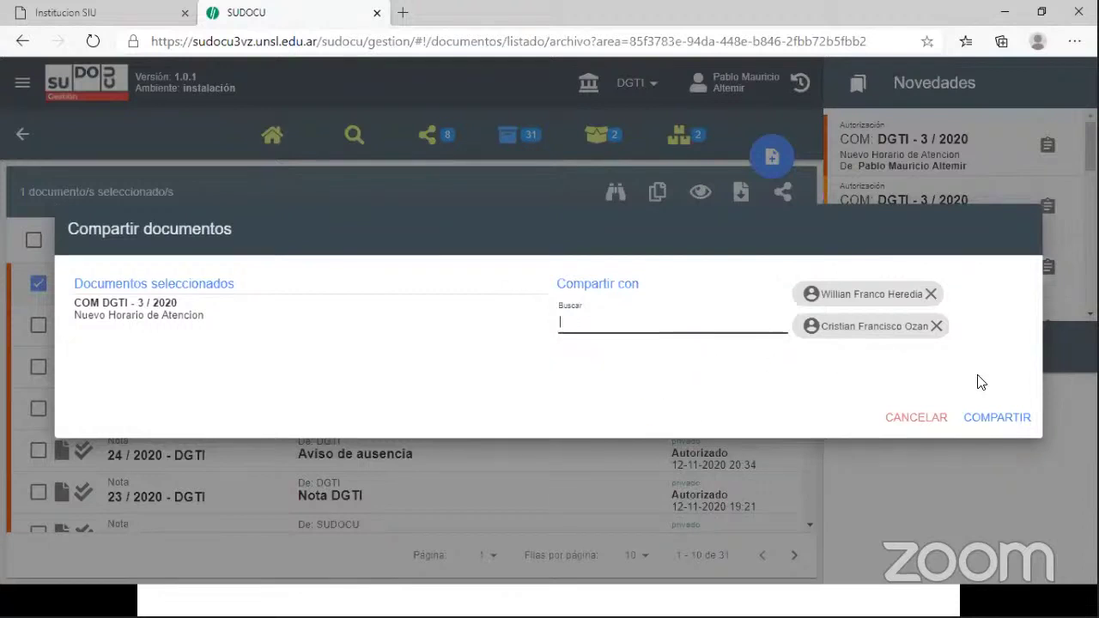
{"action": "left_click", "coordinate": [998, 425]}
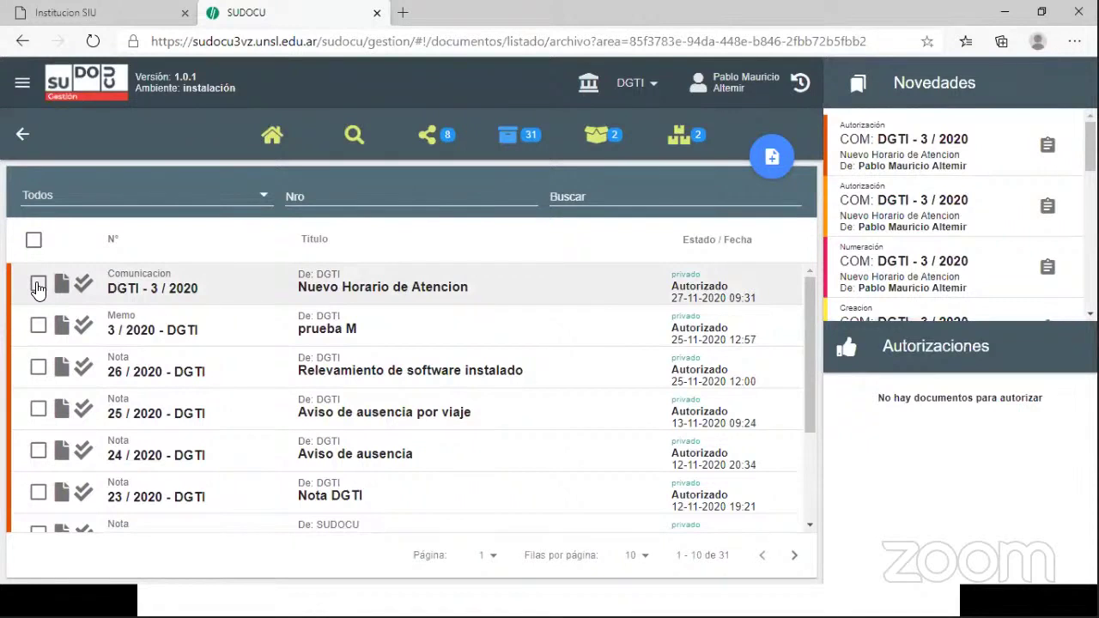
- Open communication DGTI - 3 / 2020 for viewing and scroll down to Observaciones y revisiones
{"action": "left_click", "coordinate": [38, 286]}
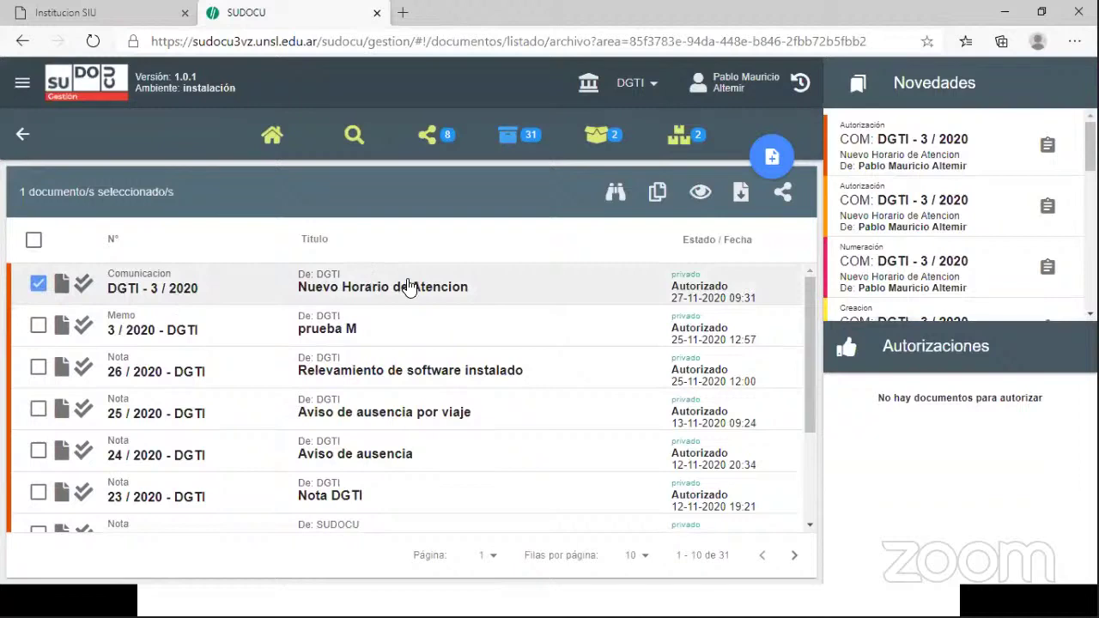
{"action": "left_click", "coordinate": [702, 193]}
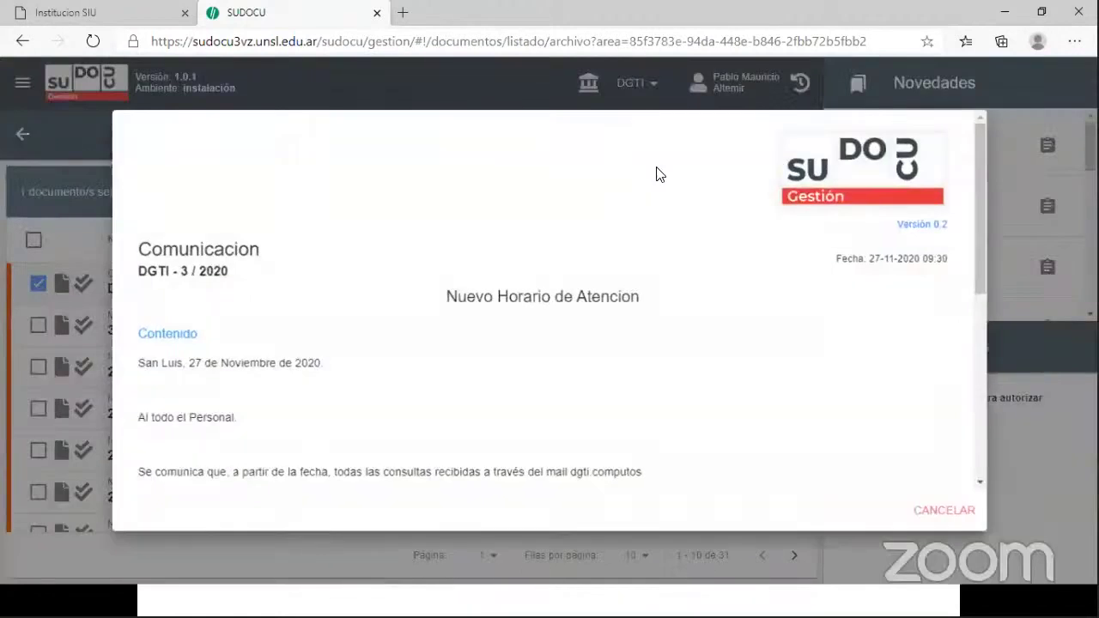
{"action": "left_click_drag", "start_coordinate": [980, 259], "coordinate": [986, 463]}
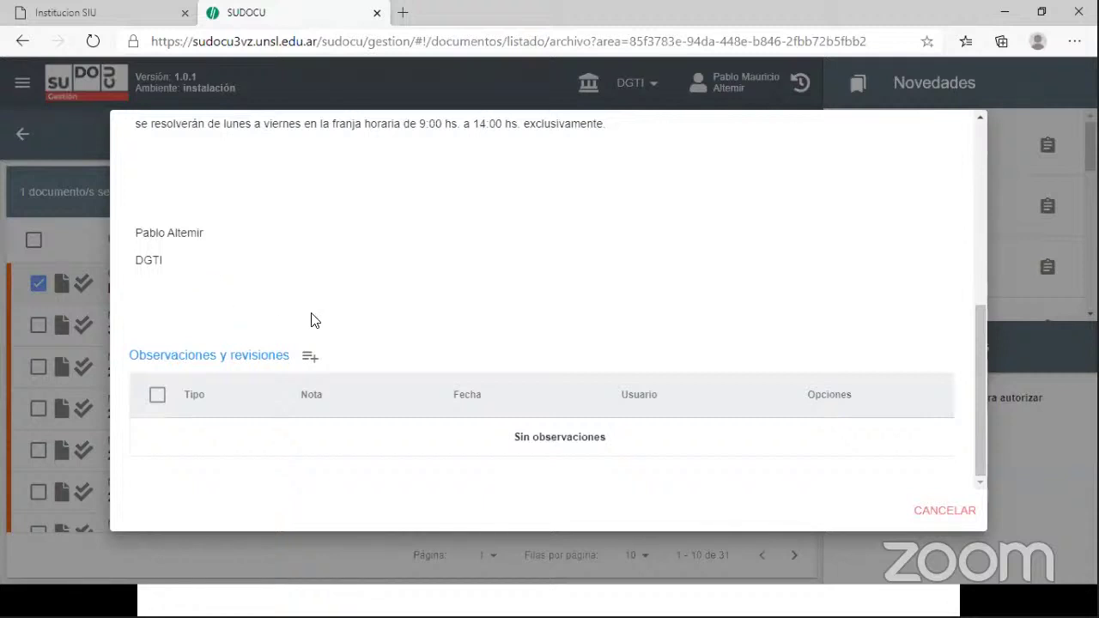
- Add a new follow-up of type Notificación to the communication
{"action": "left_click", "coordinate": [311, 360]}
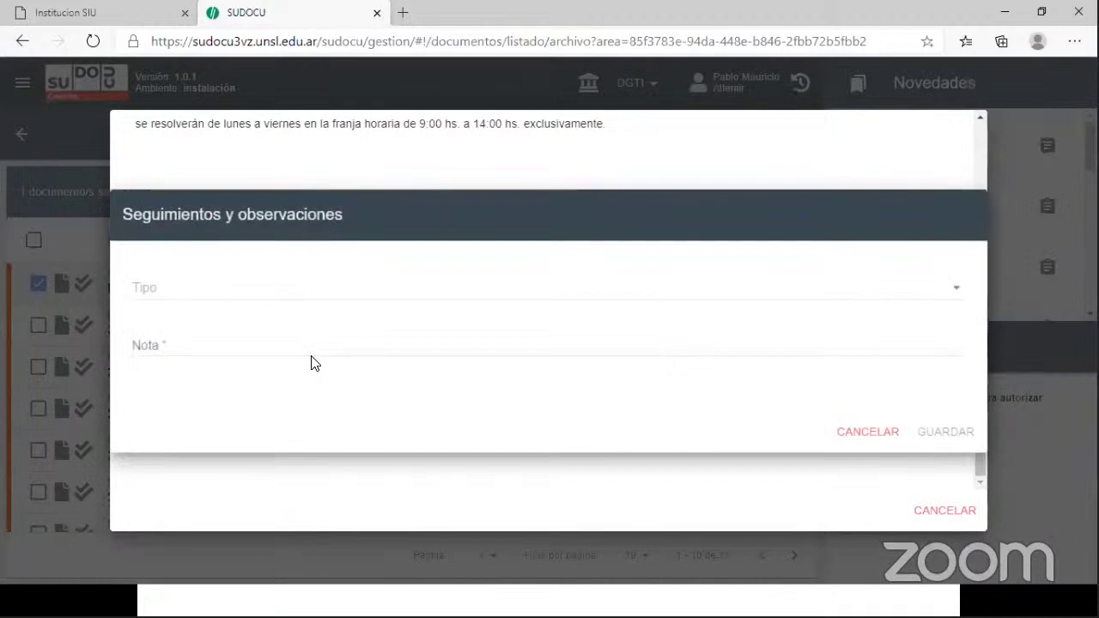
{"action": "left_click", "coordinate": [199, 294]}
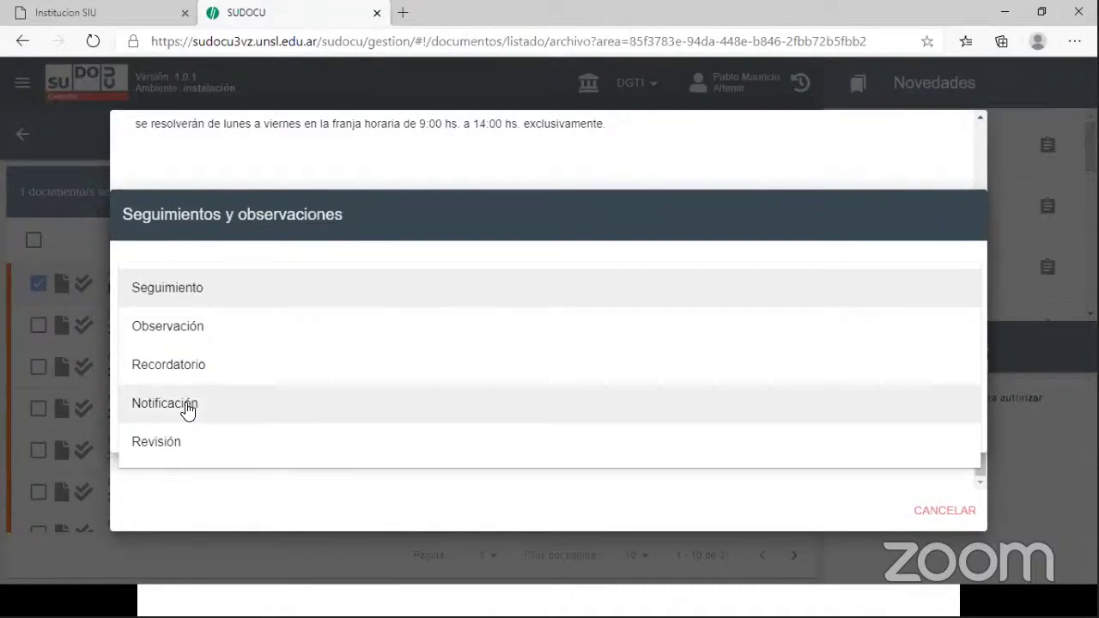
{"action": "left_click", "coordinate": [187, 407]}
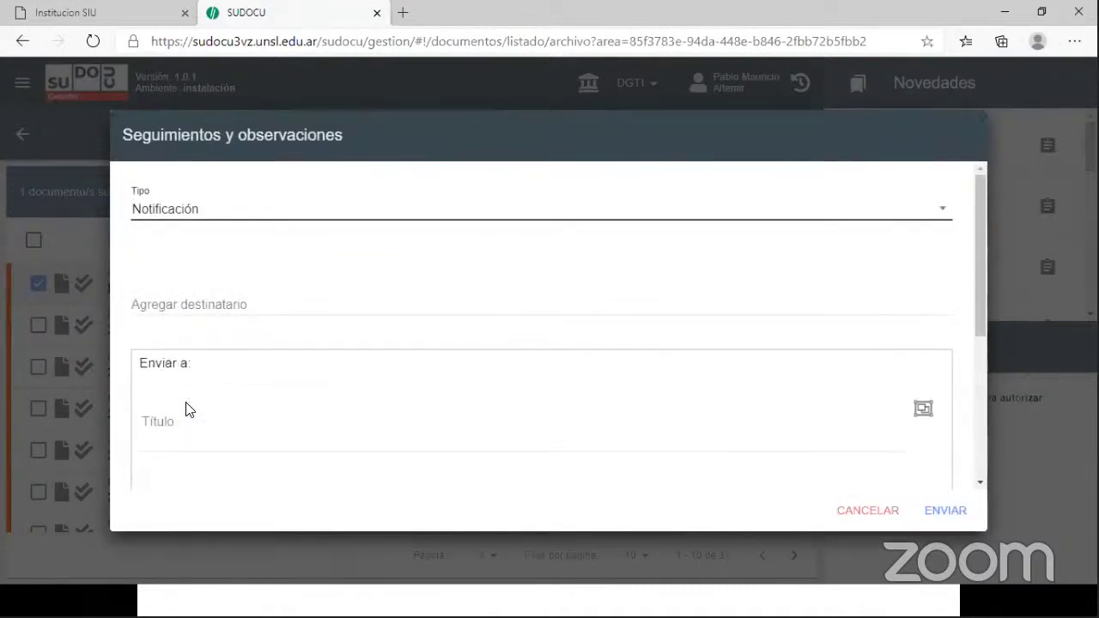
- Add the two users as notification recipients in Agregar destinatario
{"action": "left_click", "coordinate": [203, 302]}
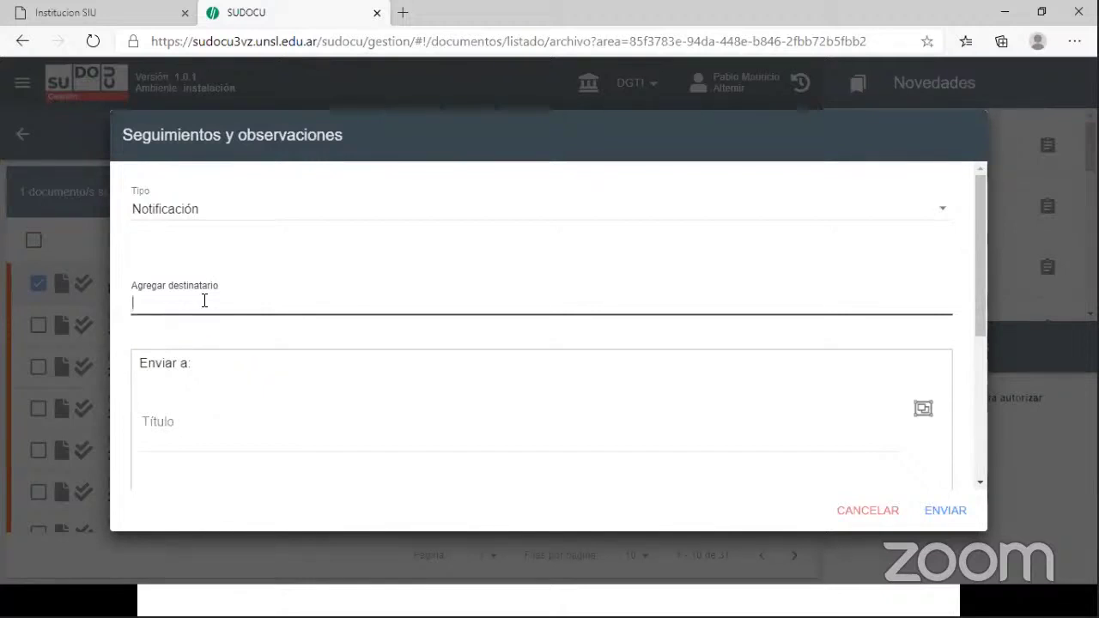
{"action": "type", "text": "re"}
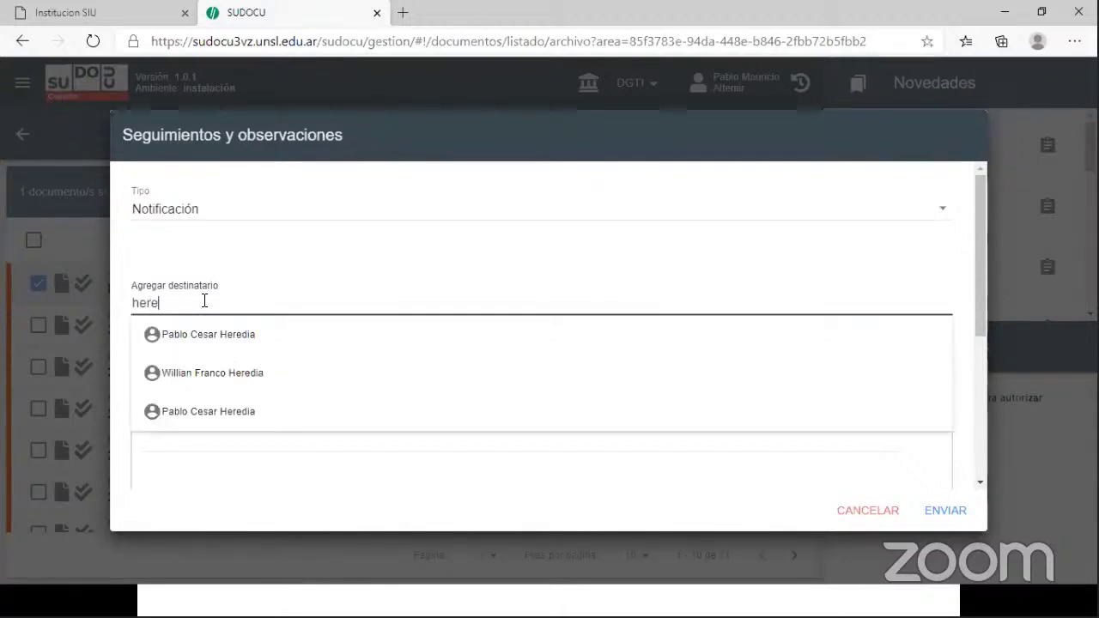
{"action": "left_click", "coordinate": [195, 379]}
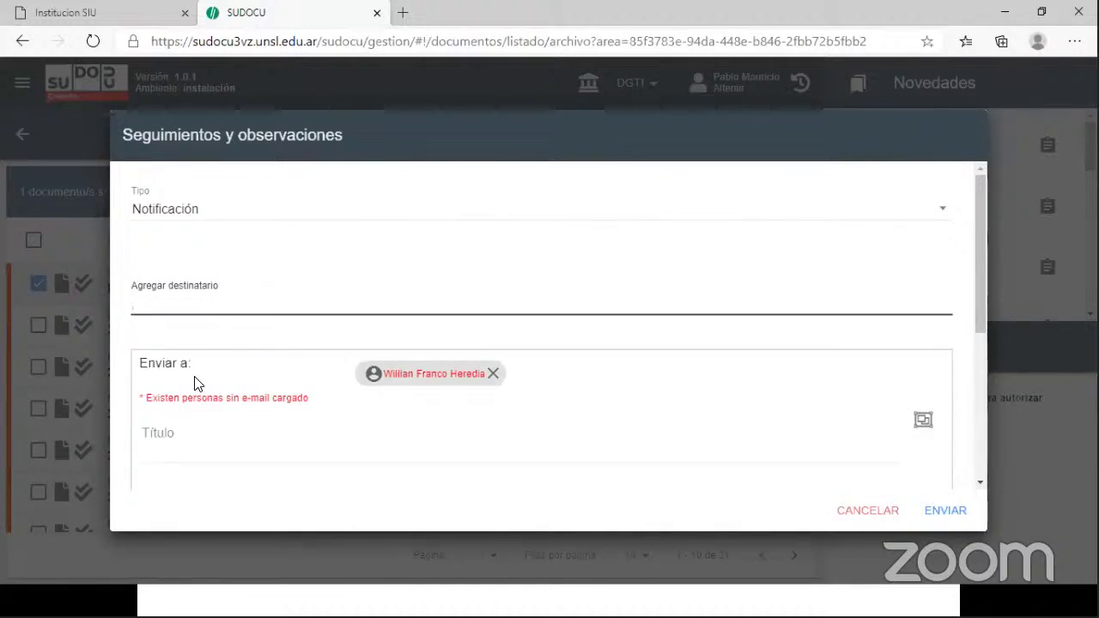
{"action": "type", "text": "ozan"}
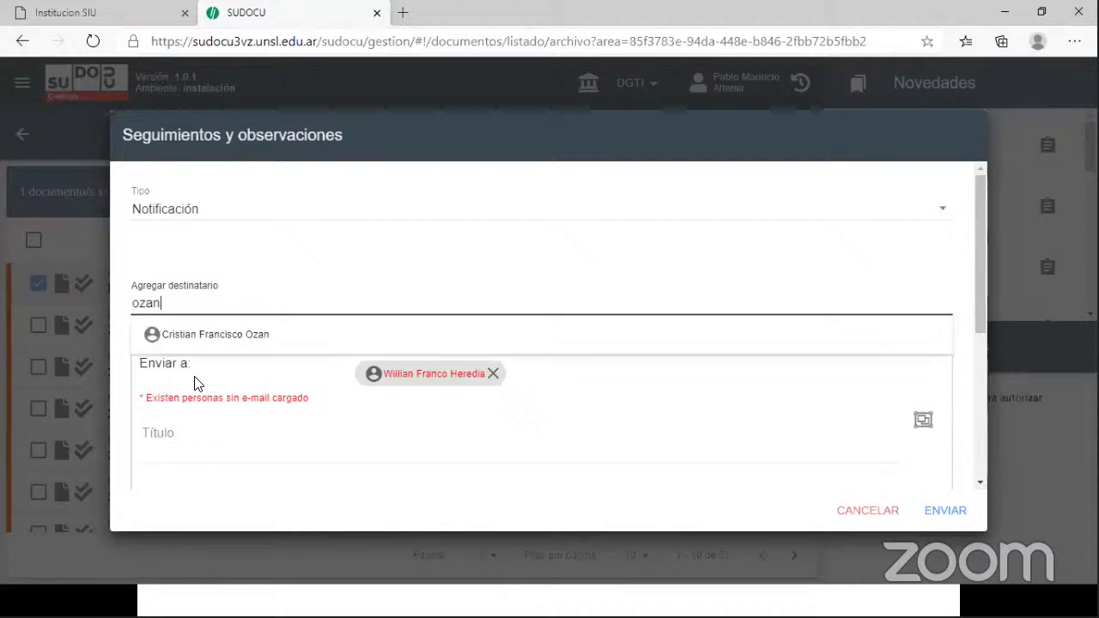
{"action": "left_click", "coordinate": [227, 335]}
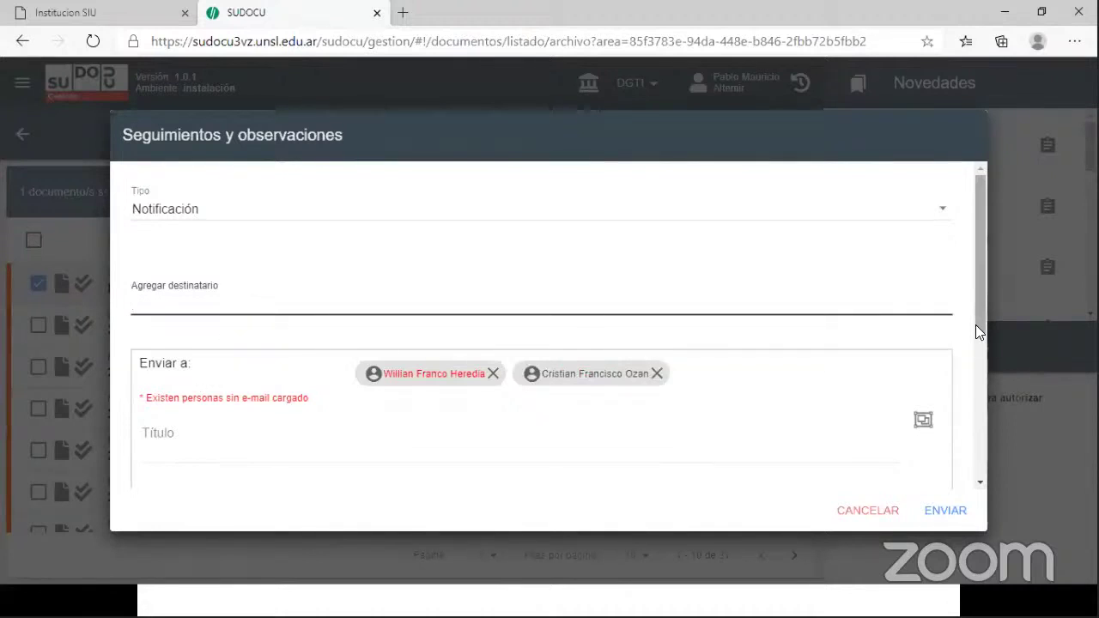
{"action": "left_click_drag", "start_coordinate": [976, 325], "coordinate": [977, 421]}
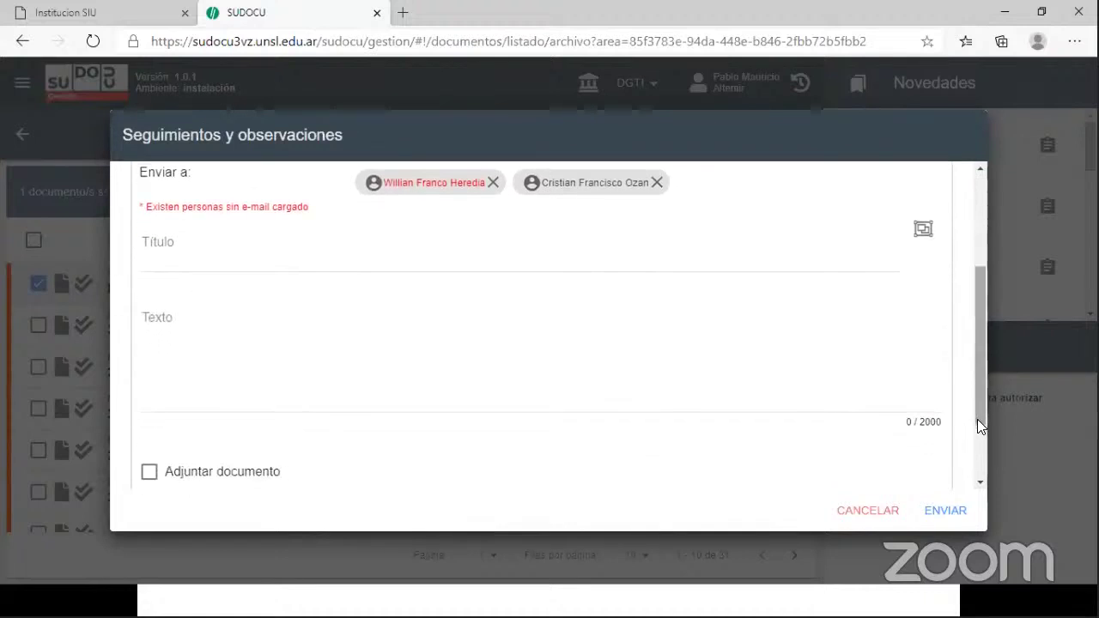
- Send the notification with Título 'Nuevo Horario' and Texto 'Ver nota'
{"action": "left_click", "coordinate": [179, 255]}
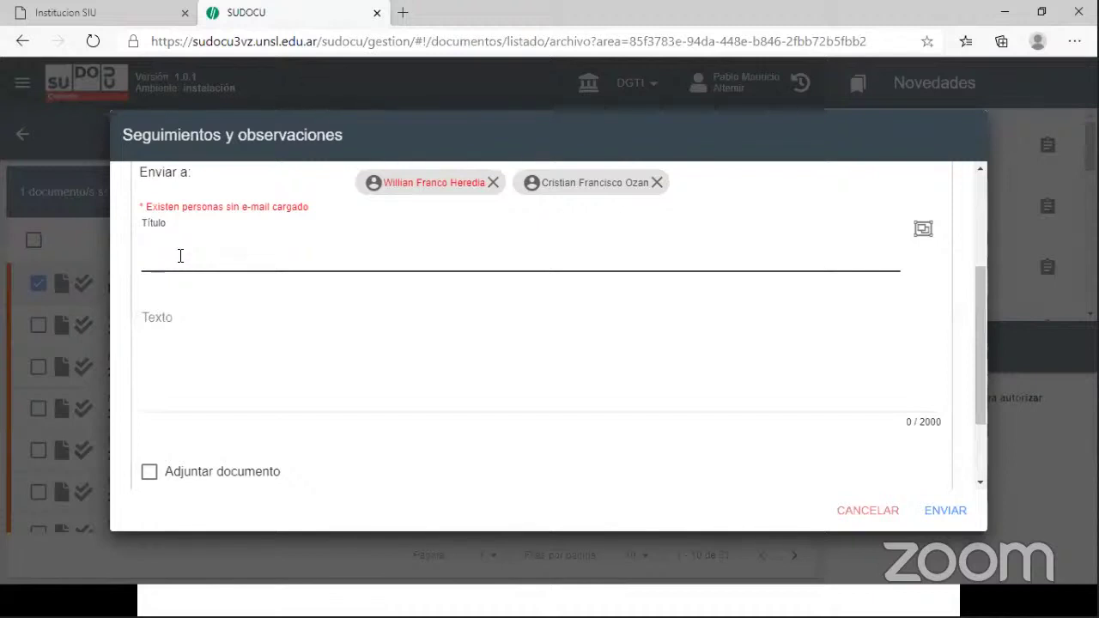
{"action": "type", "text": "Nuevo Hora"}
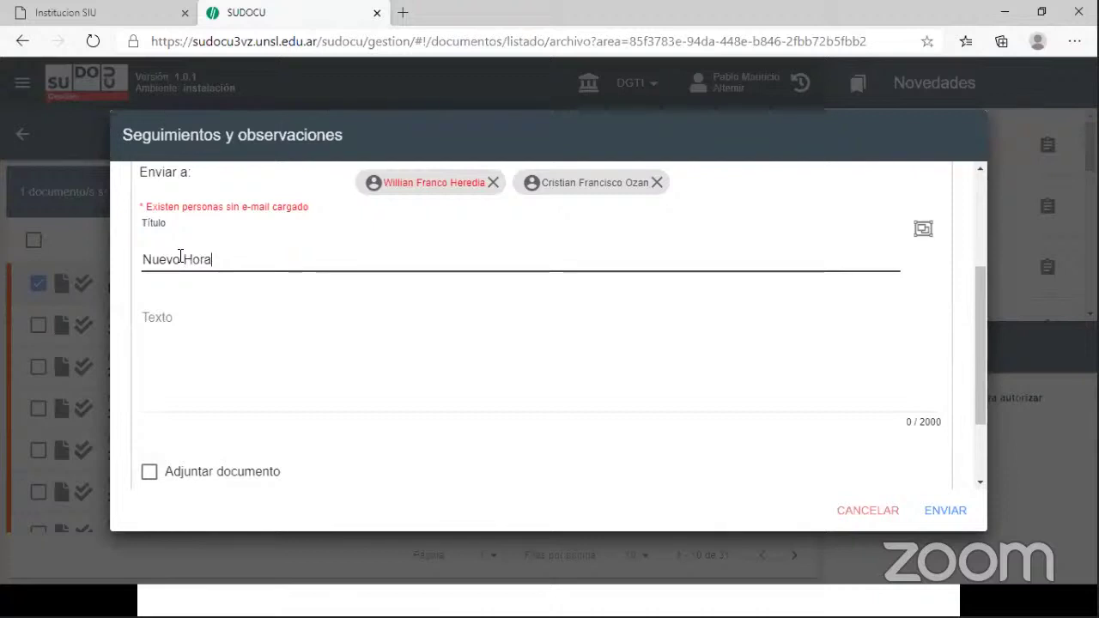
{"action": "type", "text": "rio"}
{"action": "left_click", "coordinate": [172, 322]}
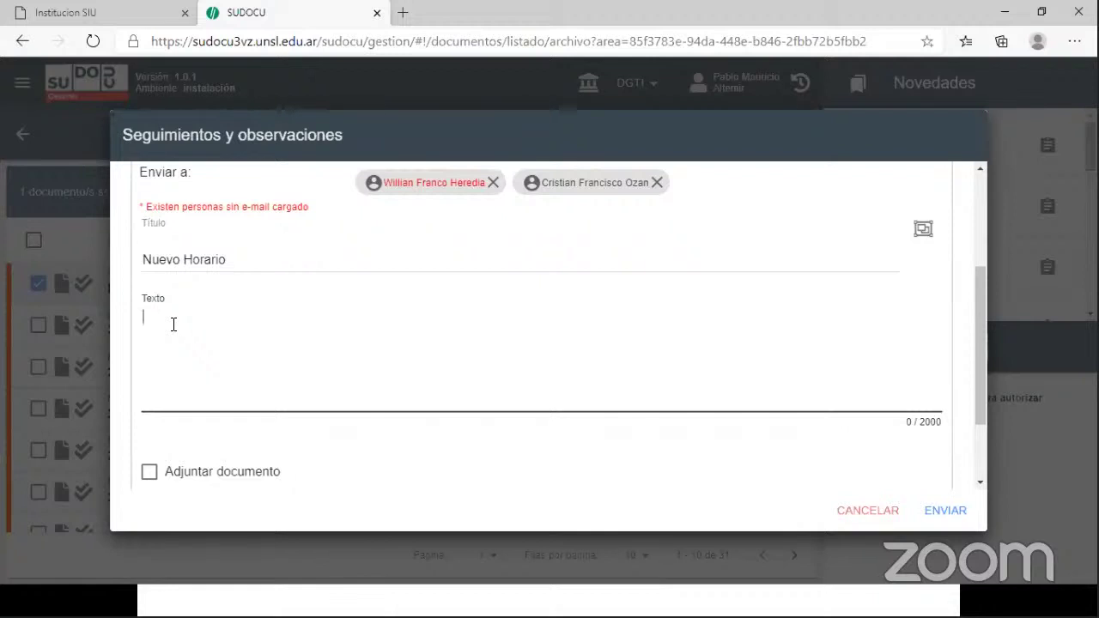
{"action": "type", "text": "Ver n"}
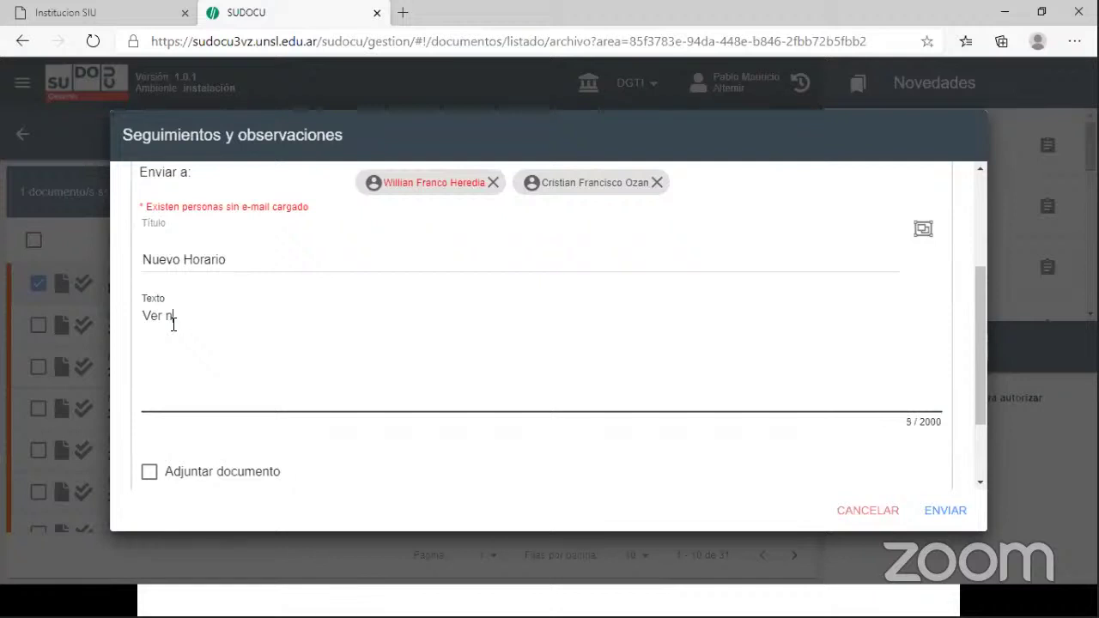
{"action": "type", "text": "ota"}
{"action": "left_click_drag", "start_coordinate": [977, 383], "coordinate": [981, 476]}
{"action": "left_click", "coordinate": [957, 513]}
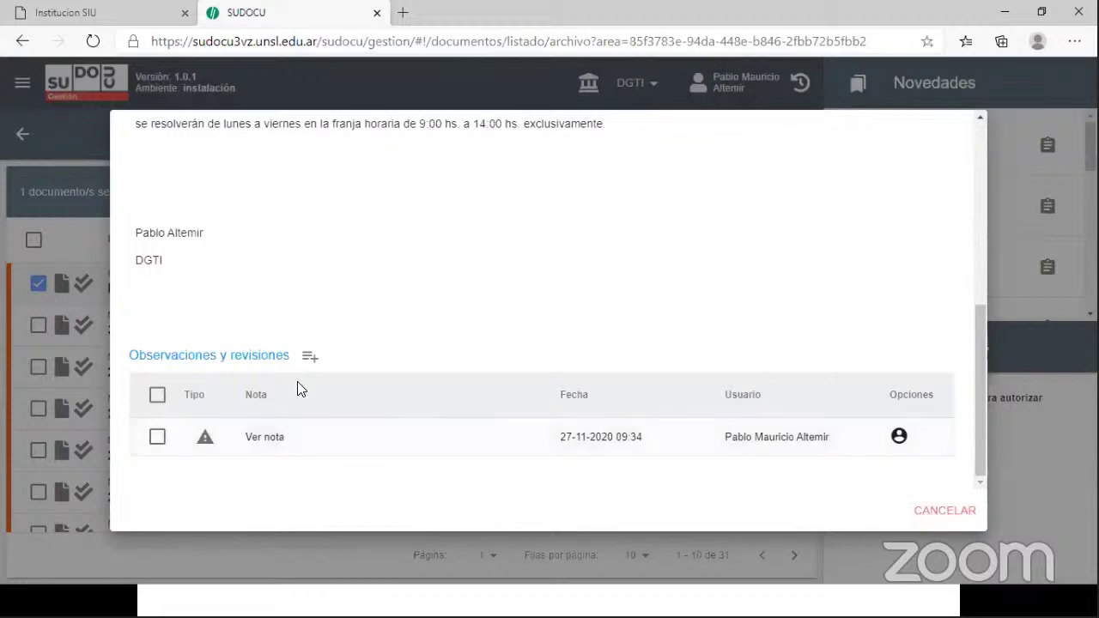
- Close the Nuevo Horario de Atencion preview with CANCELAR to return to the DGTI documents list
{"action": "mouse_move", "coordinate": [898, 438]}
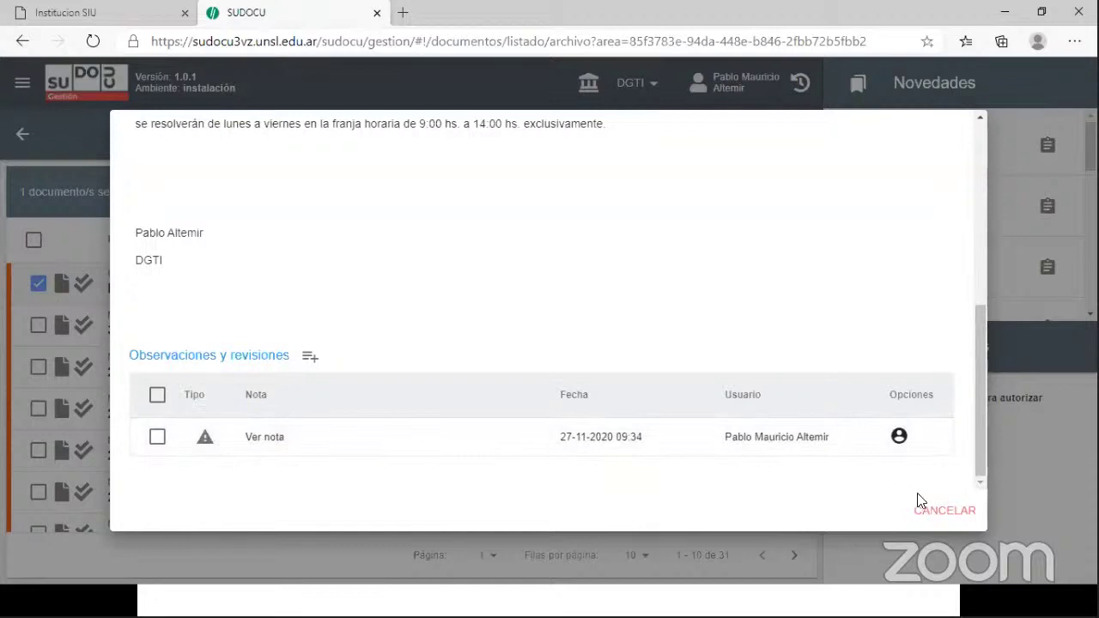
{"action": "left_click", "coordinate": [954, 521]}
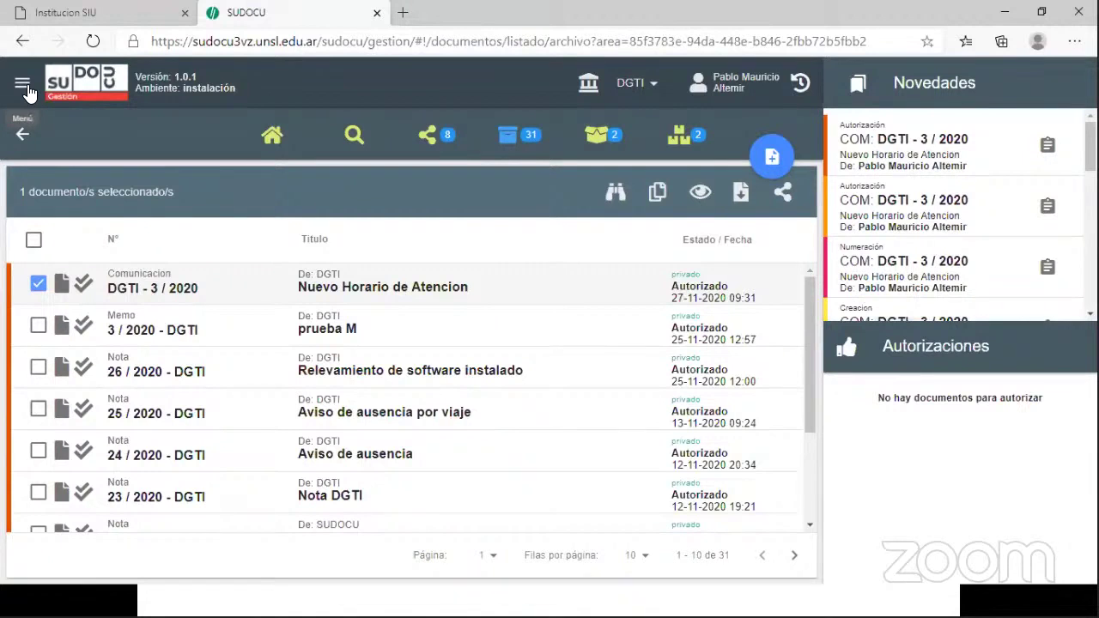
- Sign out via Salir and log in as the first recipient with their username and password
{"action": "left_click", "coordinate": [23, 84]}
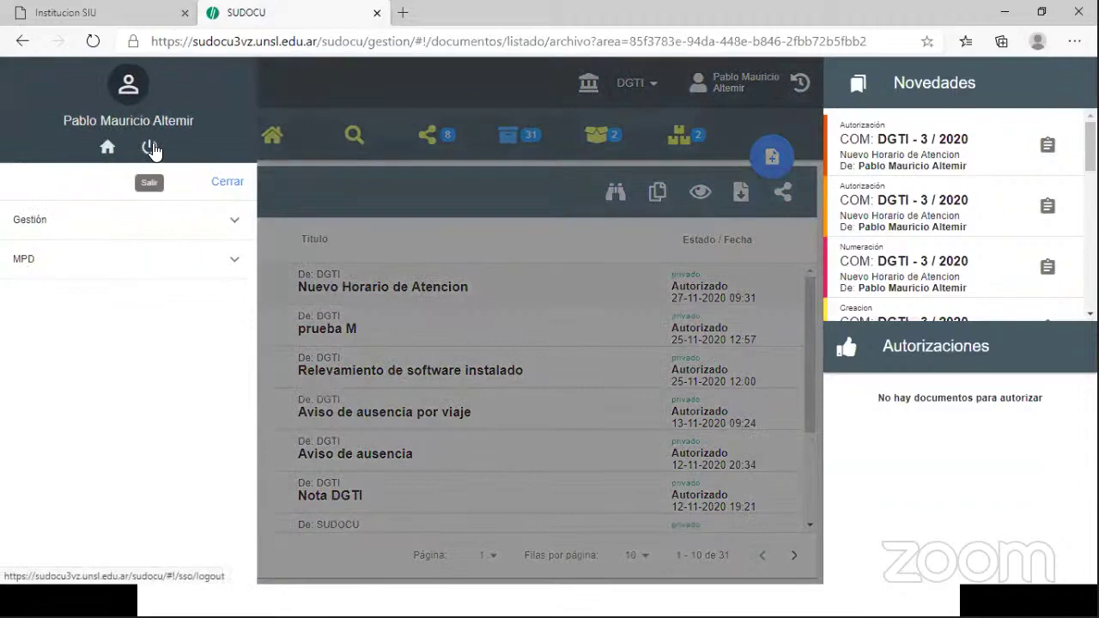
{"action": "left_click", "coordinate": [151, 148]}
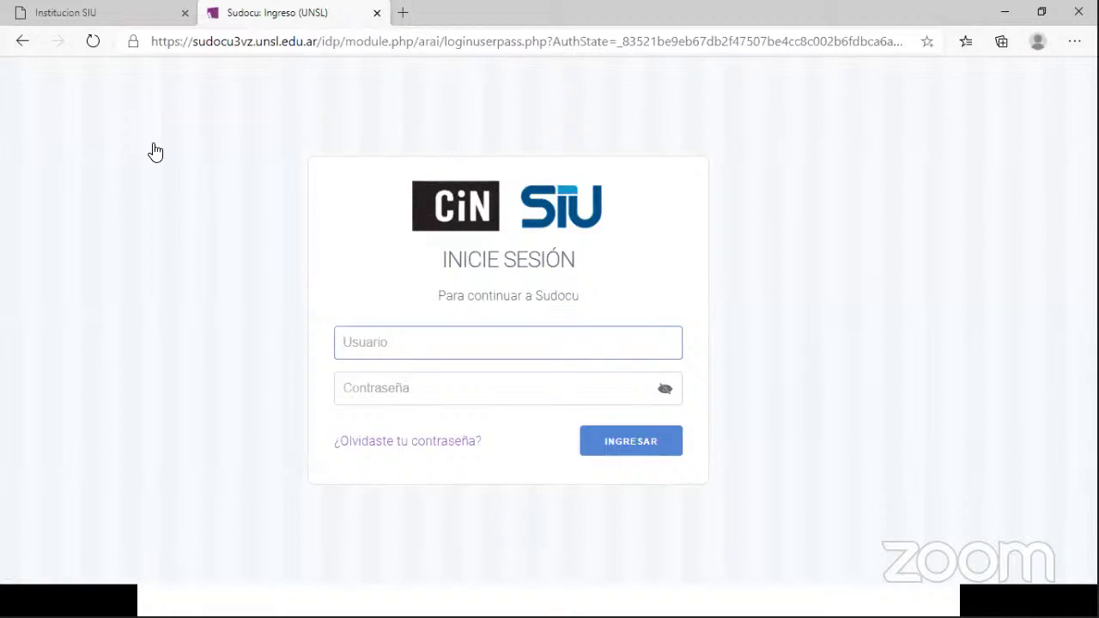
{"action": "left_click", "coordinate": [367, 391]}
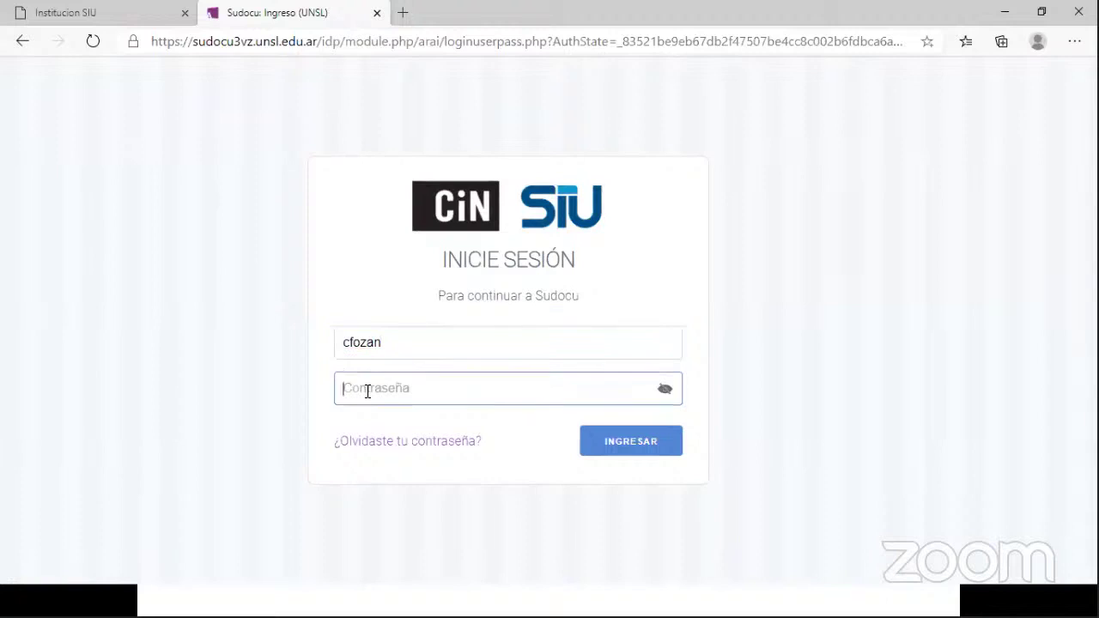
{"action": "left_click", "coordinate": [582, 449]}
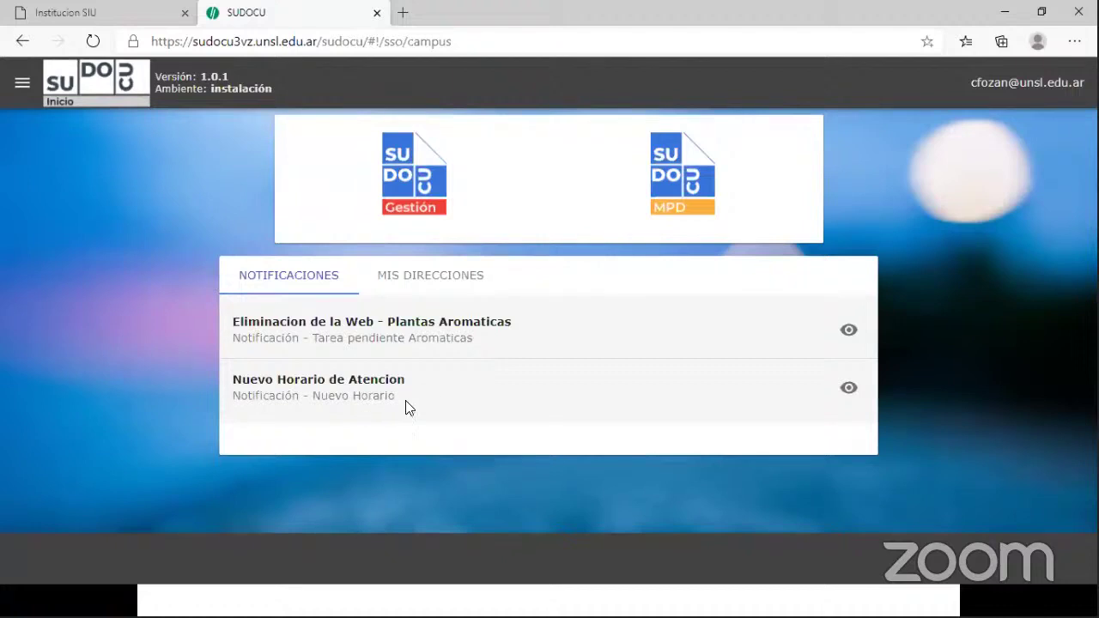
- View the Nuevo Horario de Atencion notification, go back, and enter the Gestión area
{"action": "left_click", "coordinate": [849, 390]}
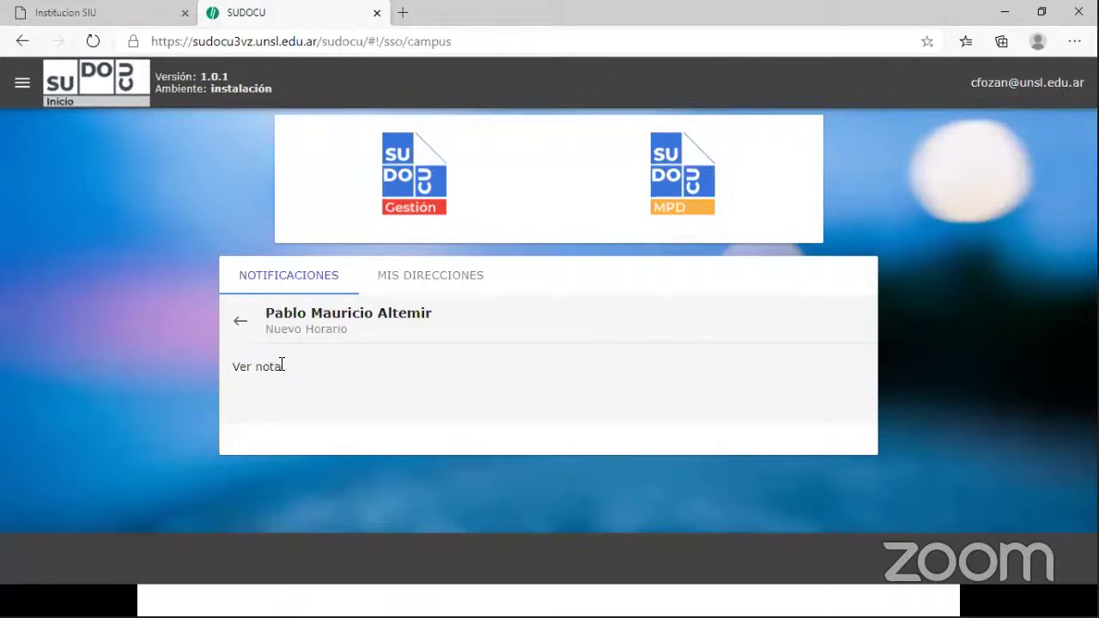
{"action": "left_click", "coordinate": [238, 326]}
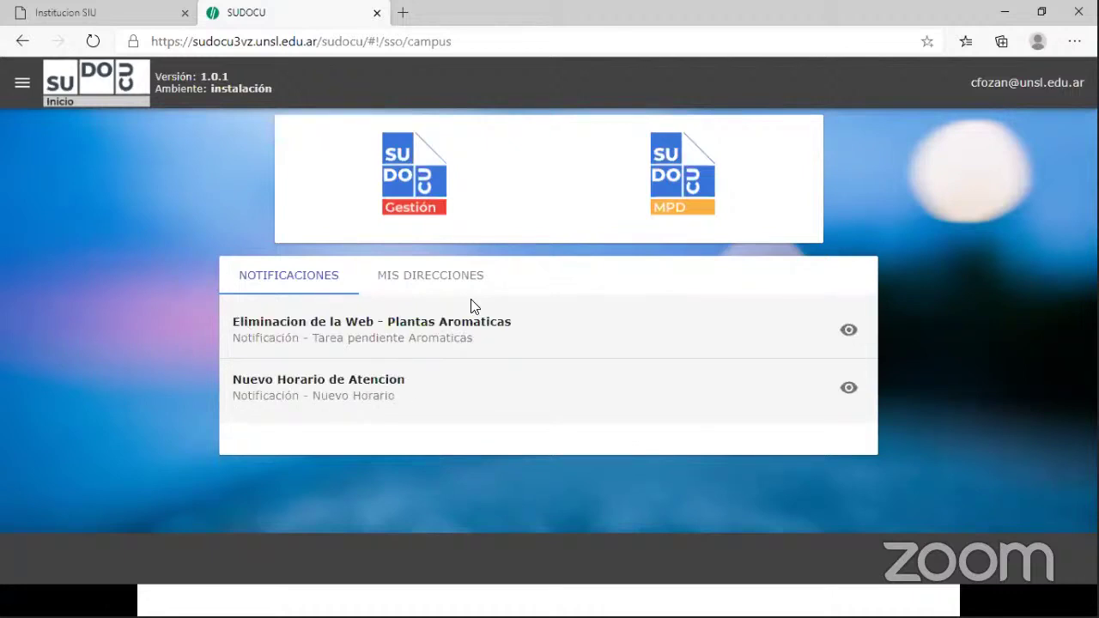
{"action": "left_click", "coordinate": [414, 177]}
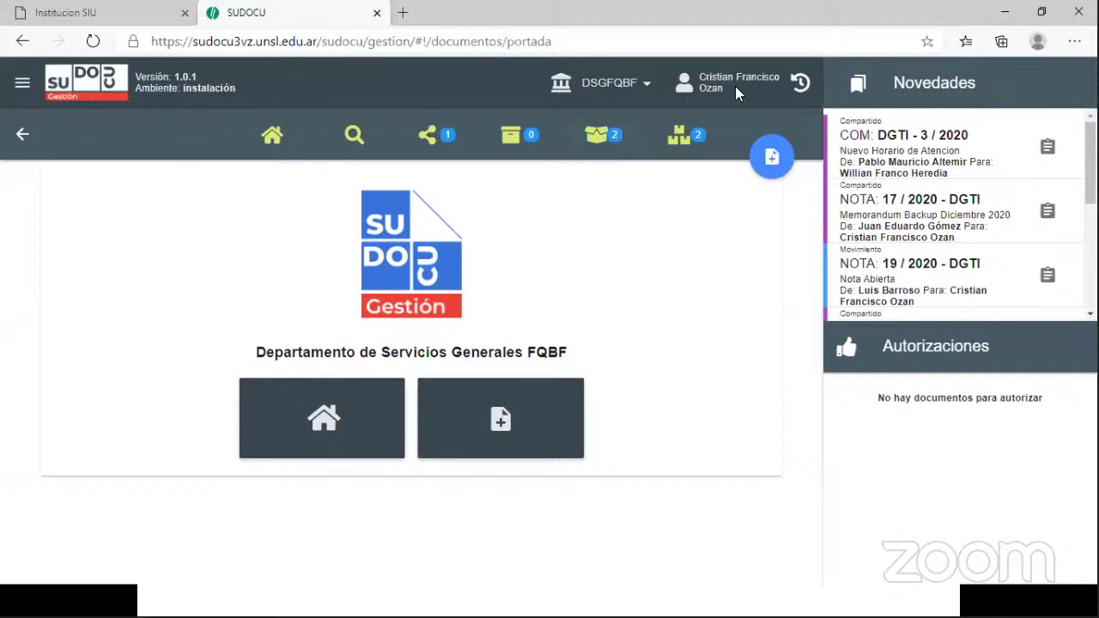
{"action": "left_click", "coordinate": [648, 92]}
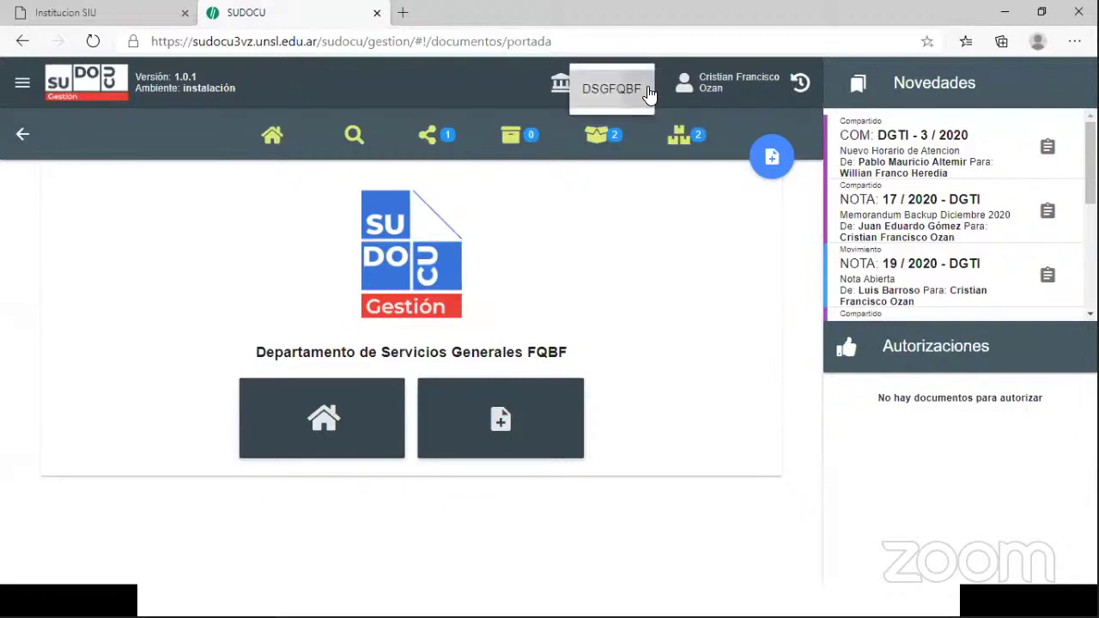
{"action": "left_click", "coordinate": [650, 92]}
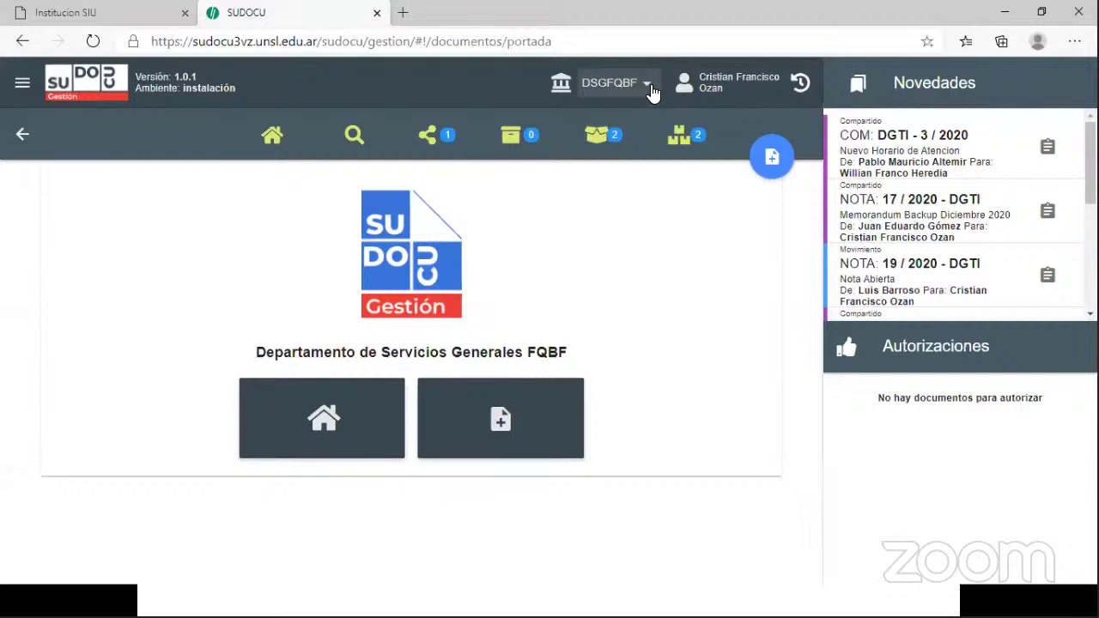
{"action": "left_click", "coordinate": [651, 92]}
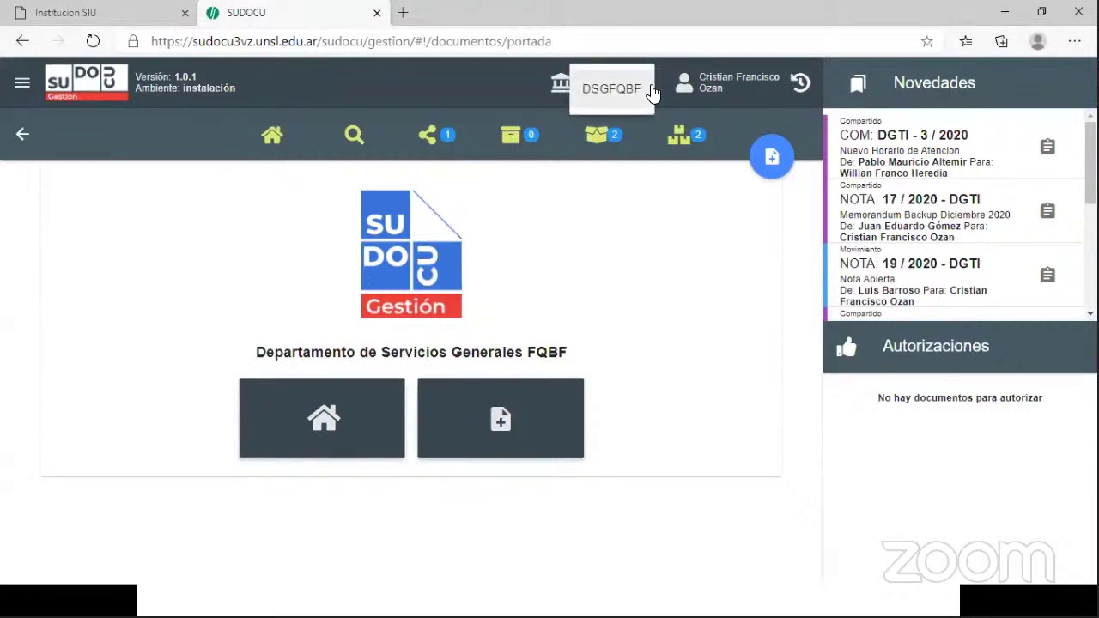
{"action": "left_click", "coordinate": [651, 92]}
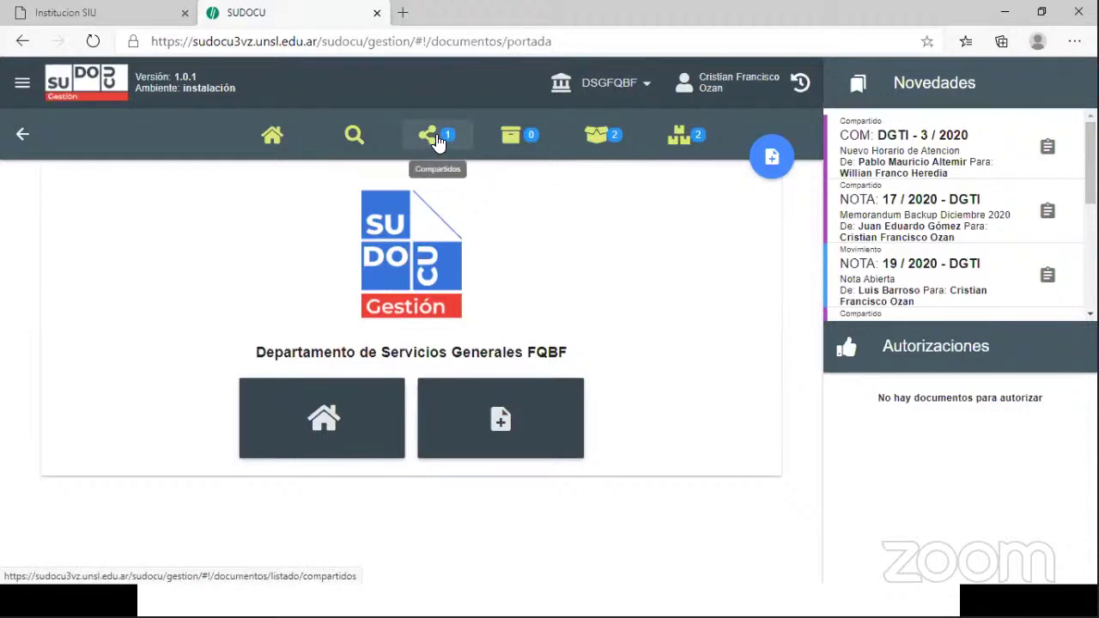
- In Compartidos, open and read communication DGTI - 3 / 2020, then close its preview
{"action": "left_click", "coordinate": [438, 141]}
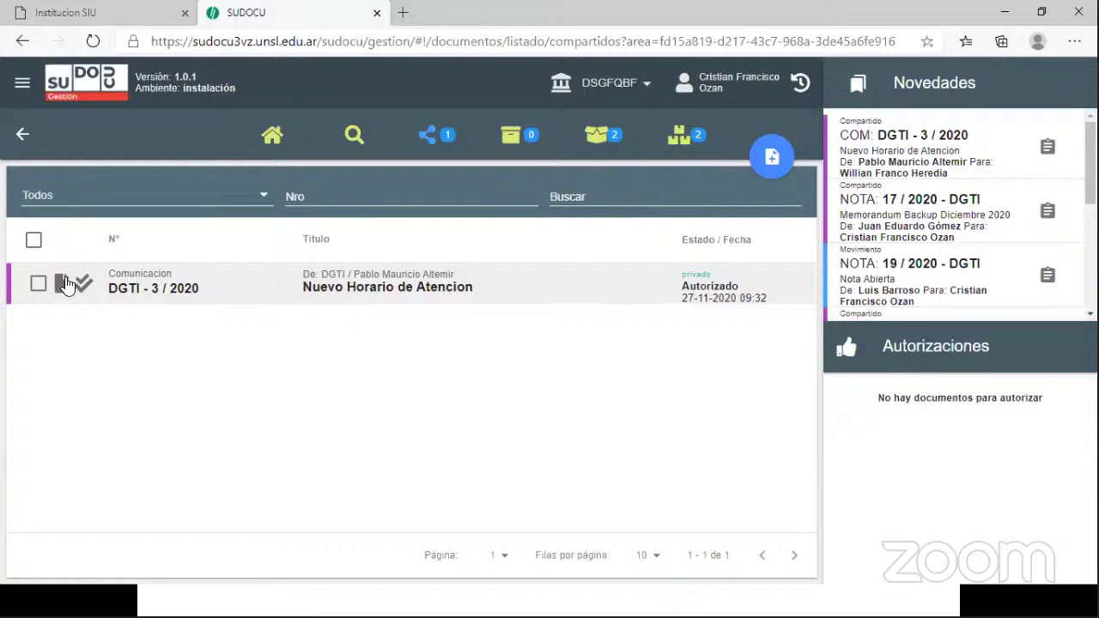
{"action": "left_click", "coordinate": [39, 285]}
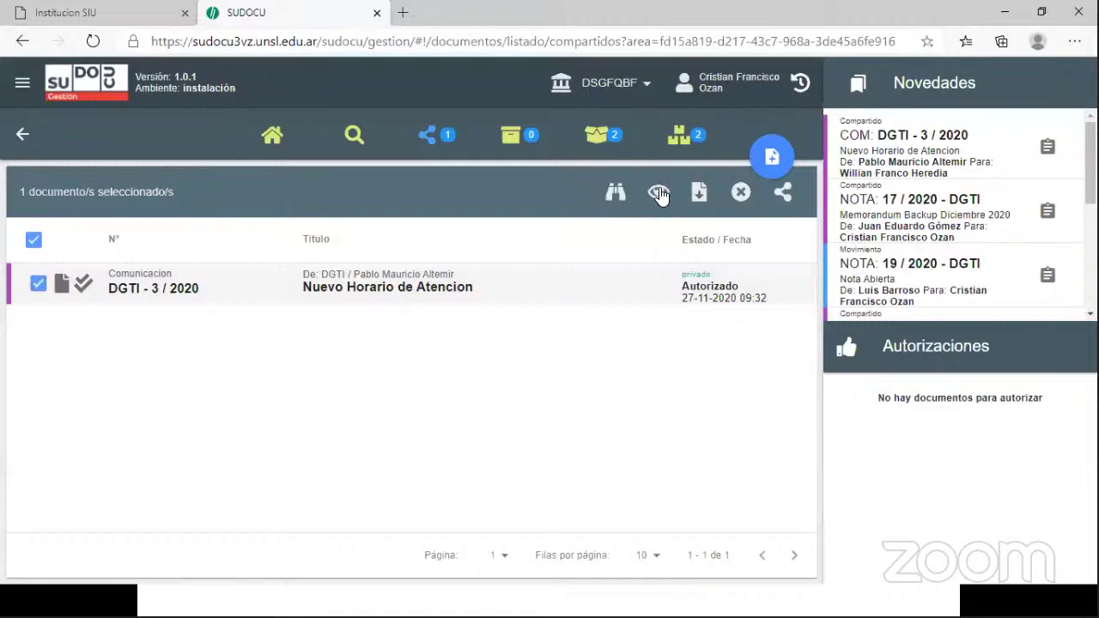
{"action": "left_click", "coordinate": [658, 193]}
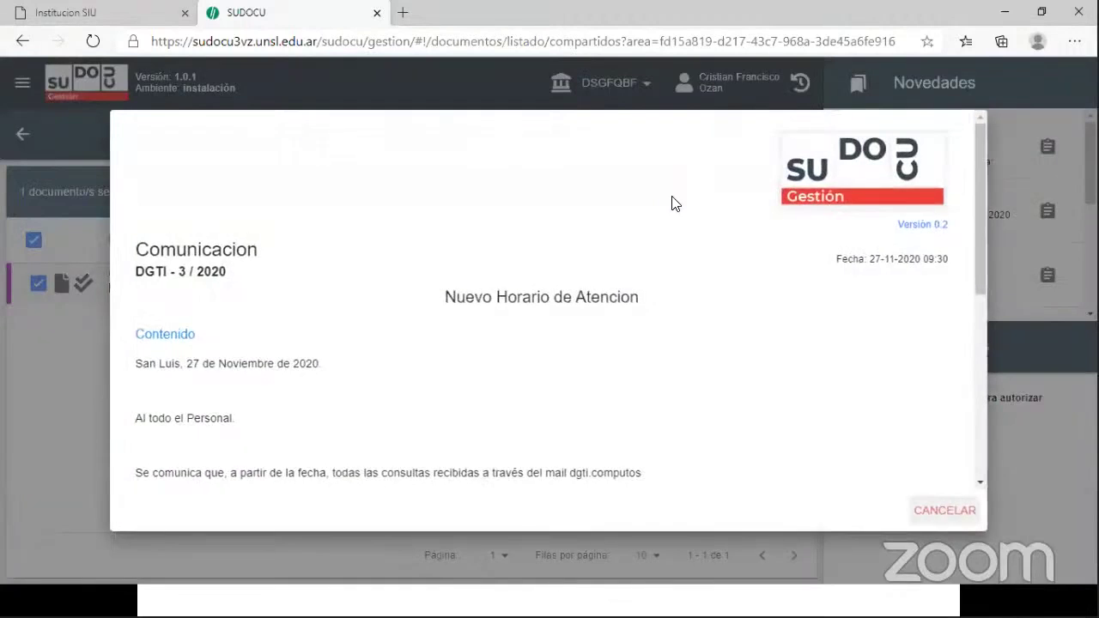
{"action": "mouse_move", "coordinate": [977, 266]}
{"action": "left_mouse_down"}
{"action": "mouse_move", "coordinate": [984, 452]}
{"action": "mouse_move", "coordinate": [972, 277]}
{"action": "left_mouse_up"}
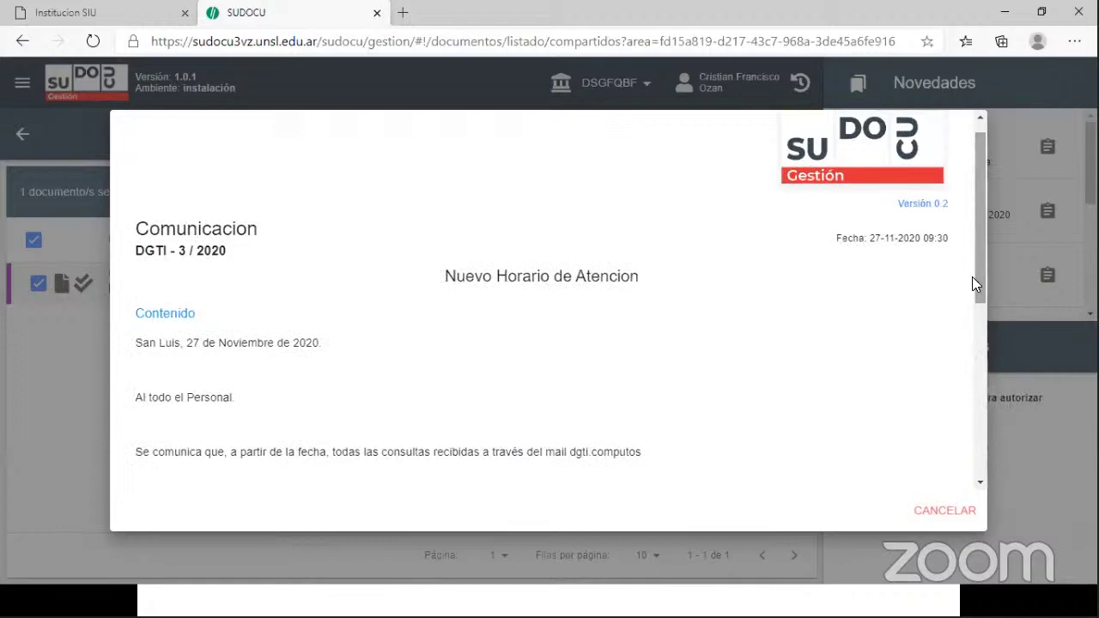
{"action": "left_click", "coordinate": [945, 511]}
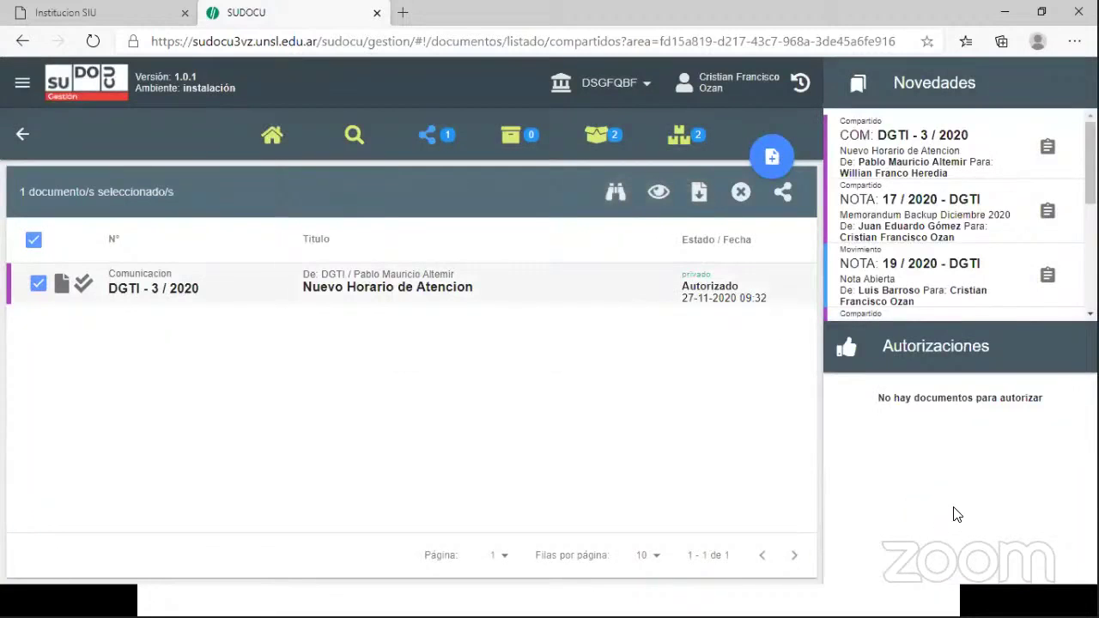
- Sign out via Salir and log in as the second recipient with their username and password
{"action": "left_click", "coordinate": [22, 85]}
{"action": "left_click", "coordinate": [150, 151]}
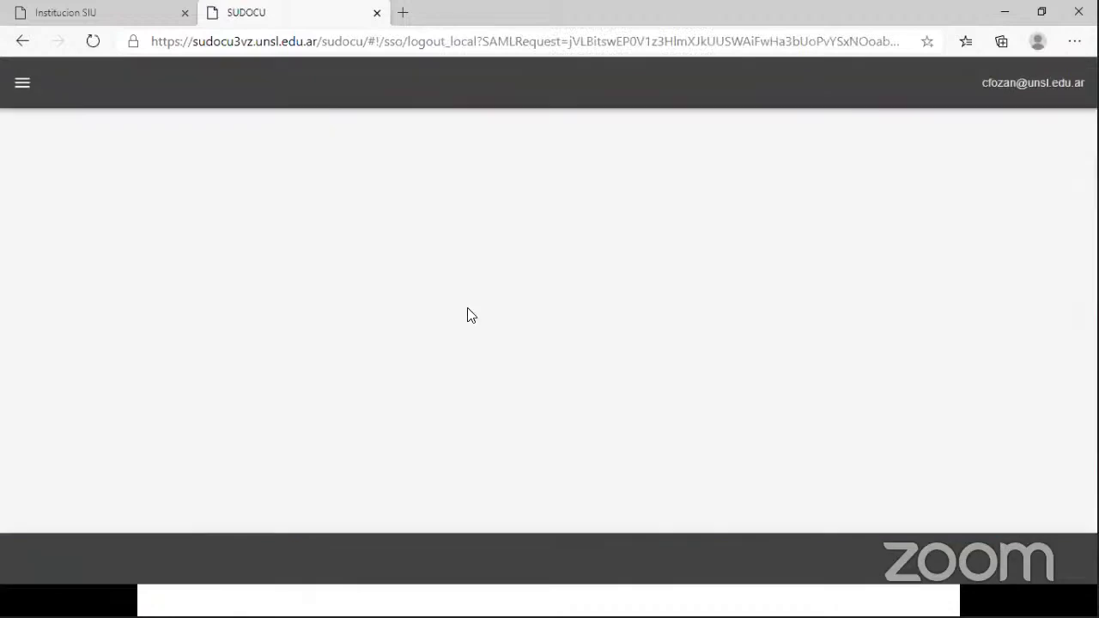
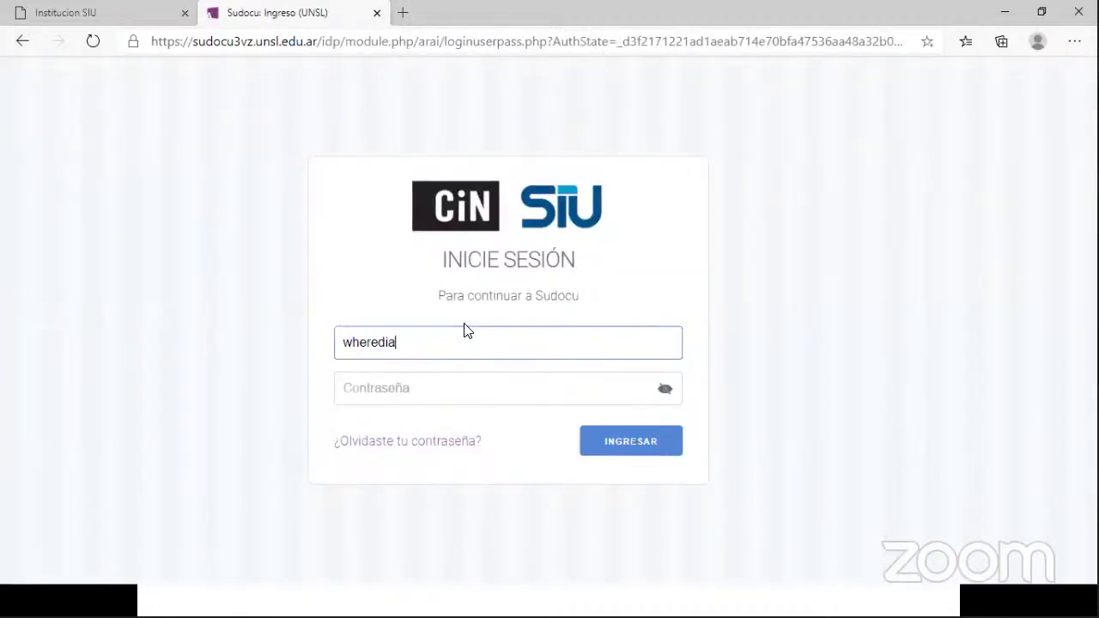
{"action": "key", "text": "Tab"}
{"action": "type", "text": "•"}
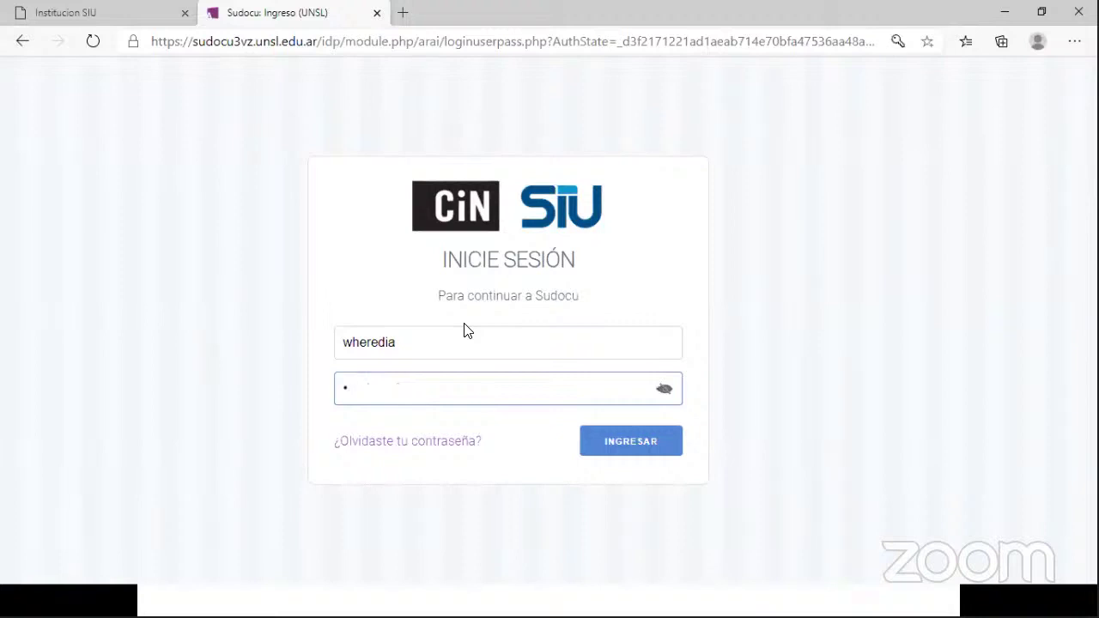
{"action": "type", "text": "••••••••••"}
{"action": "left_click", "coordinate": [618, 452]}
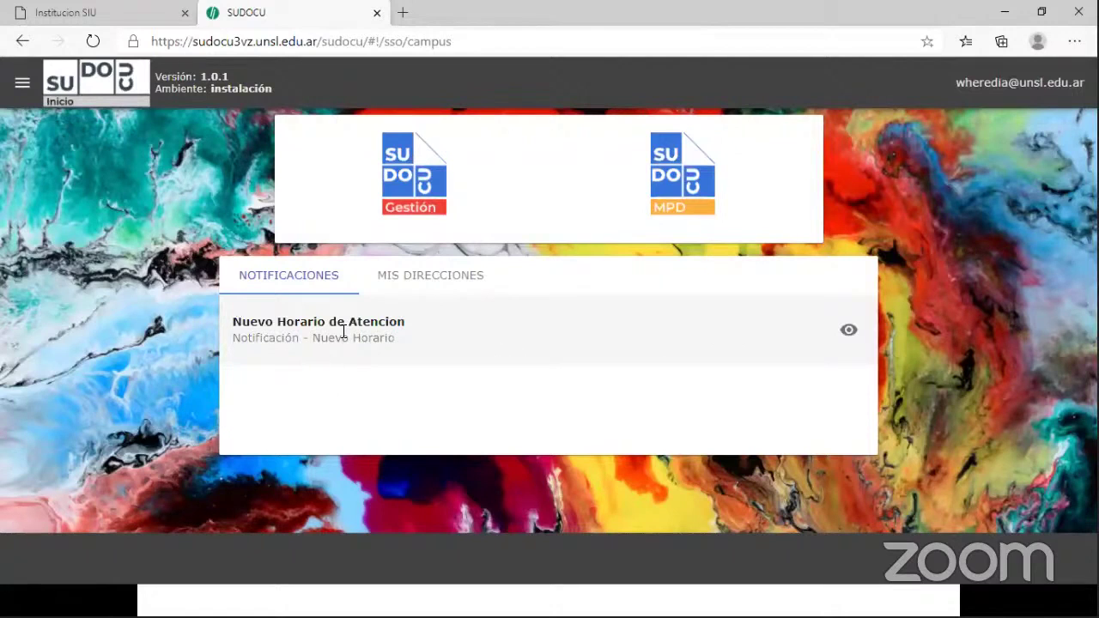
- Show this user's Compartidos list in Gestión, then advance the presentation to the Caso 1 slide
{"action": "left_click", "coordinate": [406, 179]}
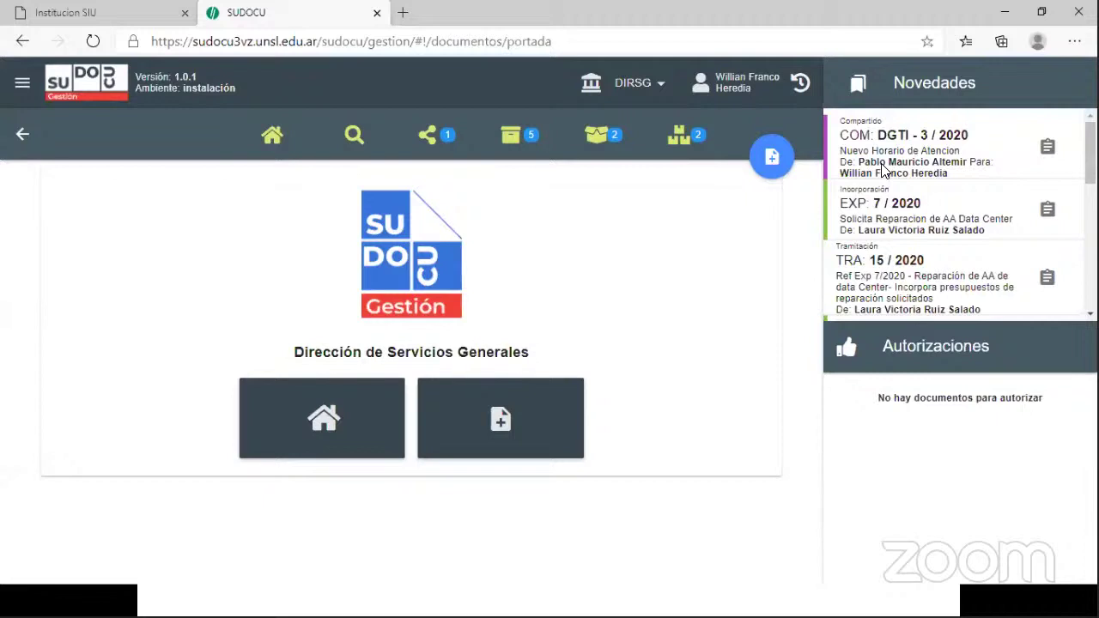
{"action": "left_click", "coordinate": [427, 137]}
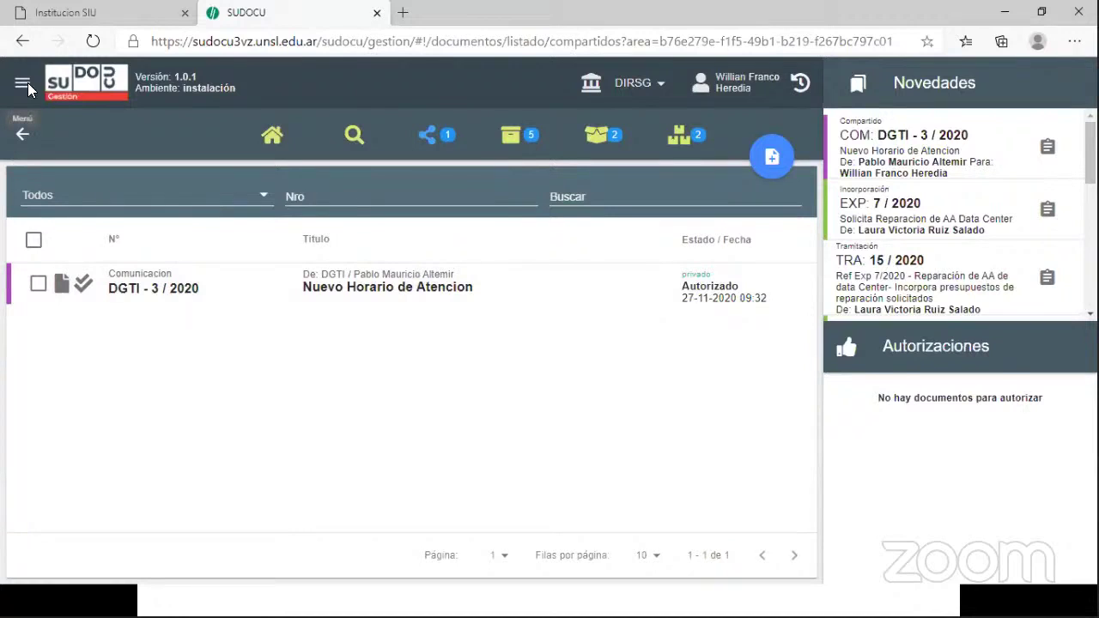
{"action": "key", "text": "alt+Tab"}
{"action": "key", "text": "Tab"}
{"action": "key", "text": "Right"}
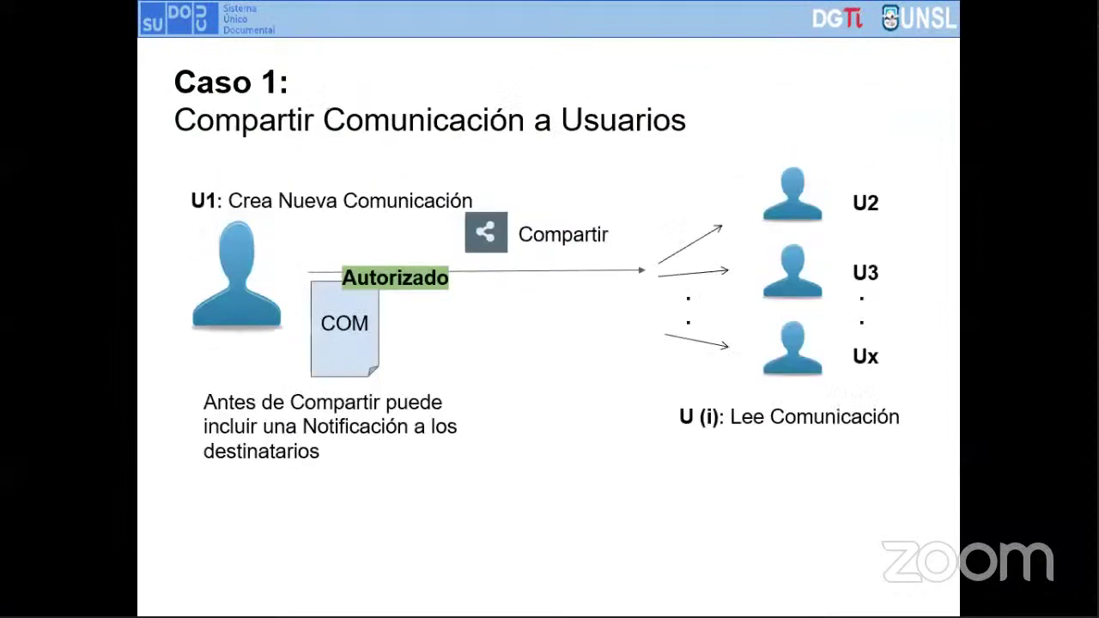
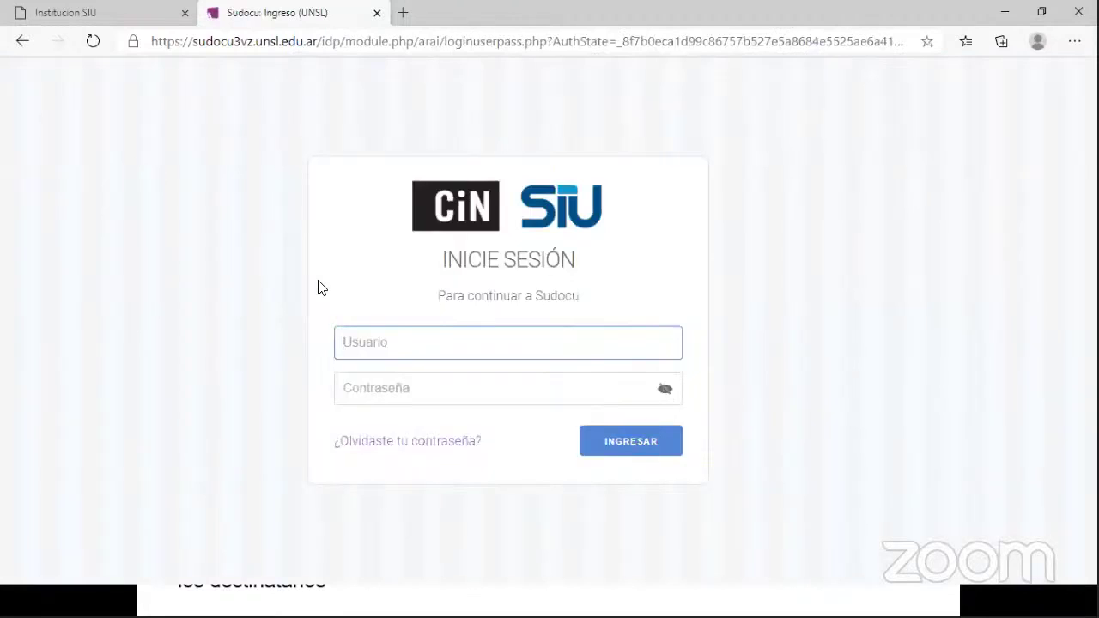
- Log back in with the user's username and password, then open the Gestión module
{"action": "key", "text": "Tab"}
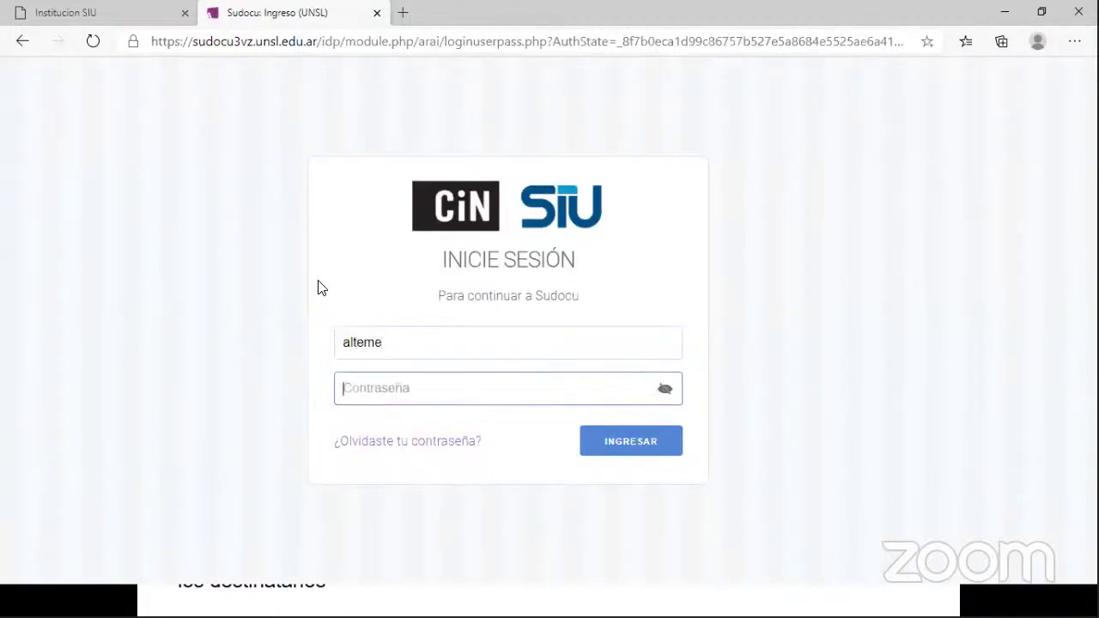
{"action": "type", "text": "***********"}
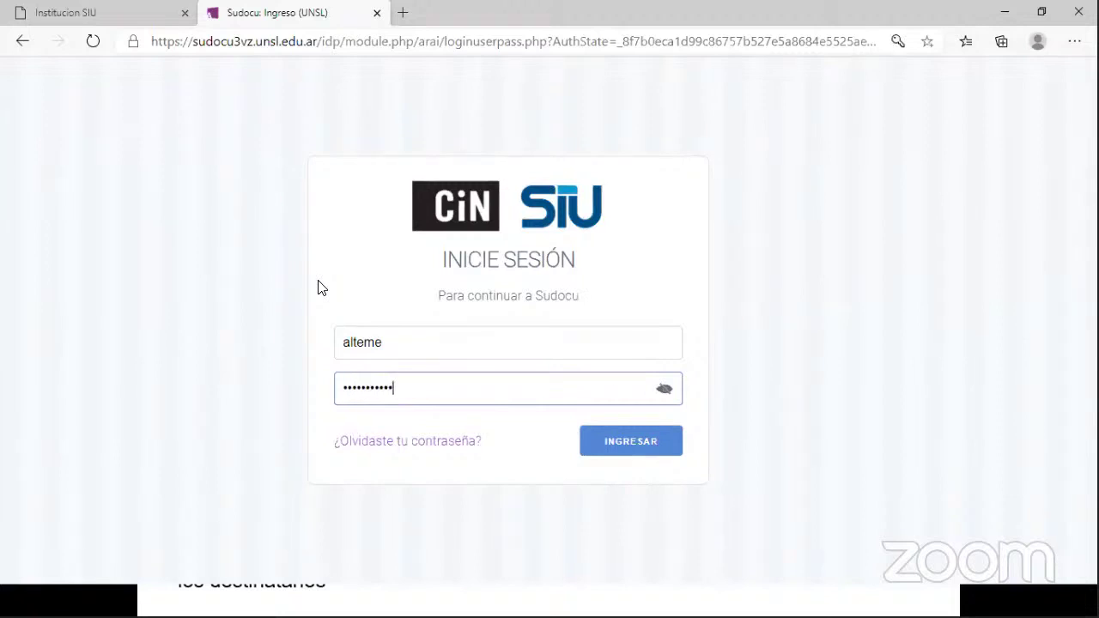
{"action": "left_click", "coordinate": [609, 452]}
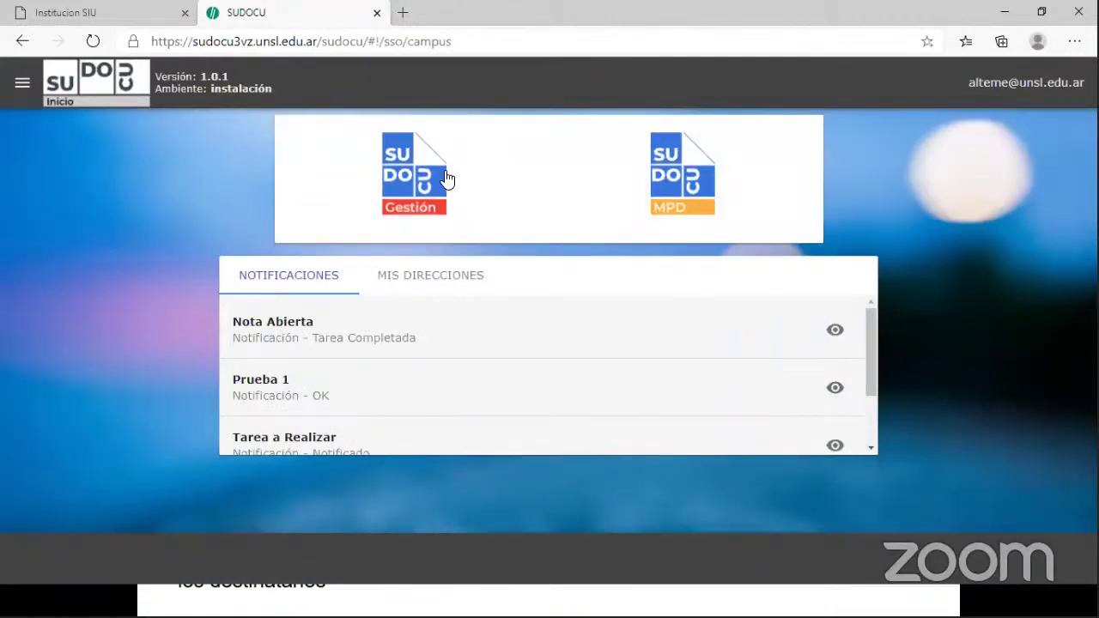
{"action": "left_click", "coordinate": [445, 178]}
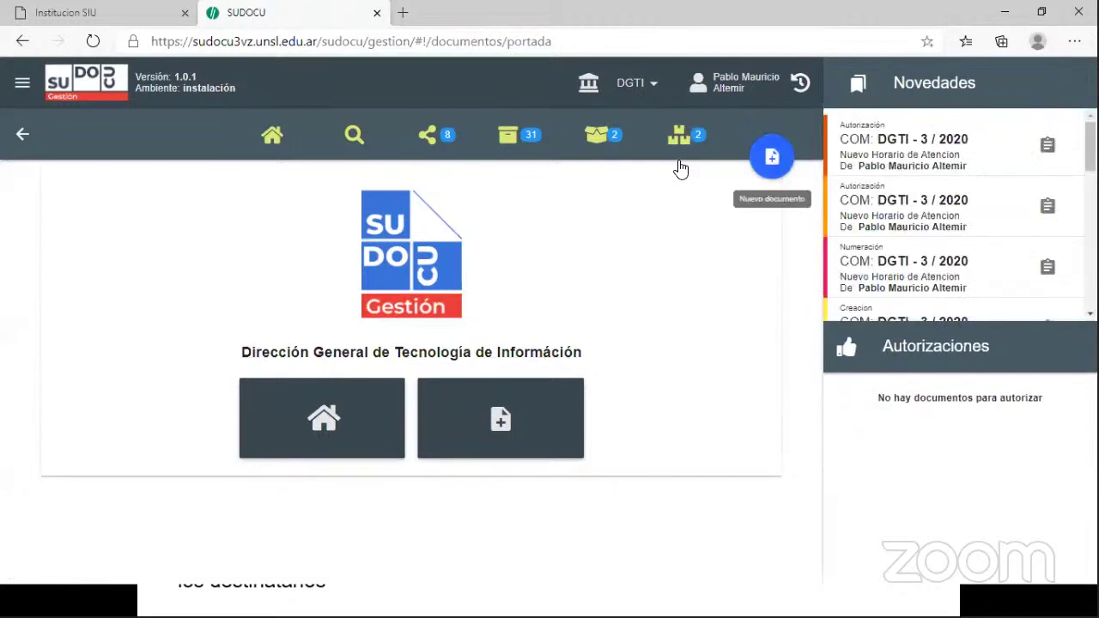
- Create a new memo titled 'Realizar Backup de sistemas Dic. 2020' and save it as MEMO 4 / 2020 - DGTI
{"action": "left_click", "coordinate": [770, 158]}
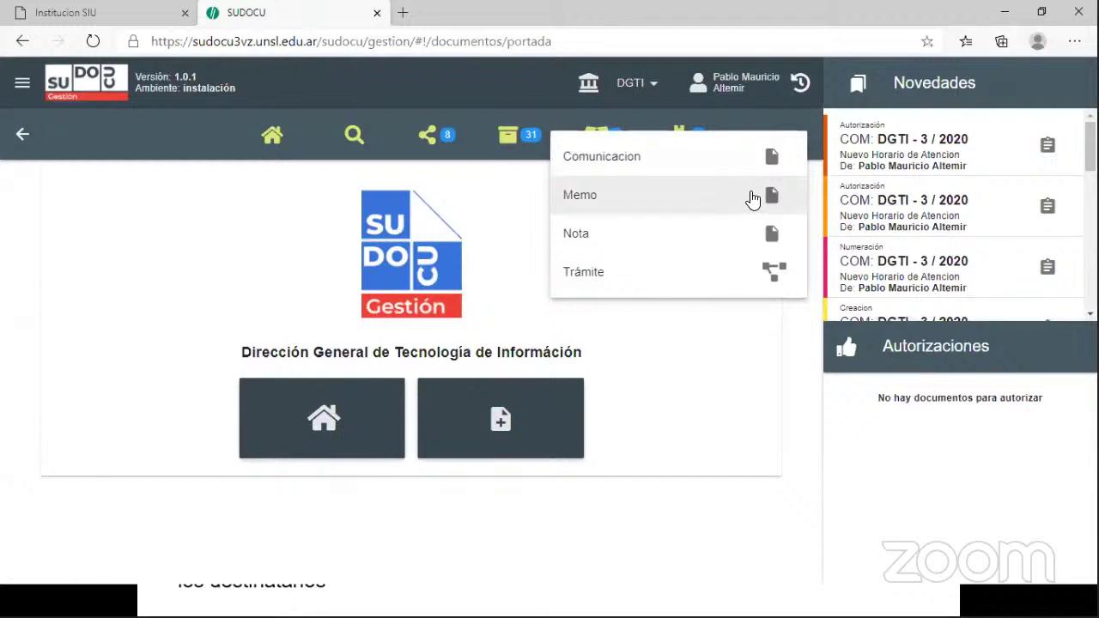
{"action": "left_click", "coordinate": [752, 199]}
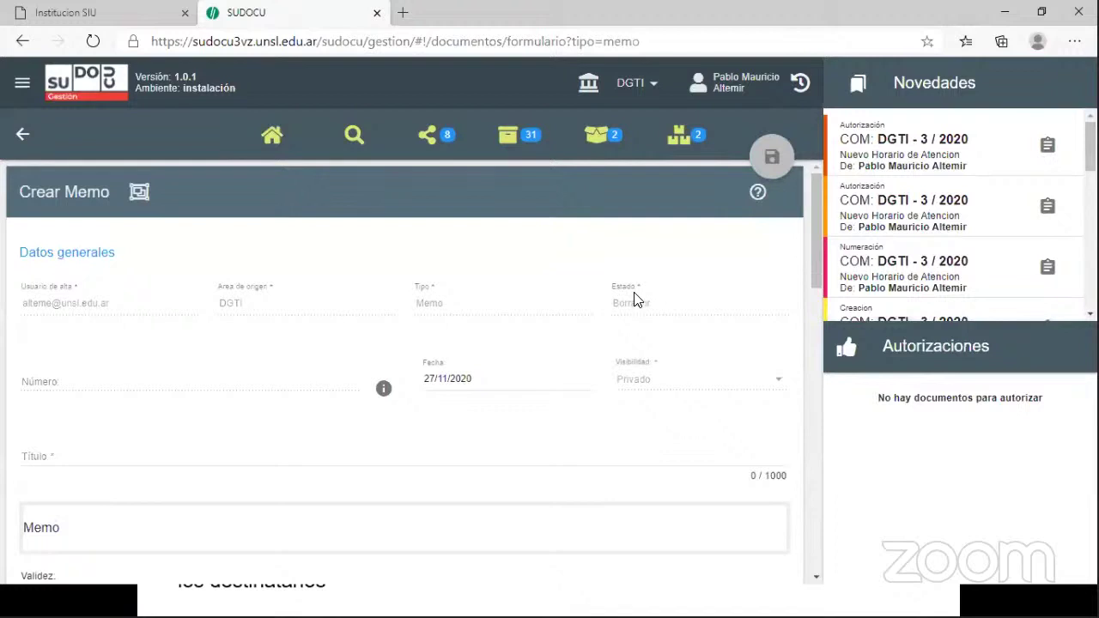
{"action": "left_click", "coordinate": [65, 457]}
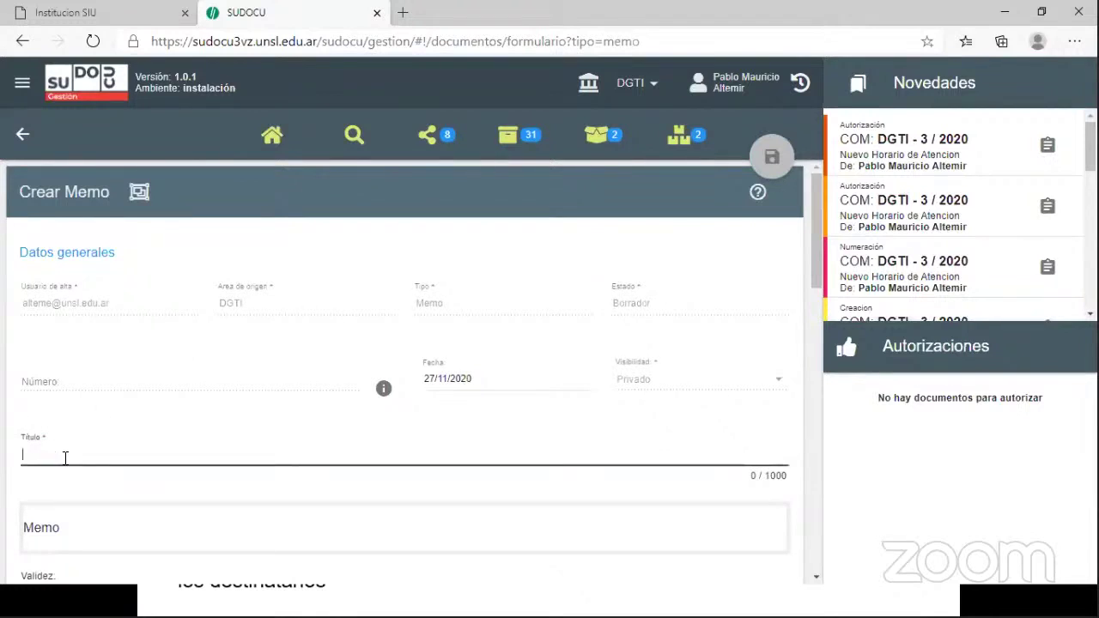
{"action": "type", "text": "Realiza"}
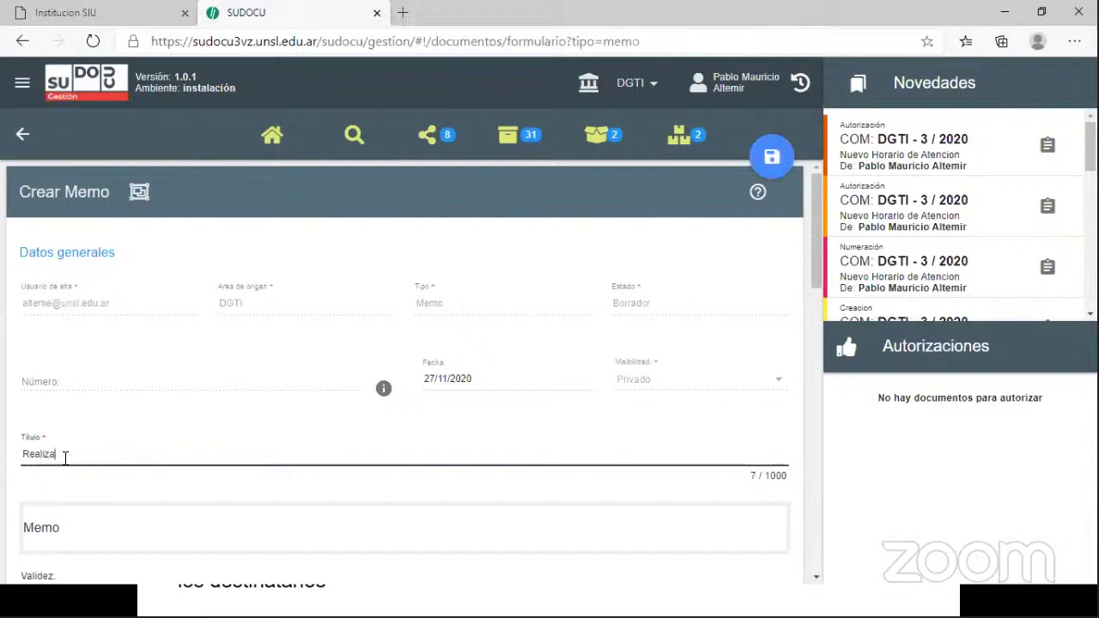
{"action": "type", "text": "r Back"}
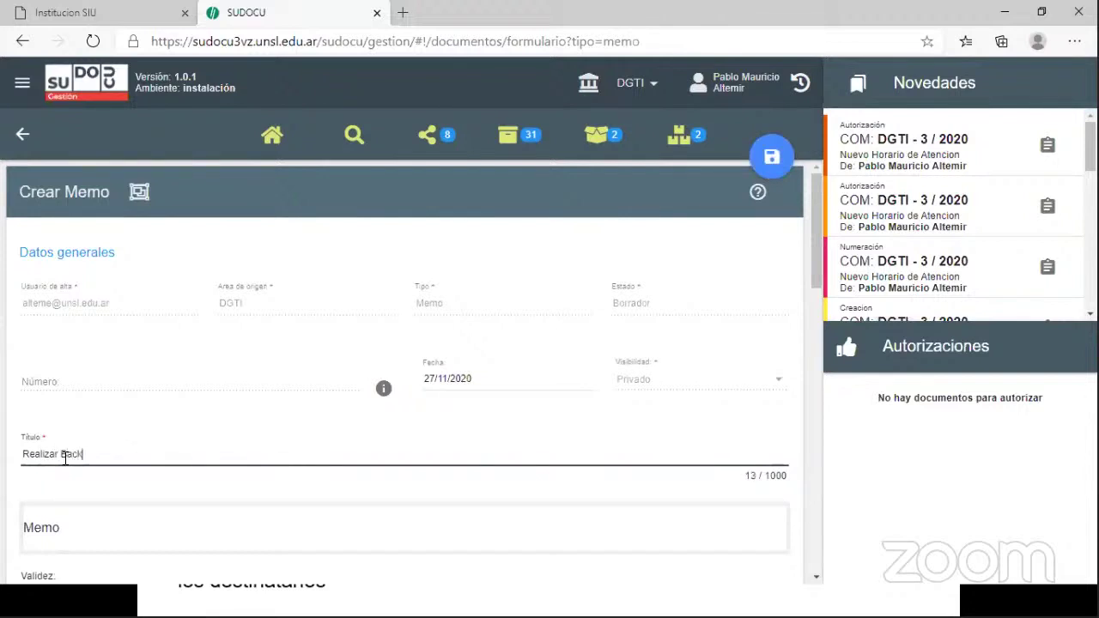
{"action": "type", "text": "up de sistemas Dic"}
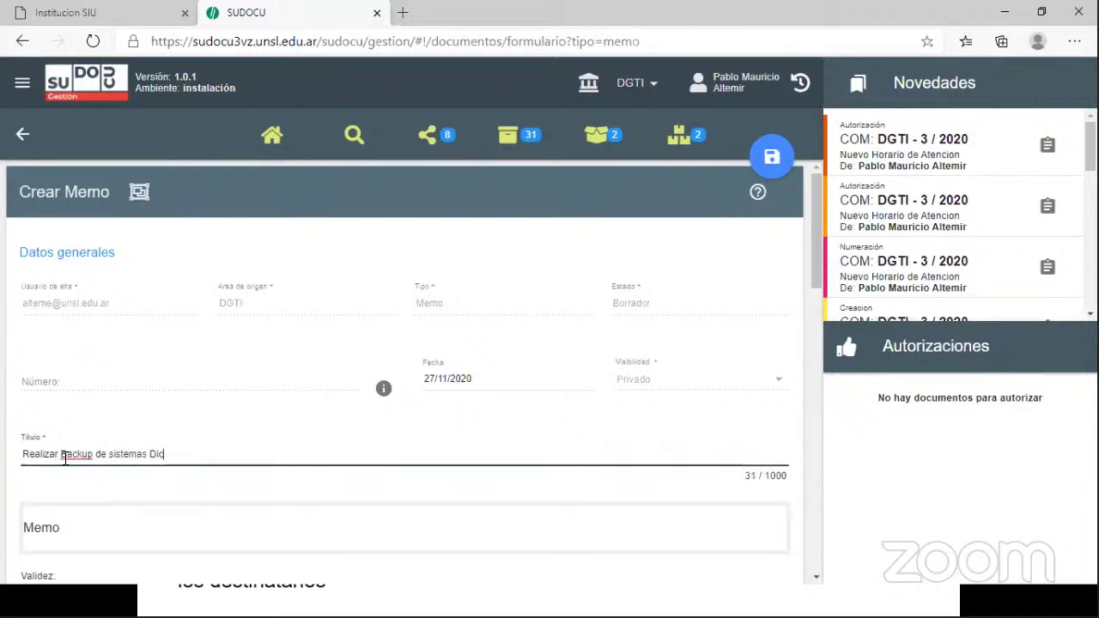
{"action": "type", "text": ". 2020"}
{"action": "left_click", "coordinate": [783, 146]}
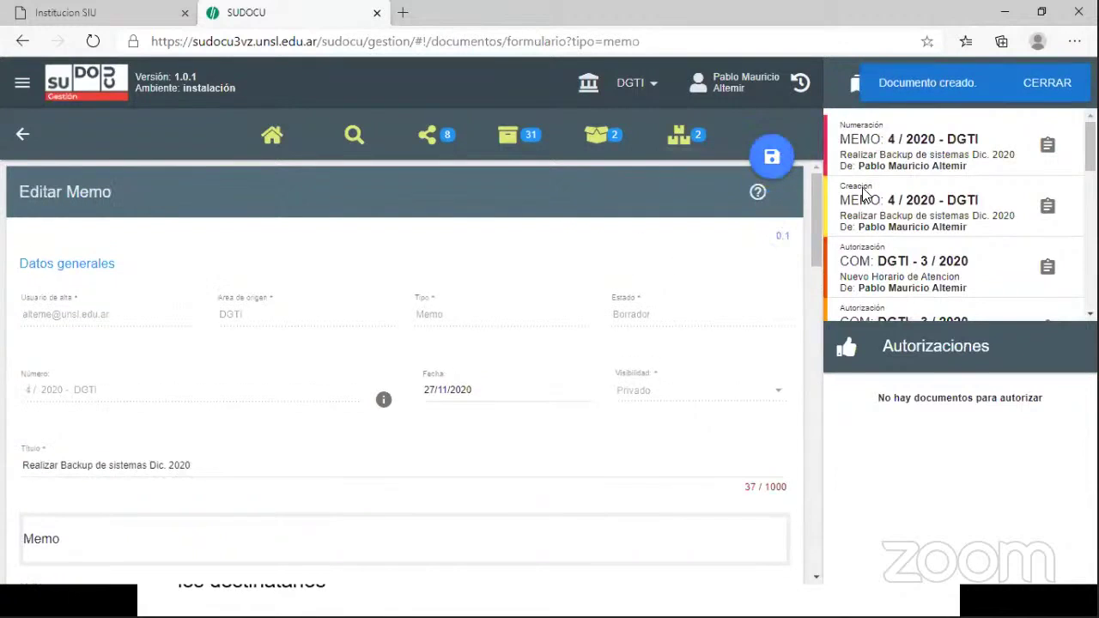
{"action": "left_click_drag", "start_coordinate": [817, 239], "coordinate": [821, 357]}
- In the Notas-Sudocu-C4 notes, select and copy from the San Luis date line through 'etc....'
{"action": "left_click", "coordinate": [545, 292]}
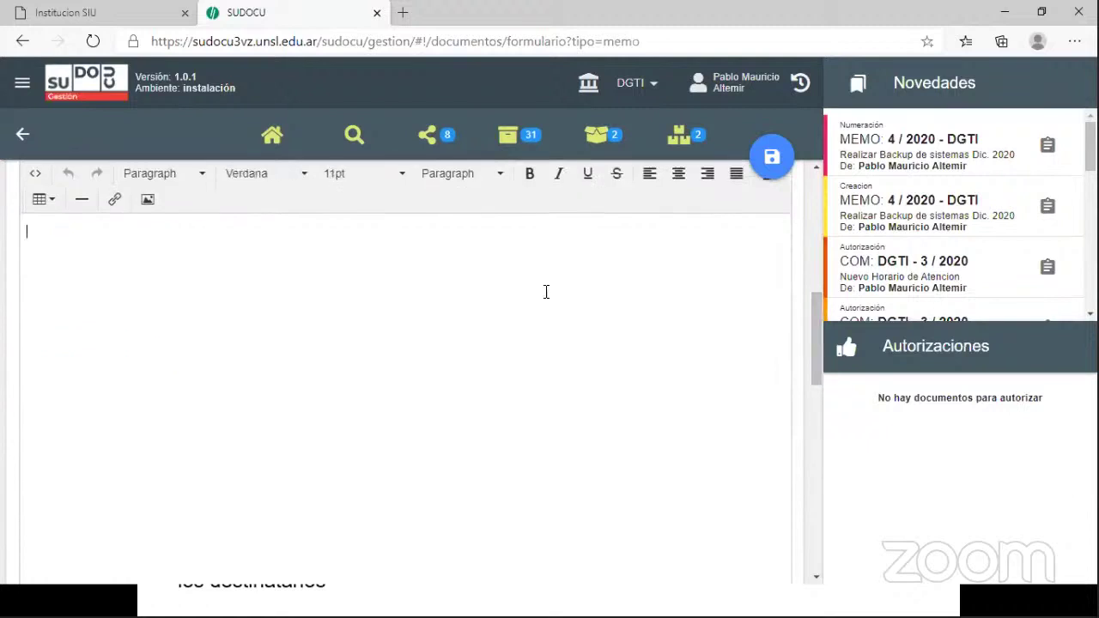
{"action": "key", "text": "alt+Tab"}
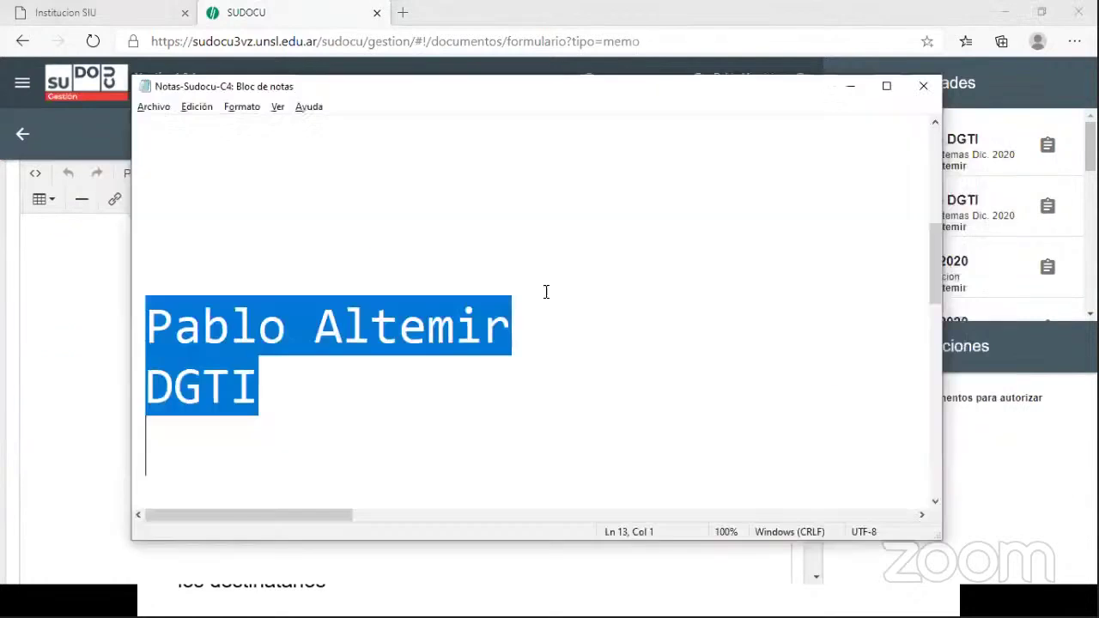
{"action": "key", "text": "Right"}
{"action": "key", "text": "Down"}
{"action": "key", "text": "Down"}
{"action": "key", "text": "Down"}
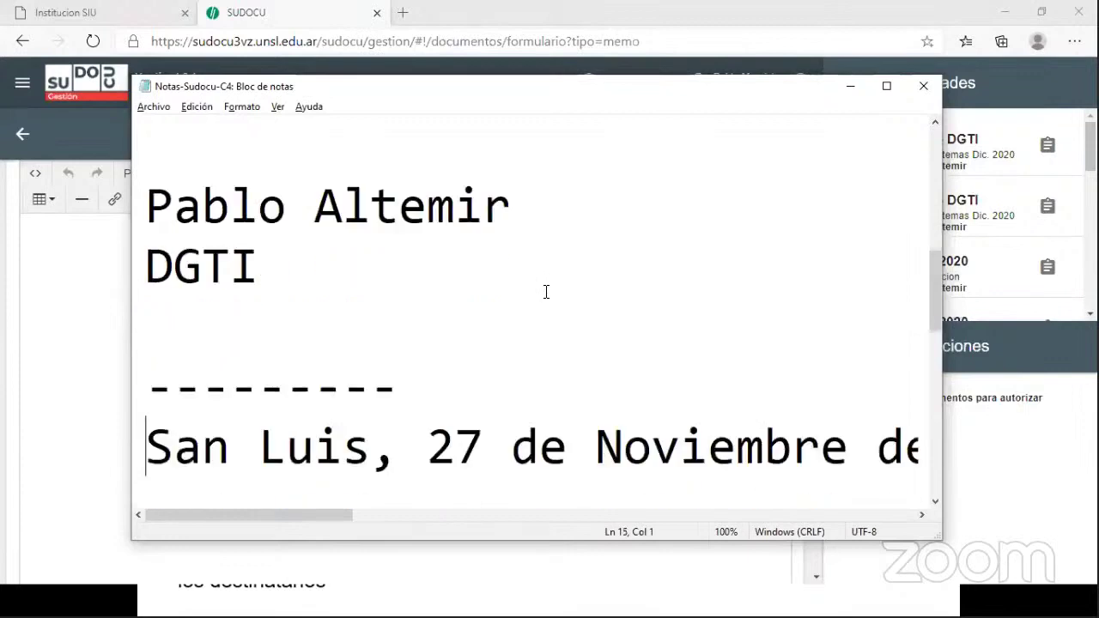
{"action": "key", "text": "Up"}
{"action": "key", "text": "shift+Down"}
{"action": "key", "text": "shift+Down"}
{"action": "key", "text": "shift+Down"}
{"action": "key", "text": "shift+Down"}
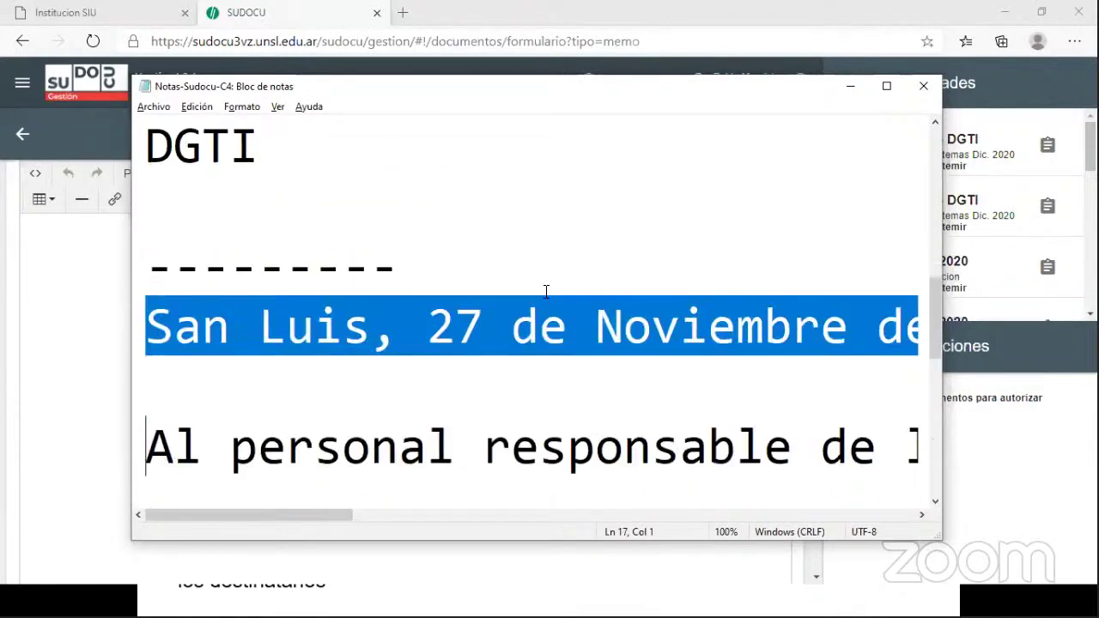
{"action": "key", "text": "shift+Down"}
{"action": "key", "text": "shift+Down"}
{"action": "key", "text": "shift+Down"}
{"action": "key", "text": "shift+Down"}
{"action": "key", "text": "shift+Down"}
{"action": "key", "text": "shift+Down"}
{"action": "key", "text": "shift+Down"}
{"action": "key", "text": "shift+Down"}
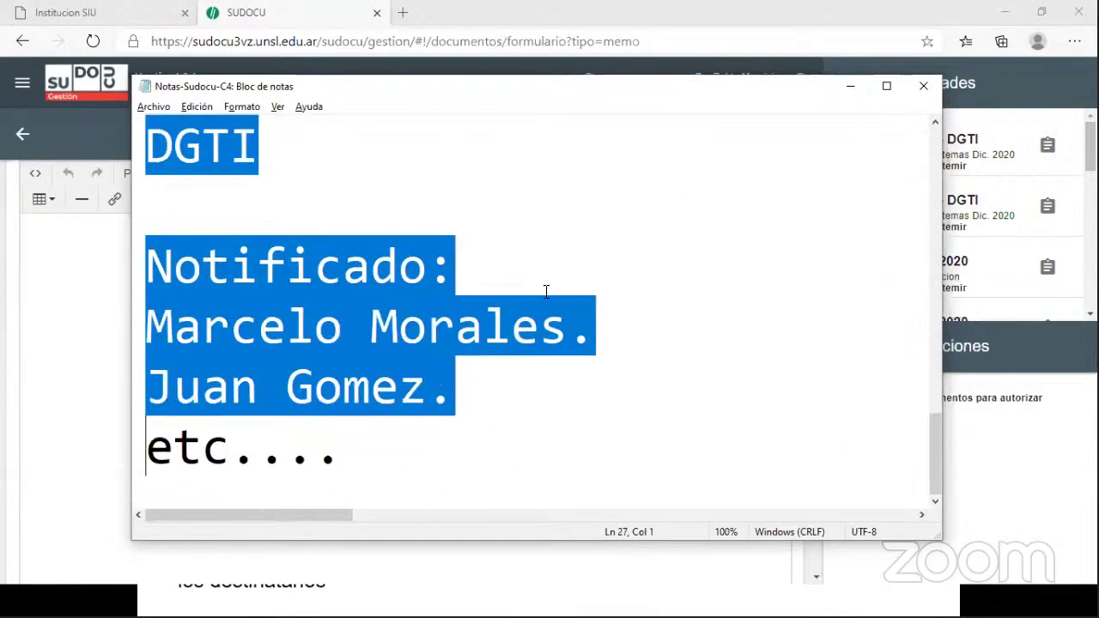
{"action": "key", "text": "shift+Right"}
{"action": "key", "text": "shift+Right"}
{"action": "key", "text": "shift+Right"}
{"action": "key", "text": "shift+Right"}
{"action": "key", "text": "shift+Right"}
{"action": "key", "text": "shift+Right"}
{"action": "key", "text": "shift+Right"}
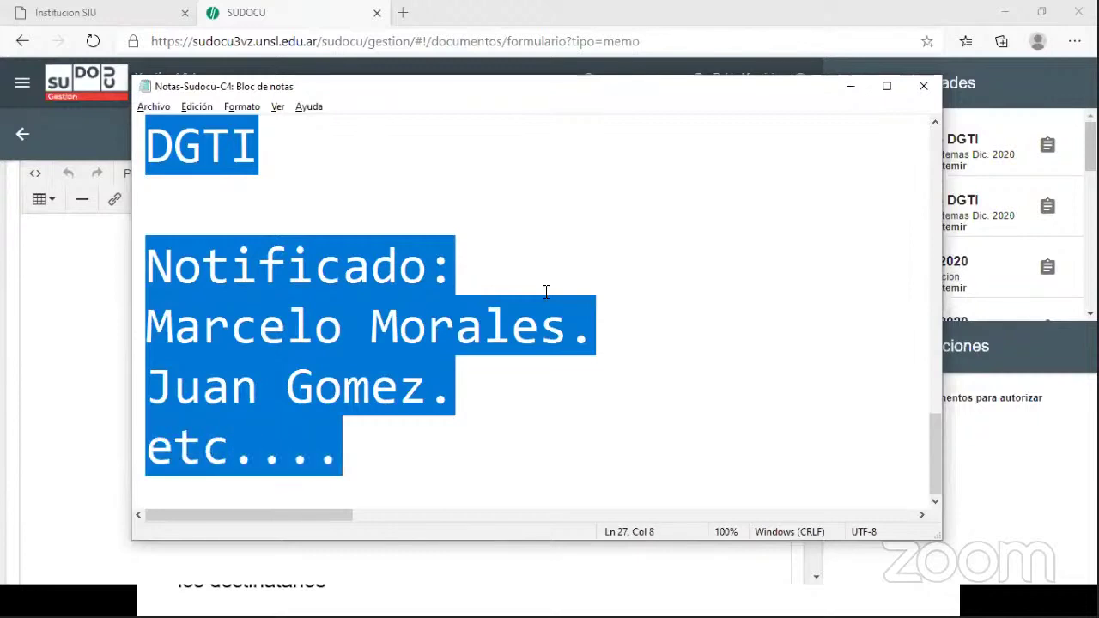
{"action": "key", "text": "alt+Tab"}
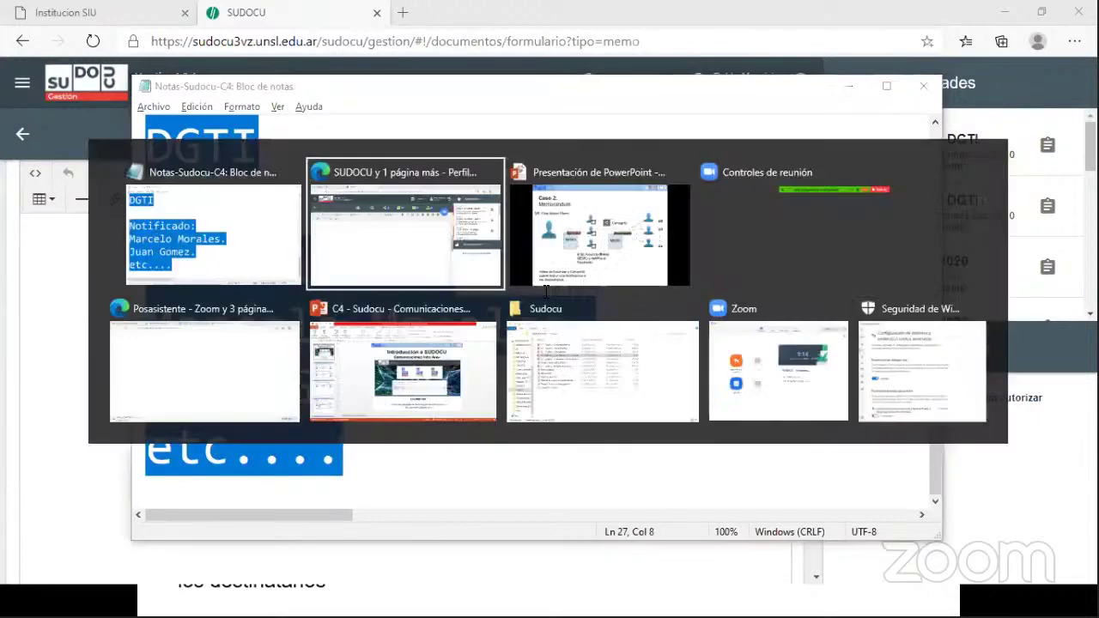
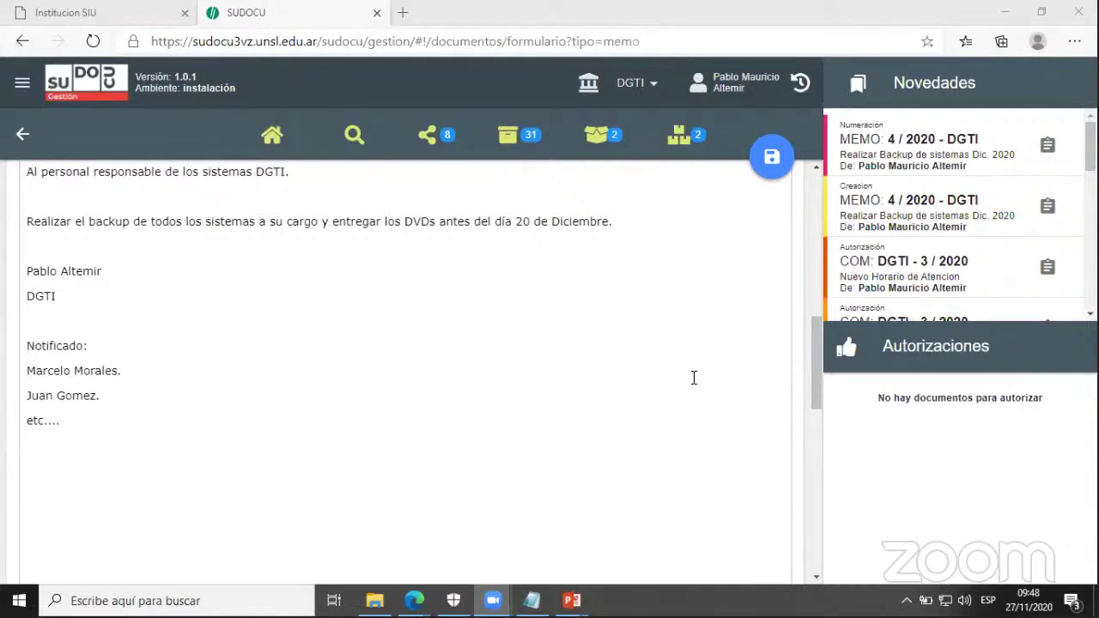
- Paste the copied text, from the San Luis date line to the Notificado list, into the memo body
{"action": "left_click_drag", "start_coordinate": [812, 399], "coordinate": [812, 279]}
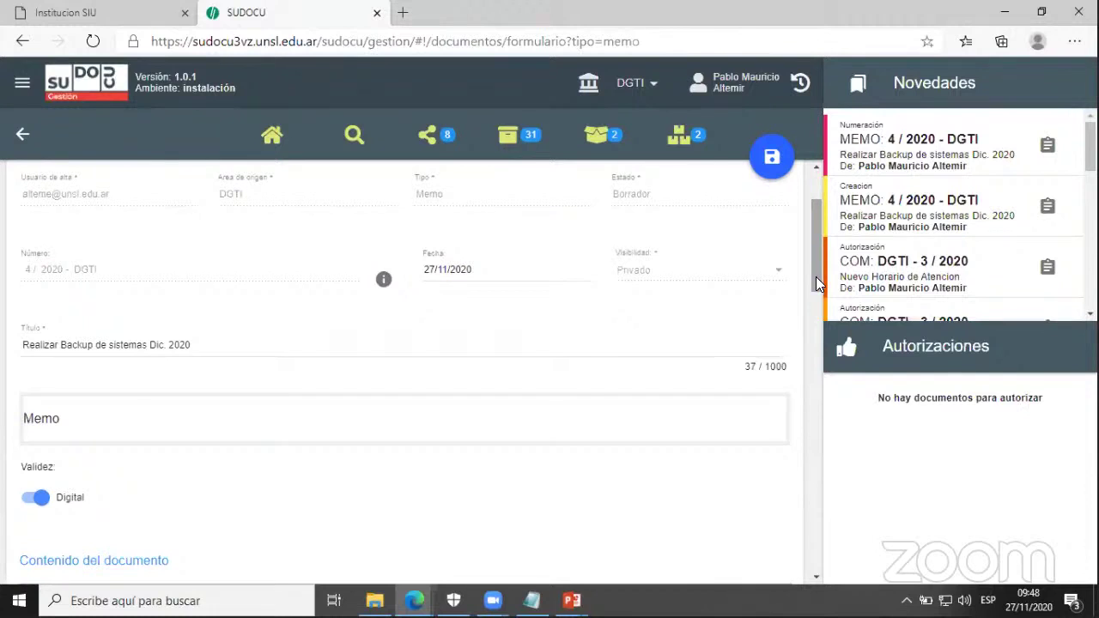
{"action": "scroll", "coordinate": [816, 306], "scroll_direction": "down", "scroll_amount": 1}
{"action": "left_click_drag", "start_coordinate": [818, 318], "coordinate": [829, 396]}
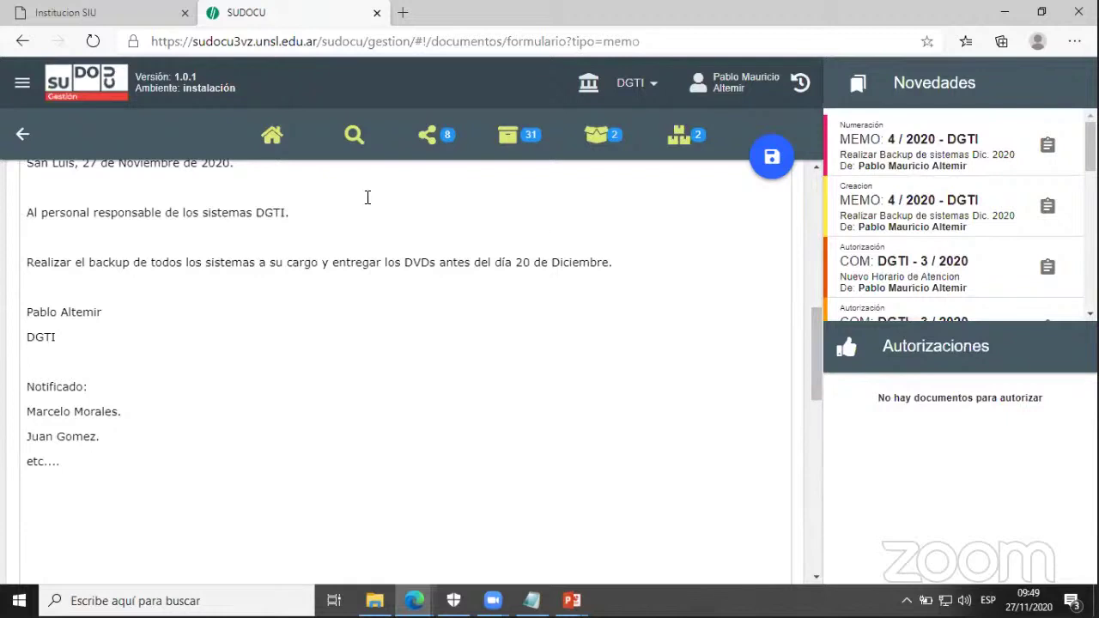
- From the area's document list, select memo 4 / 2020 - DGTI and open its authorization dialog
{"action": "left_click", "coordinate": [285, 140]}
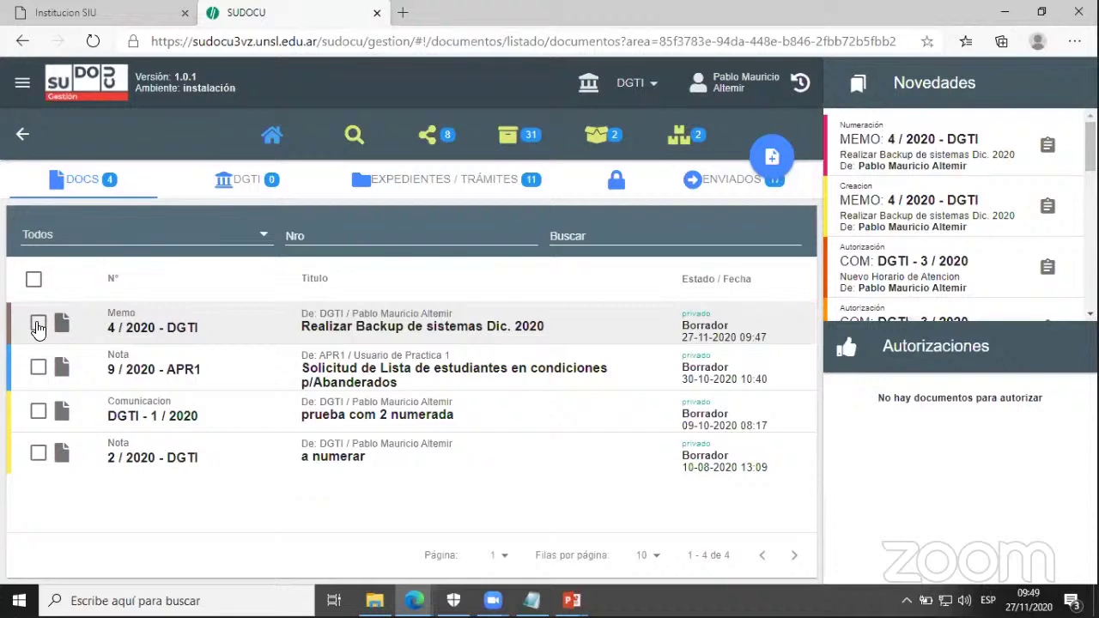
{"action": "left_click", "coordinate": [38, 325]}
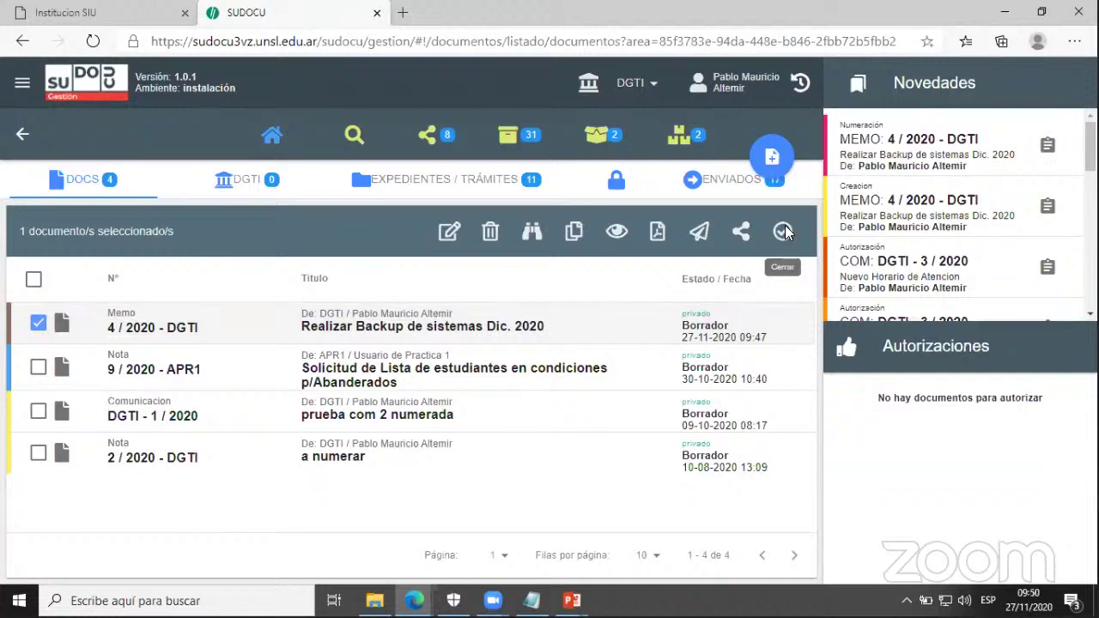
{"action": "left_click", "coordinate": [783, 231]}
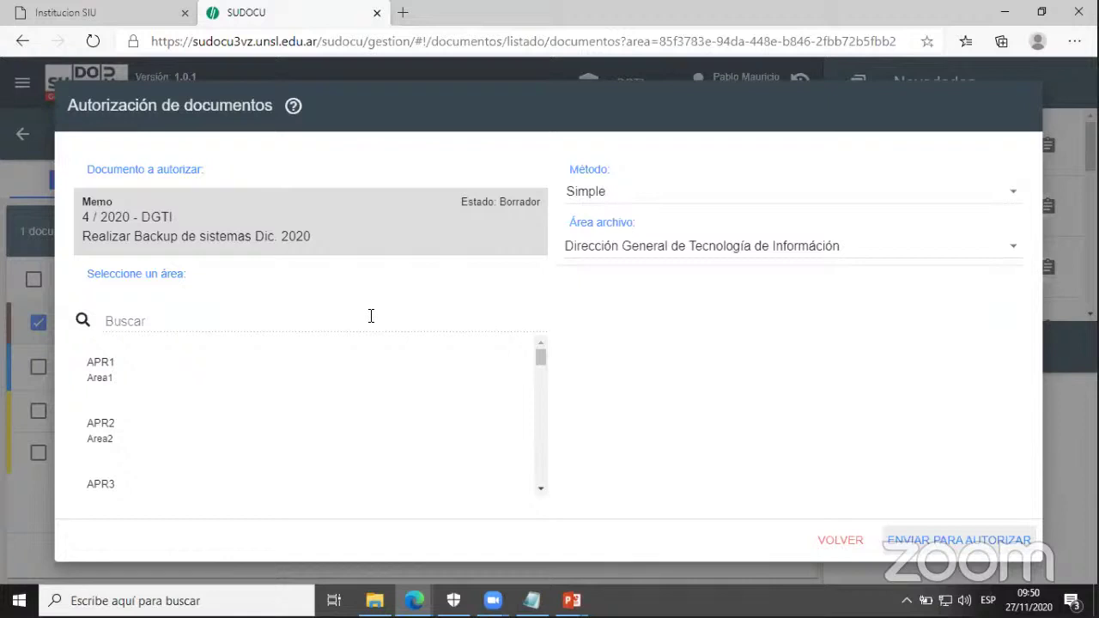
- Pick the DGTI area and check its first, third and fourth members as authorizers
{"action": "left_click", "coordinate": [371, 316]}
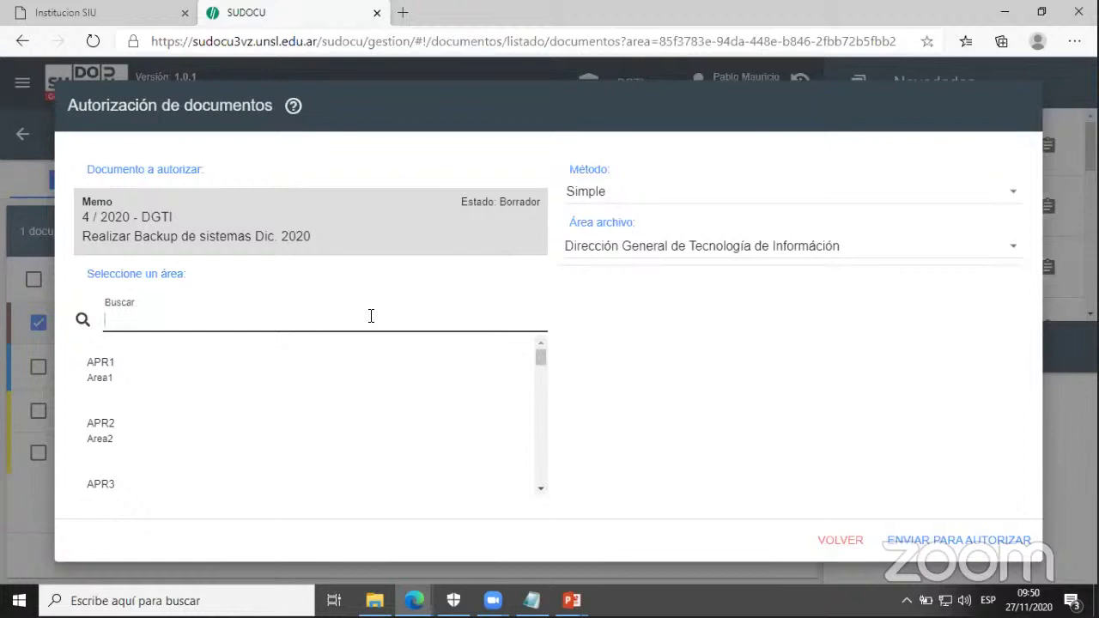
{"action": "type", "text": "t"}
{"action": "key", "text": "BackSpace"}
{"action": "type", "text": "DGTI"}
{"action": "left_click", "coordinate": [118, 365]}
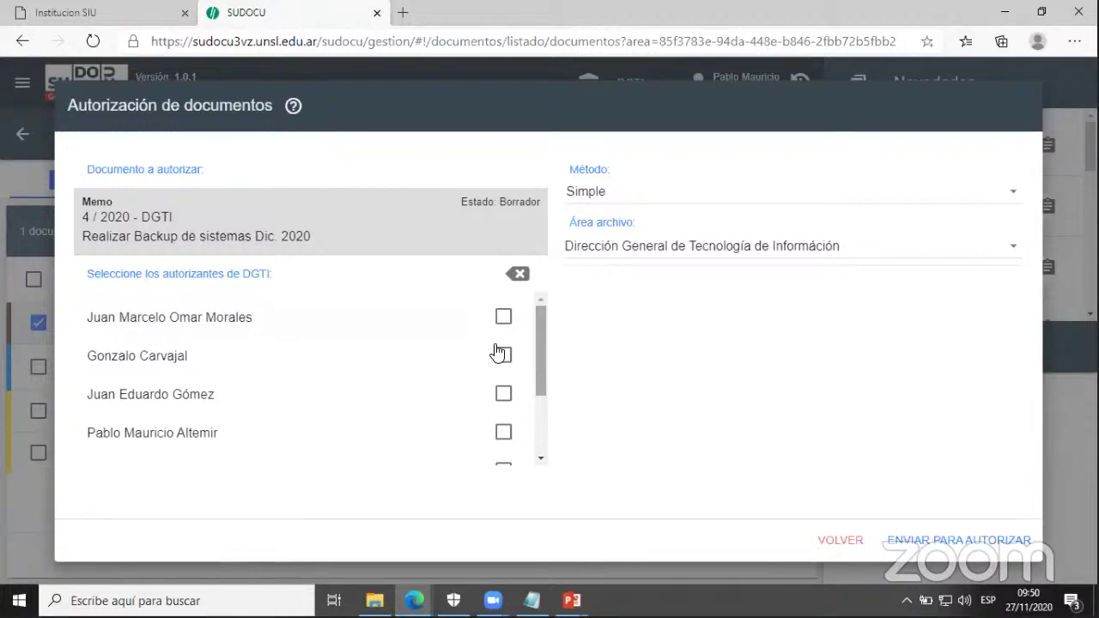
{"action": "left_click", "coordinate": [504, 320]}
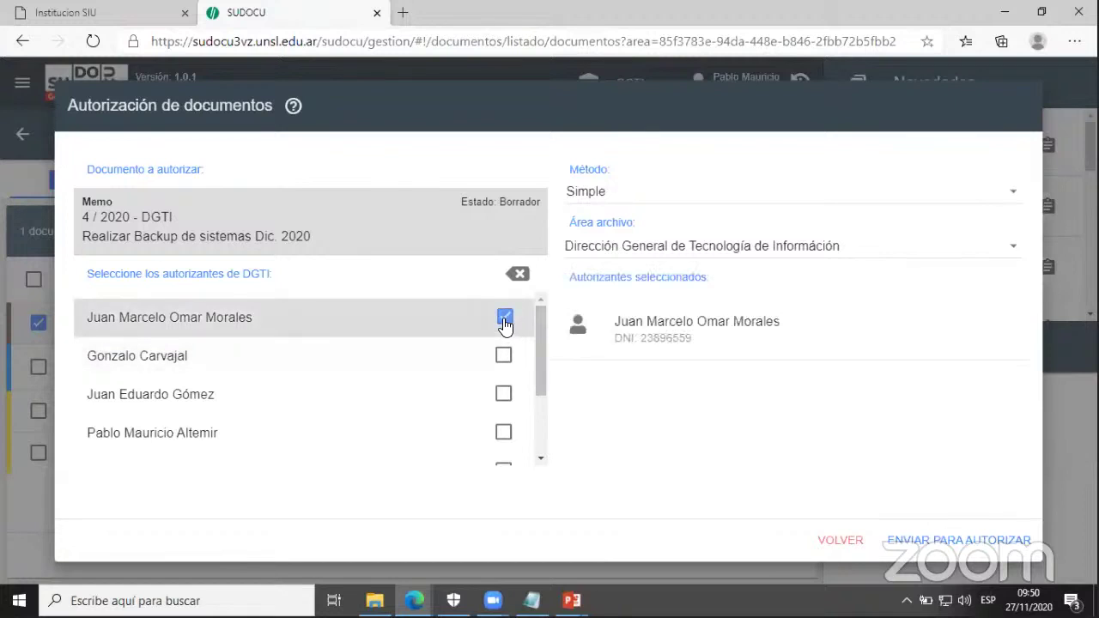
{"action": "left_click", "coordinate": [504, 395]}
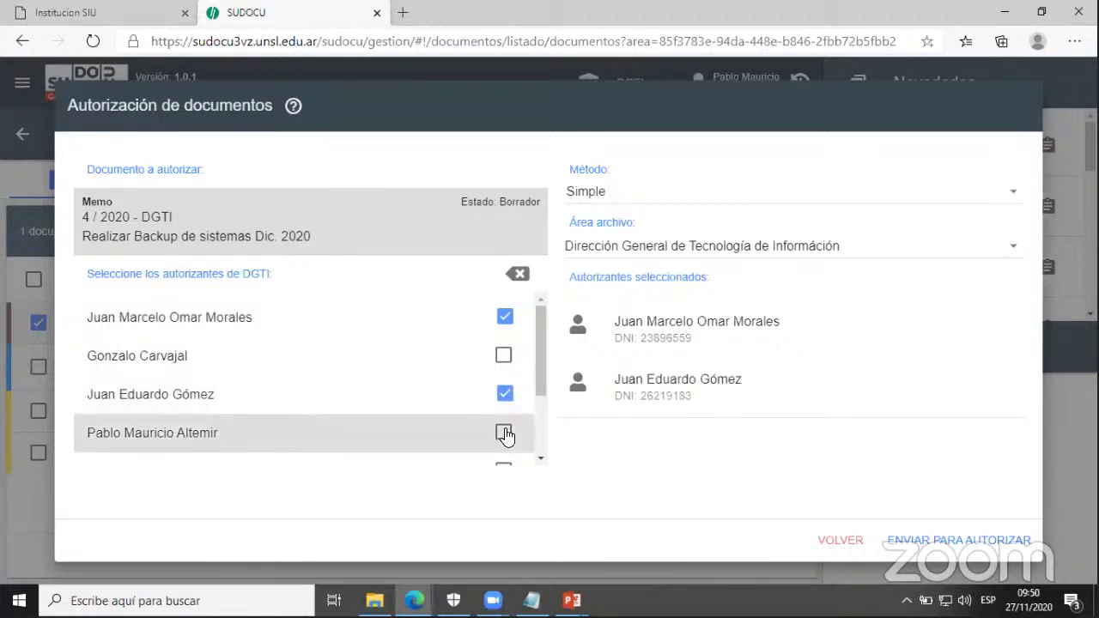
{"action": "left_click", "coordinate": [504, 433]}
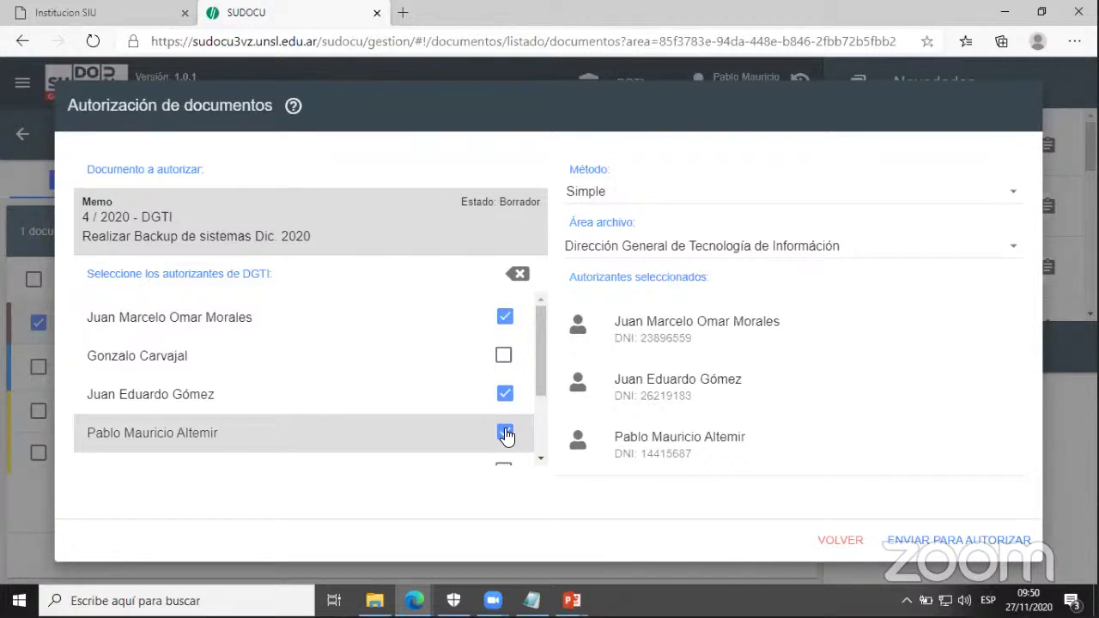
- Set the authorization method to Escalonada and send memo 4 / 2020 - DGTI for authorization
{"action": "left_click", "coordinate": [663, 200]}
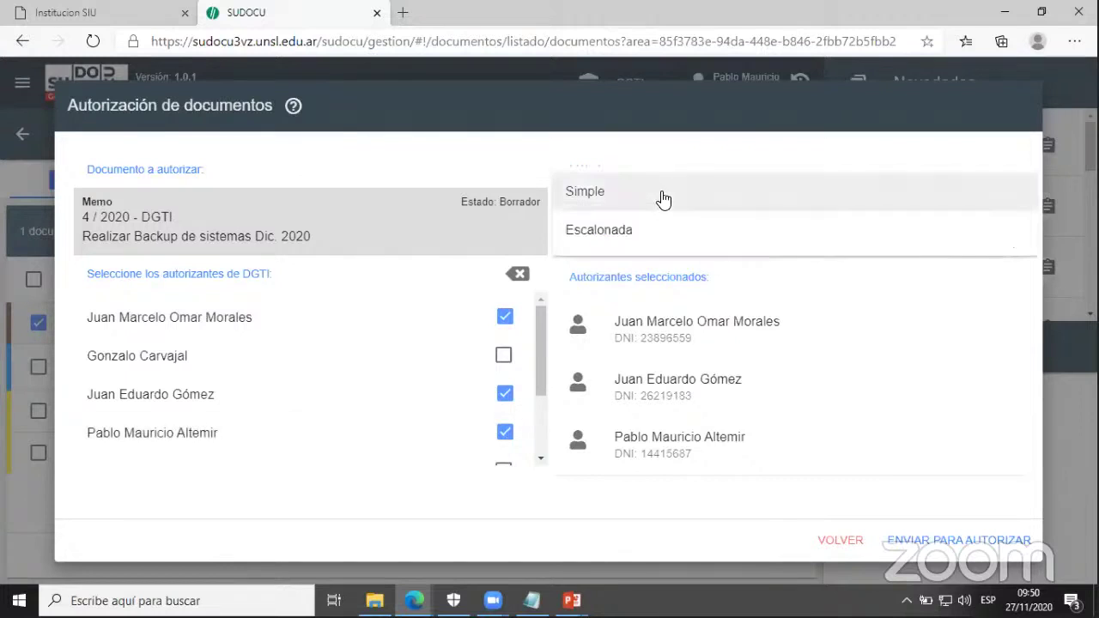
{"action": "left_click", "coordinate": [631, 243]}
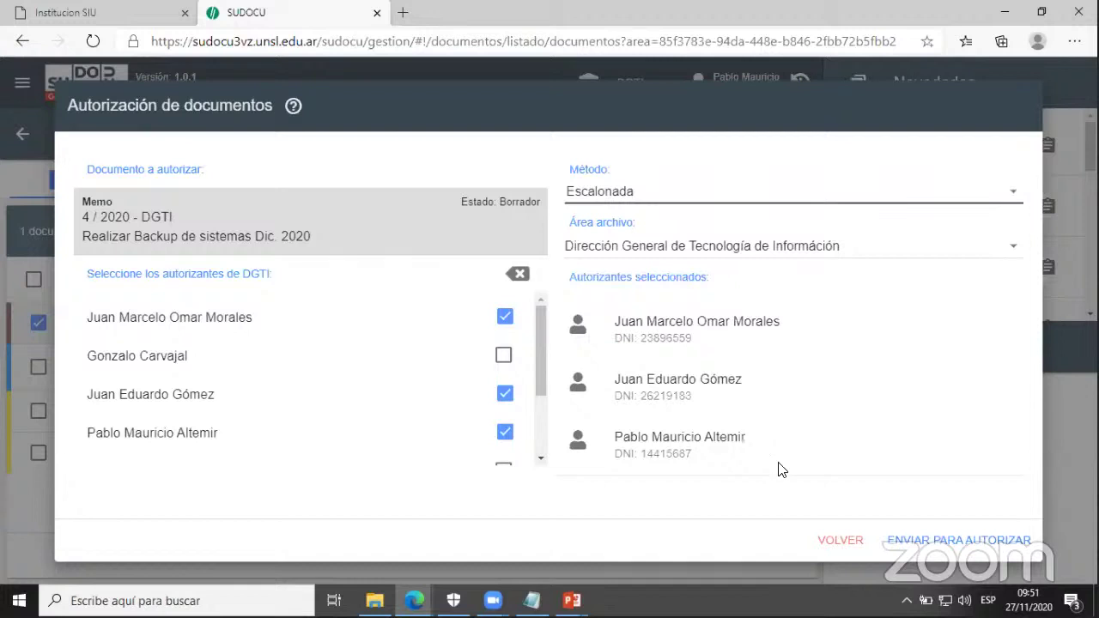
{"action": "left_click", "coordinate": [913, 547]}
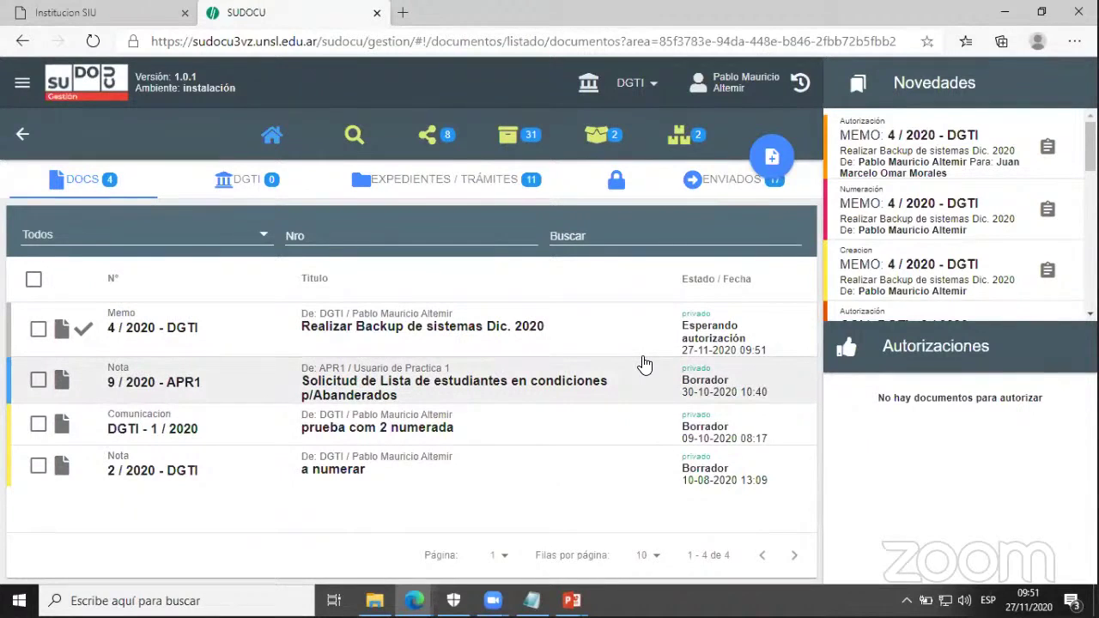
- Tick the checkbox of memo 4 / 2020 - DGTI in the DOCS list
{"action": "left_click", "coordinate": [39, 331]}
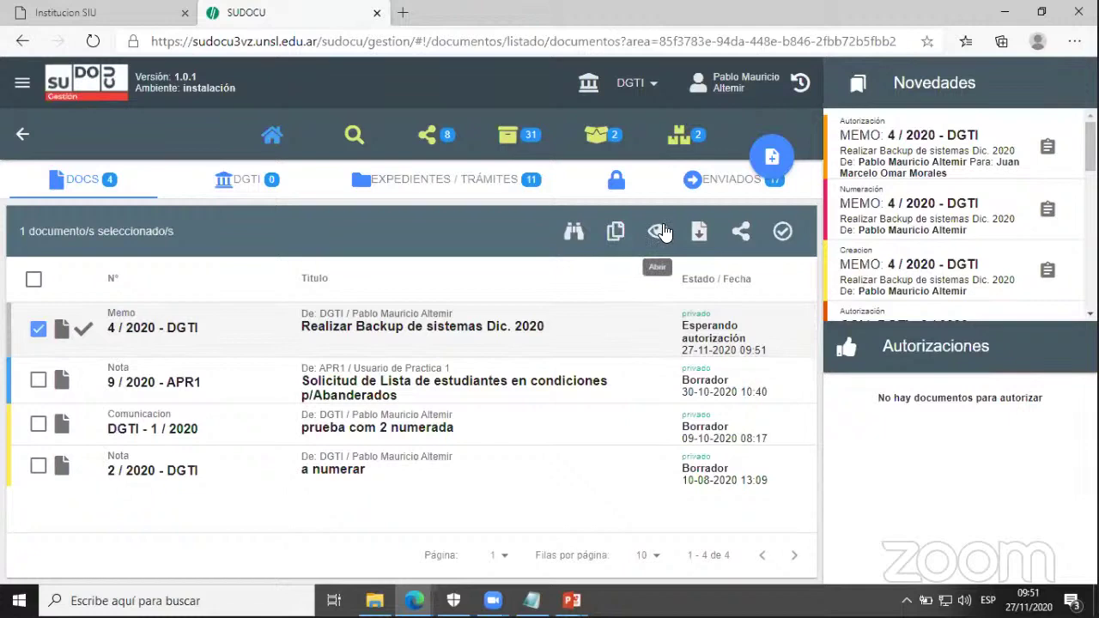
- Open the preview of memo 4 / 2020 - DGTI and scroll down to its observations
{"action": "left_click", "coordinate": [693, 234]}
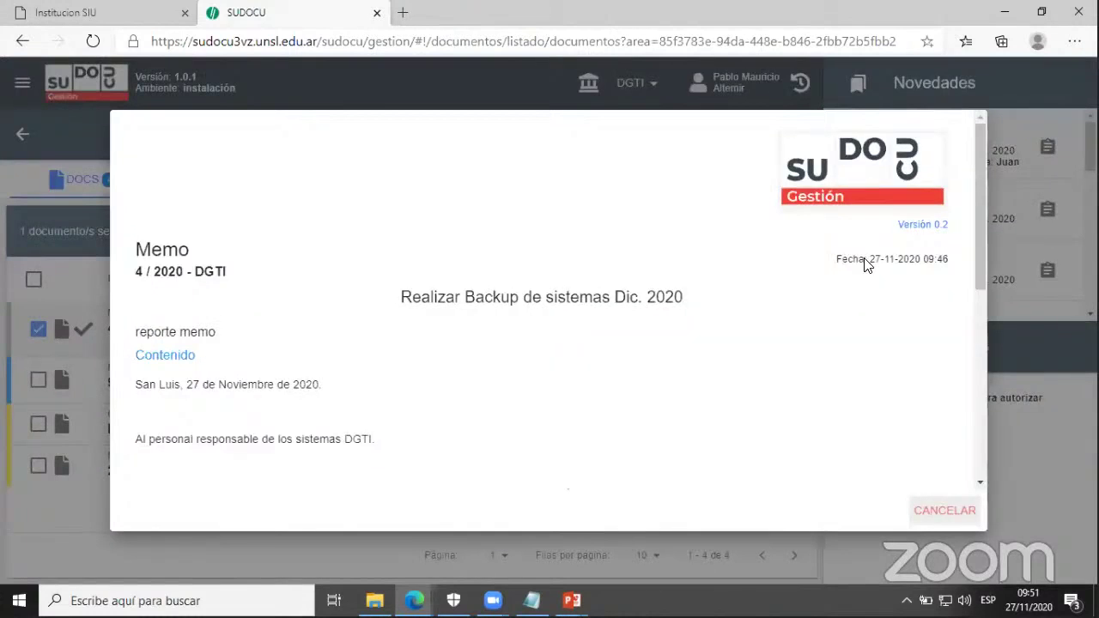
{"action": "scroll", "coordinate": [987, 371], "scroll_direction": "down", "scroll_amount": 3}
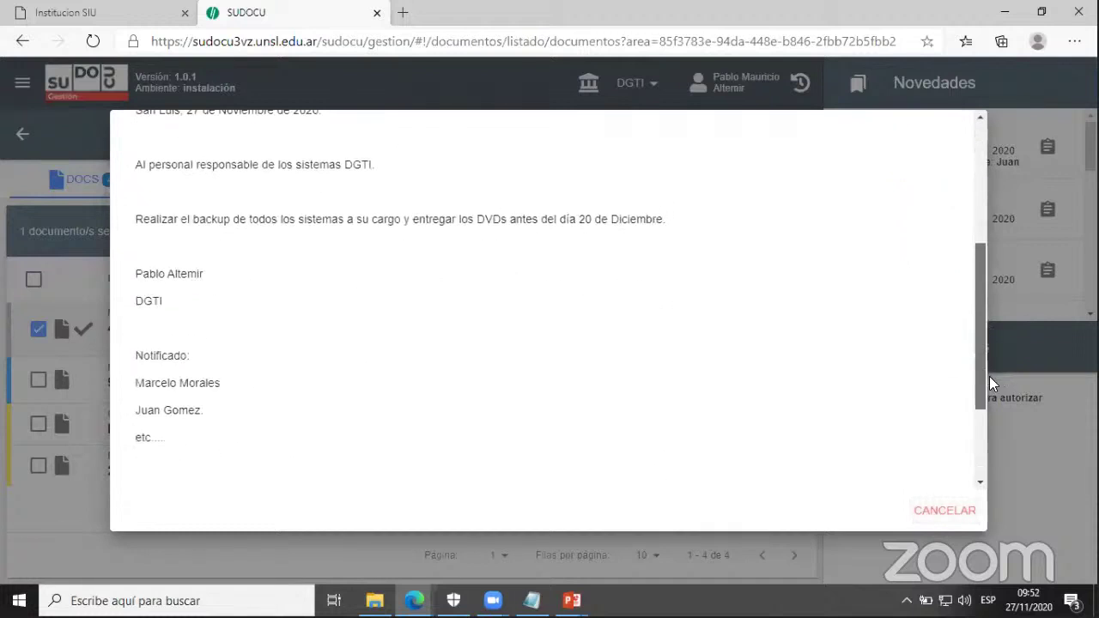
{"action": "scroll", "coordinate": [989, 381], "scroll_direction": "down", "scroll_amount": 1}
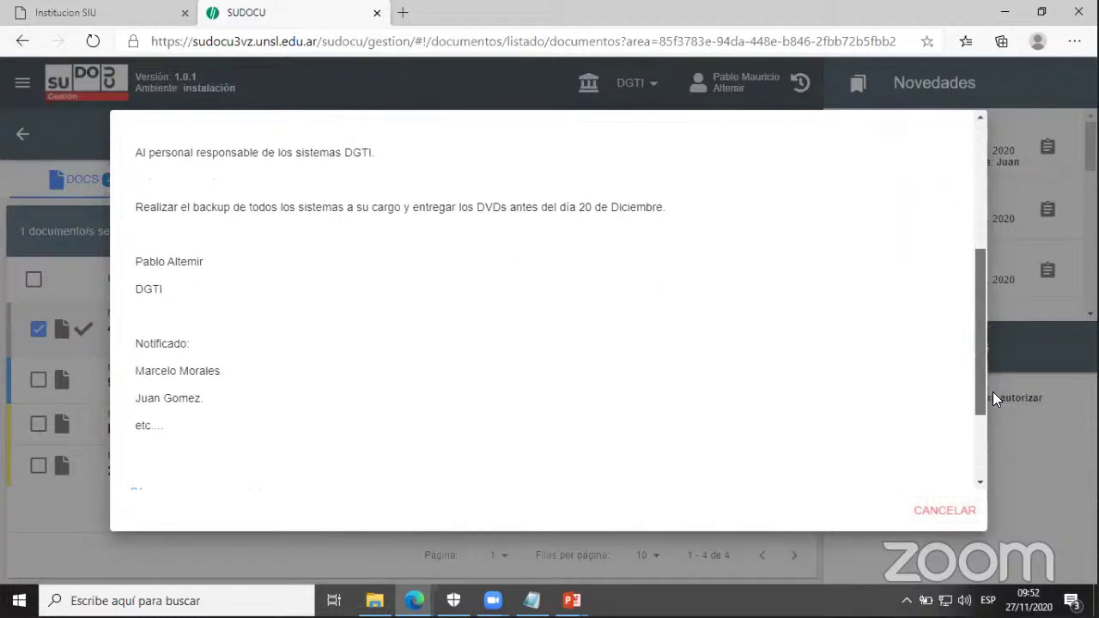
{"action": "scroll", "coordinate": [993, 395], "scroll_direction": "down", "scroll_amount": 2}
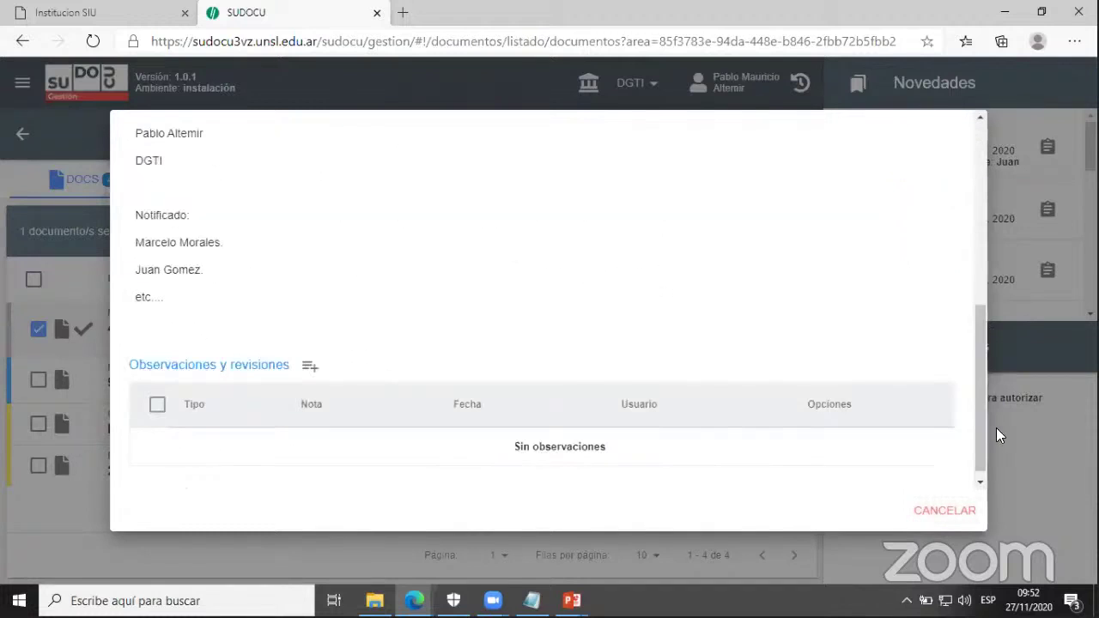
- Add a Notificación observation addressed to one recipient found by name search
{"action": "left_click", "coordinate": [309, 376]}
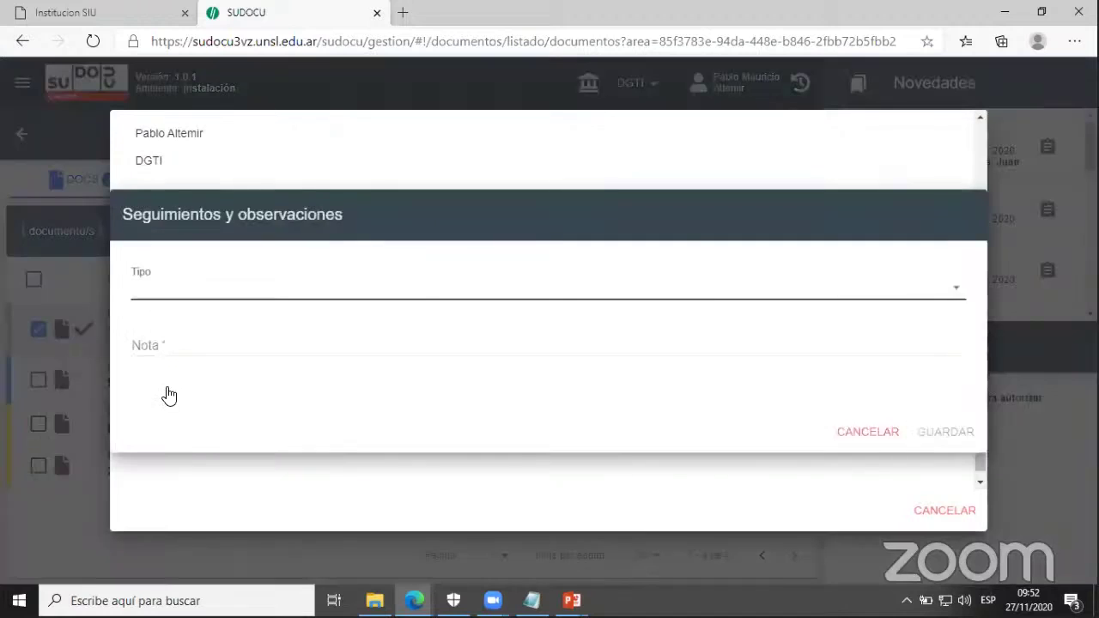
{"action": "left_click", "coordinate": [172, 286]}
{"action": "left_click", "coordinate": [184, 401]}
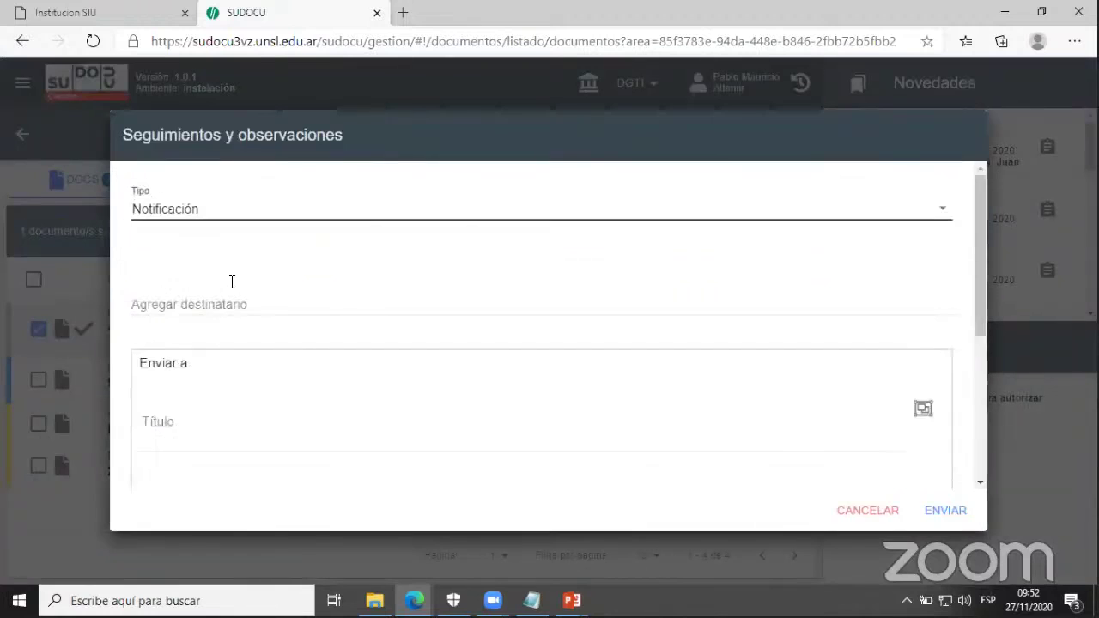
{"action": "left_click", "coordinate": [226, 311]}
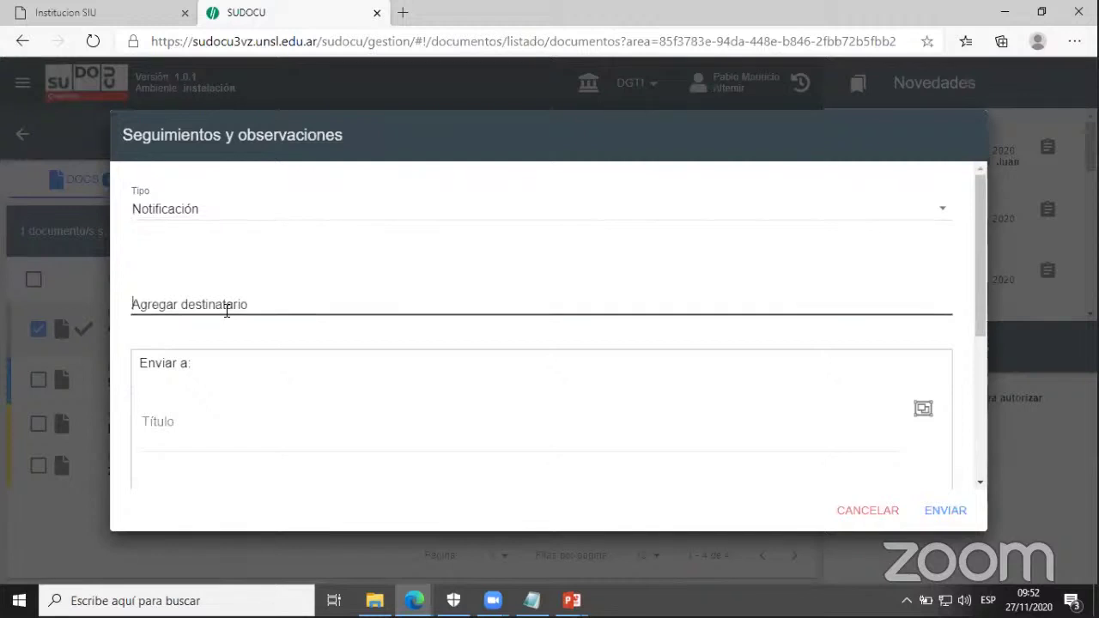
{"action": "type", "text": "mora"}
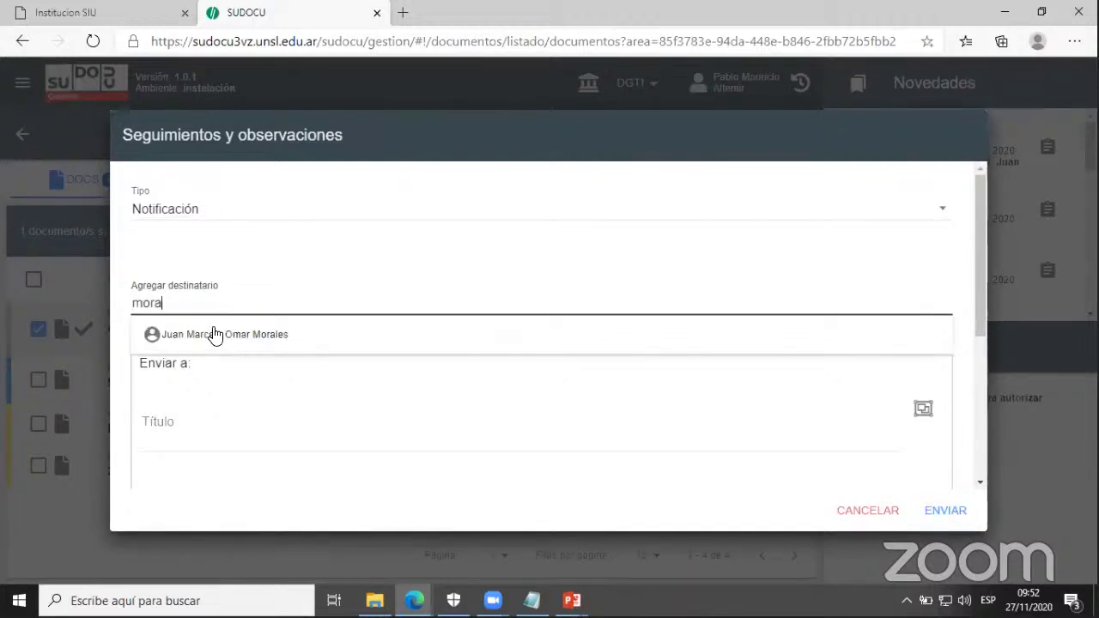
{"action": "left_click", "coordinate": [214, 334]}
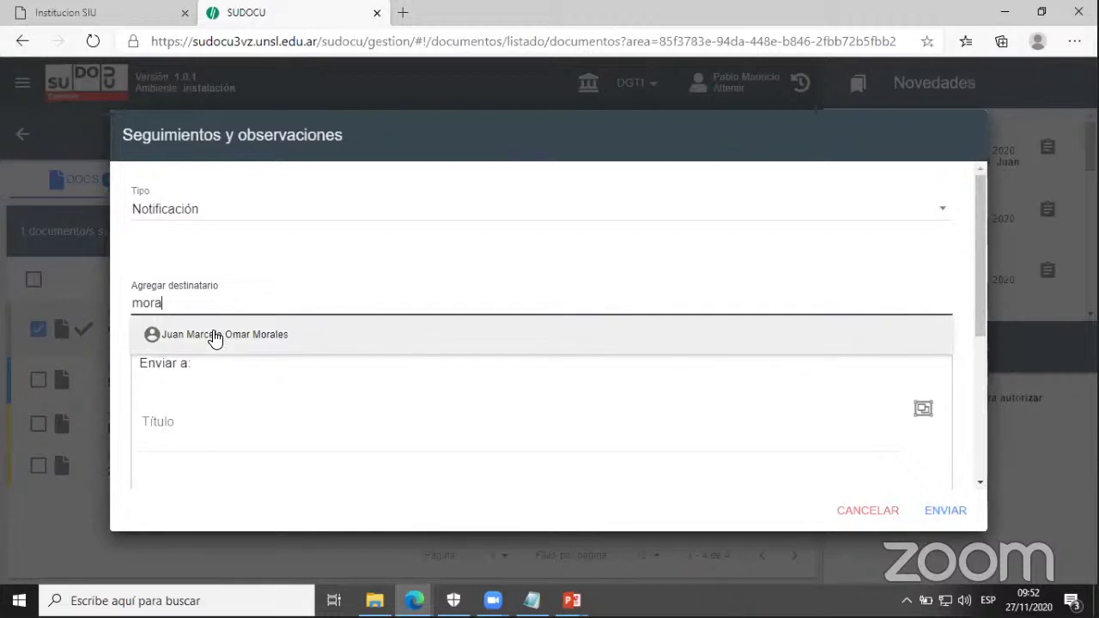
- Title the notification 'Backup Diciembre', write 'Firmar Memorandum' as its text, and send it
{"action": "left_click", "coordinate": [182, 446]}
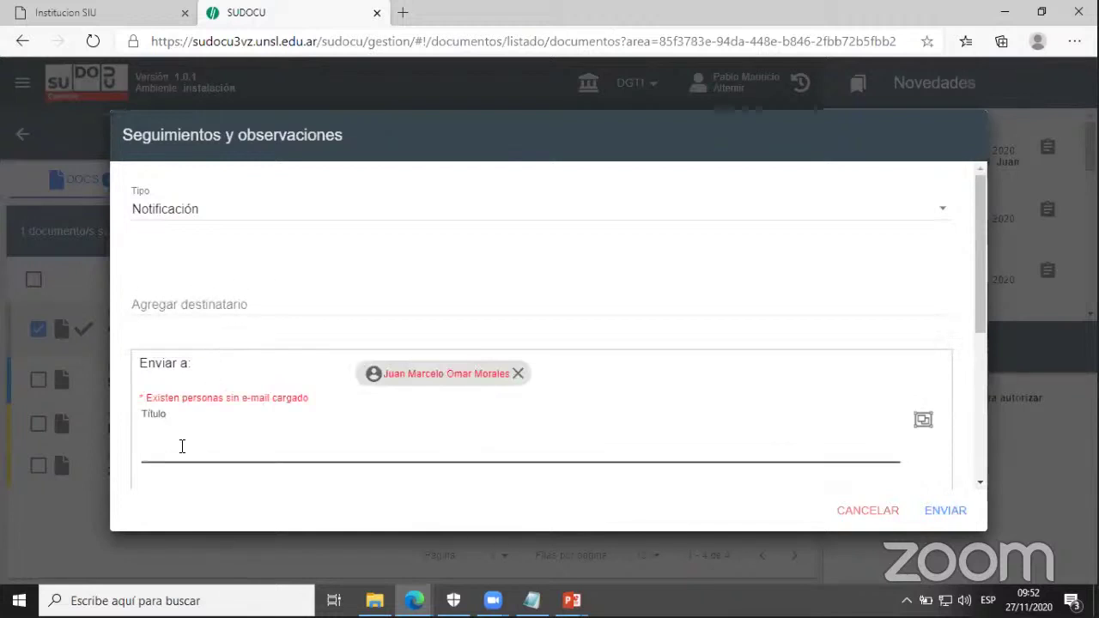
{"action": "type", "text": "Backup Dic"}
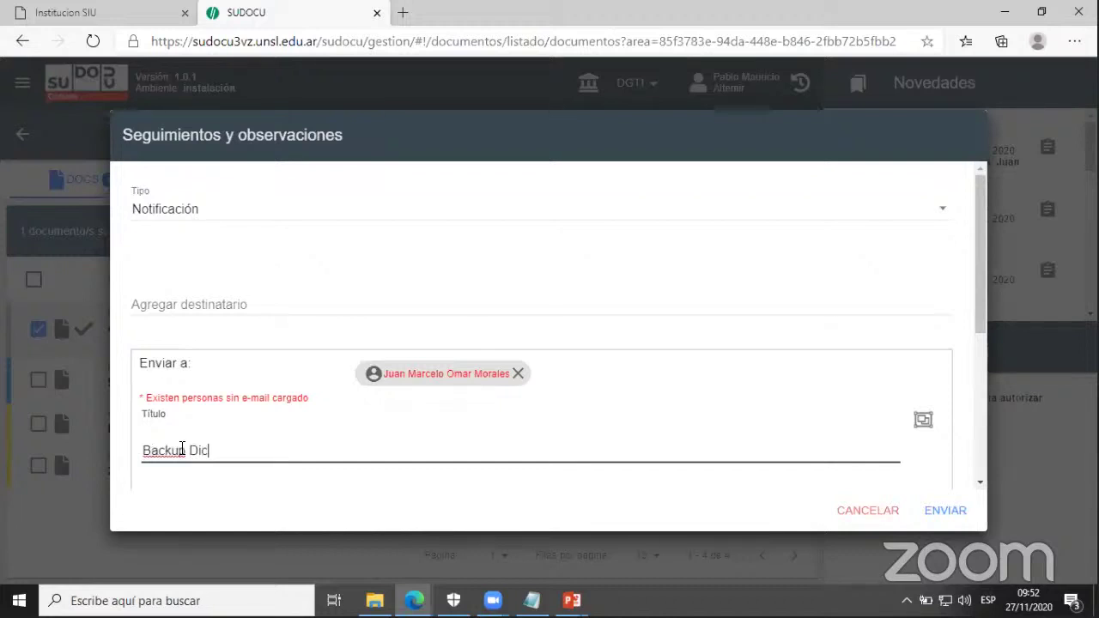
{"action": "type", "text": "iembre"}
{"action": "left_click", "coordinate": [201, 490]}
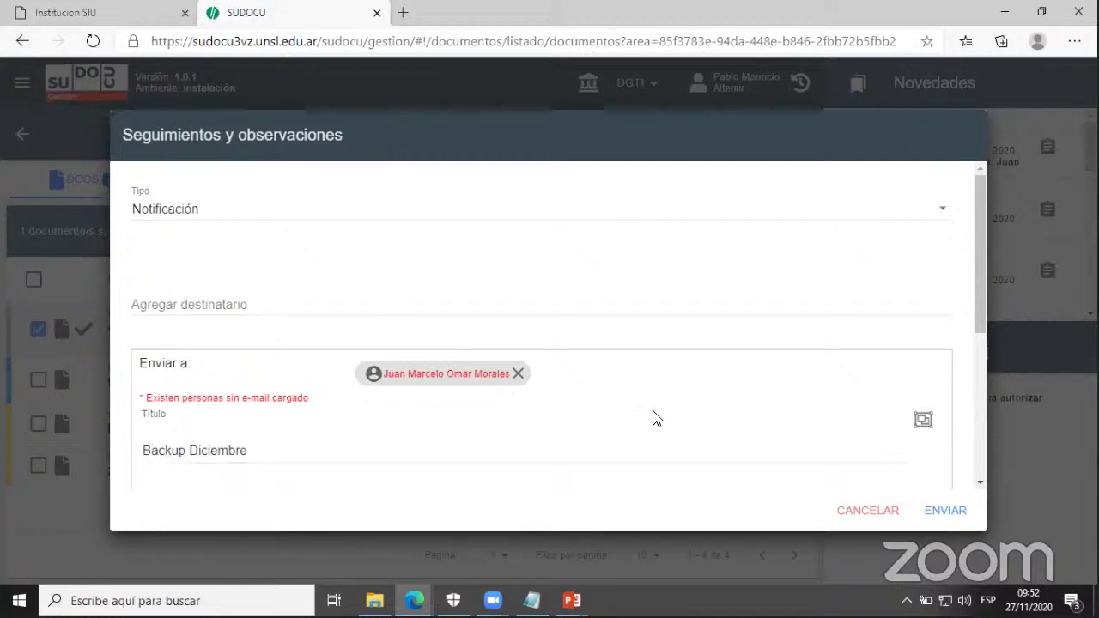
{"action": "scroll", "coordinate": [957, 344], "scroll_direction": "down", "scroll_amount": 2}
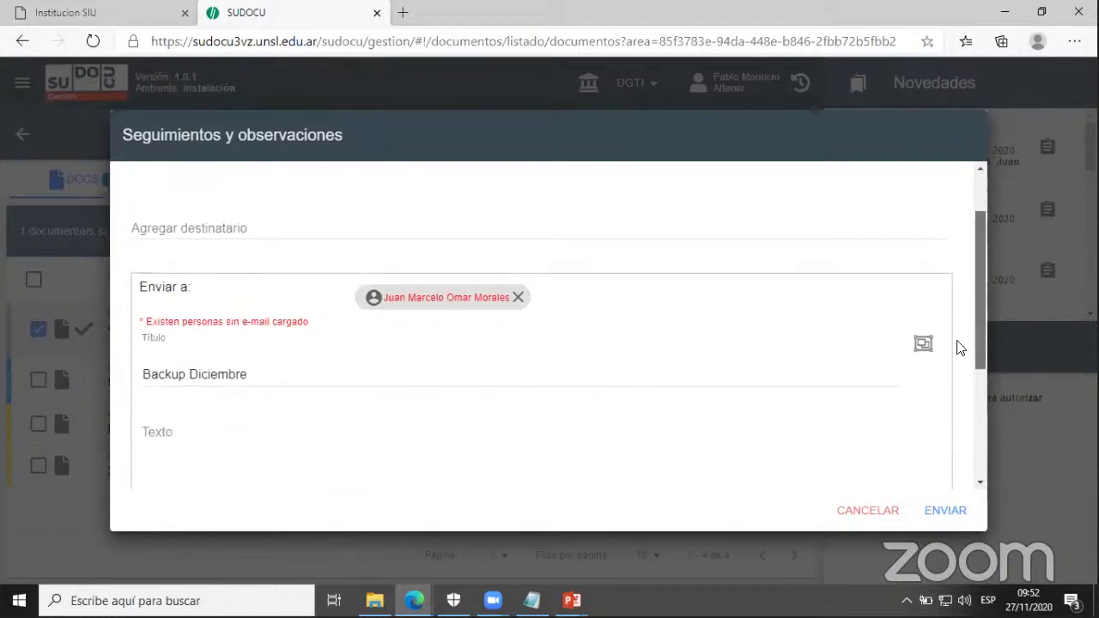
{"action": "left_click", "coordinate": [319, 412]}
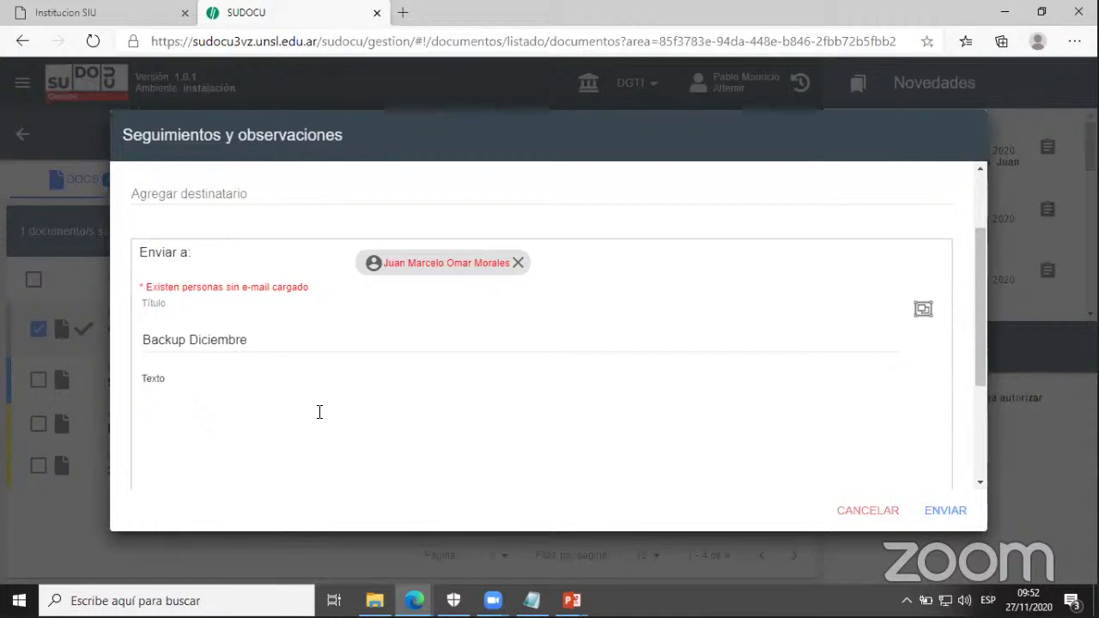
{"action": "type", "text": "Firmar "}
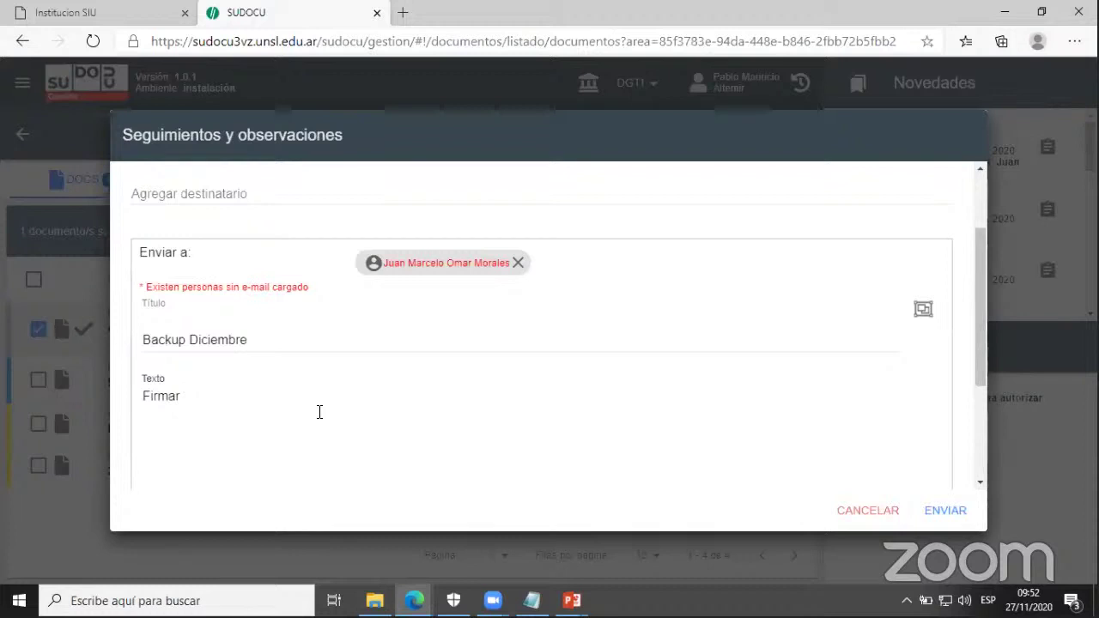
{"action": "type", "text": "Memora"}
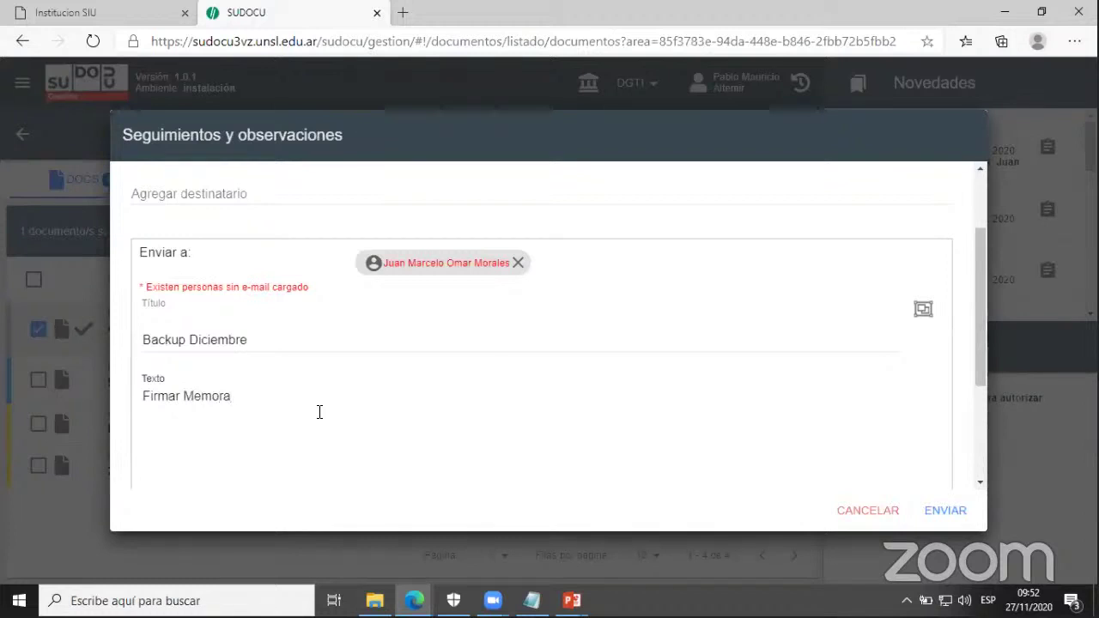
{"action": "type", "text": "ndum"}
{"action": "left_click", "coordinate": [945, 511]}
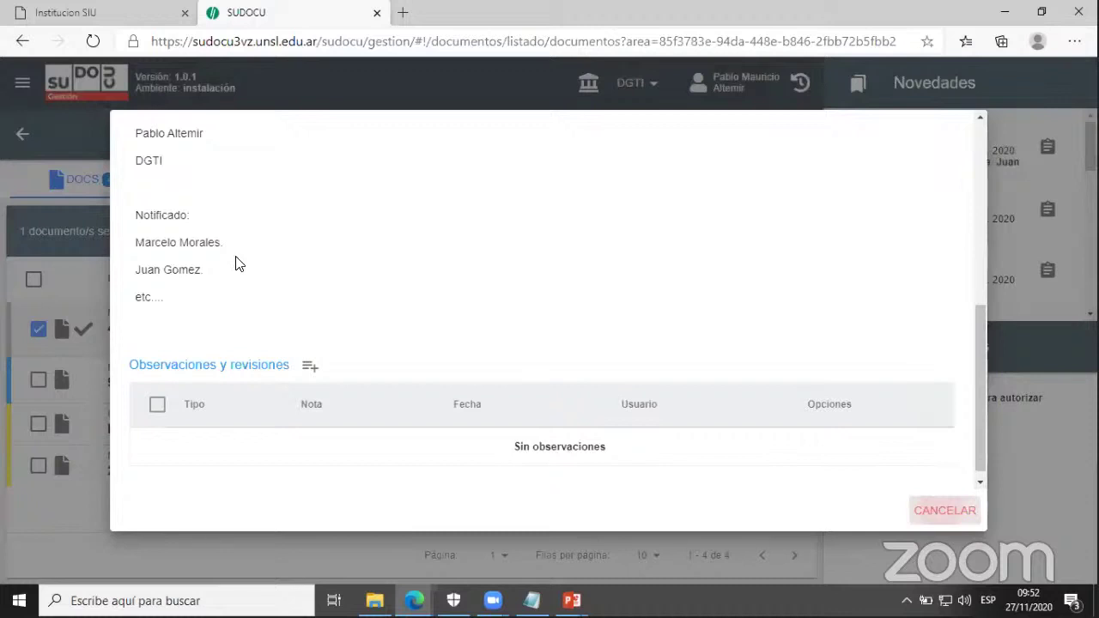
- Close the memo preview with Esc to return to the DGTI documents list
{"action": "key", "text": "Escape"}
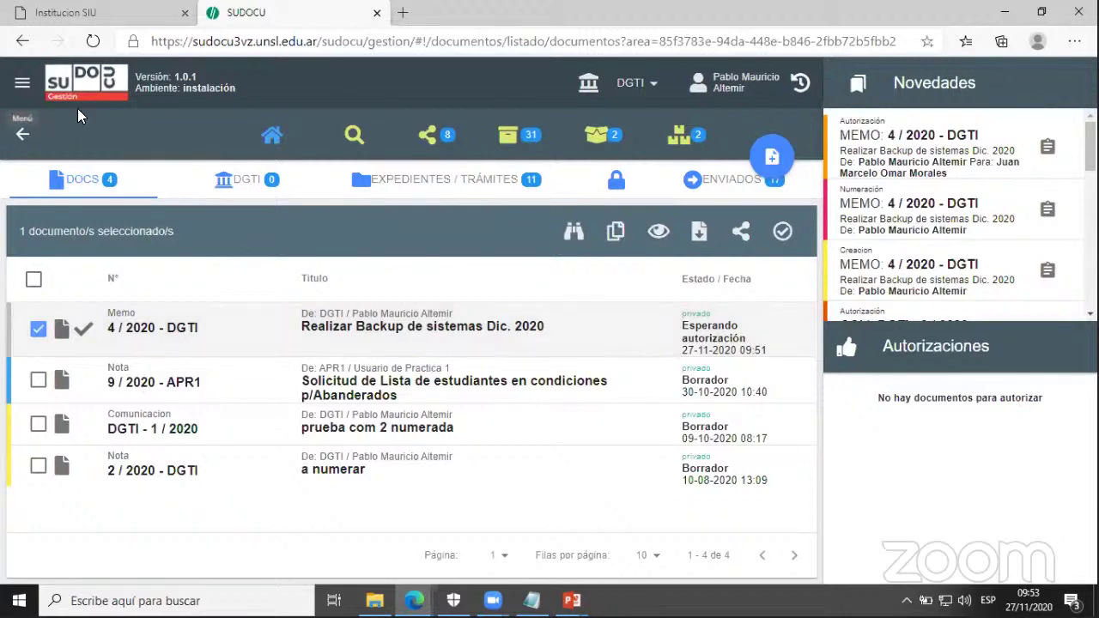
- Sign out and log back in with the notified user's username and password
{"action": "left_click", "coordinate": [22, 82]}
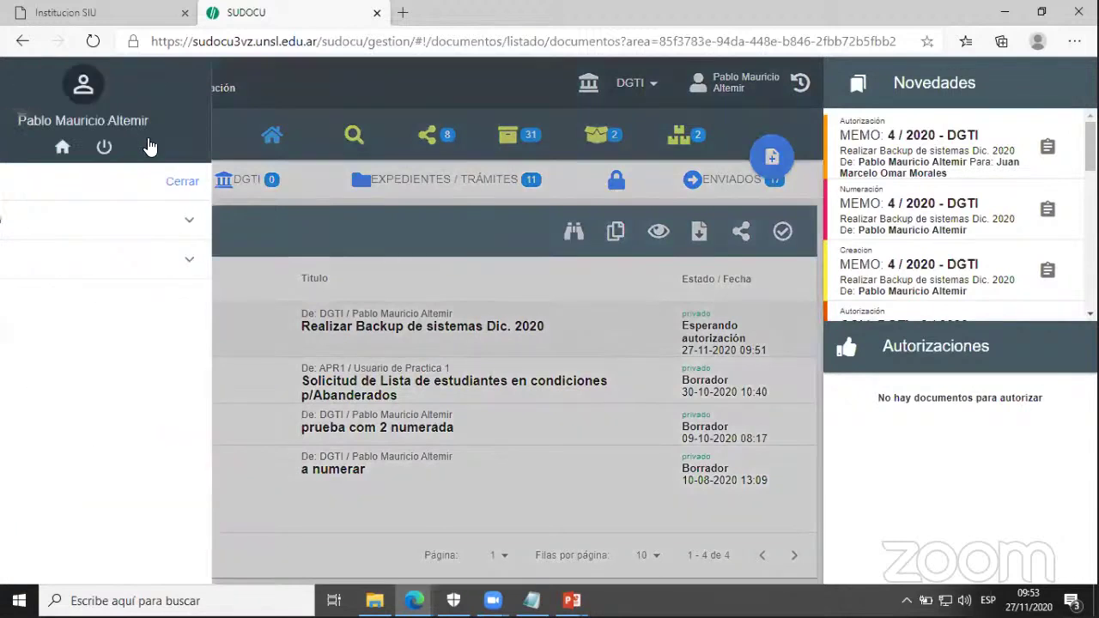
{"action": "left_click", "coordinate": [149, 146]}
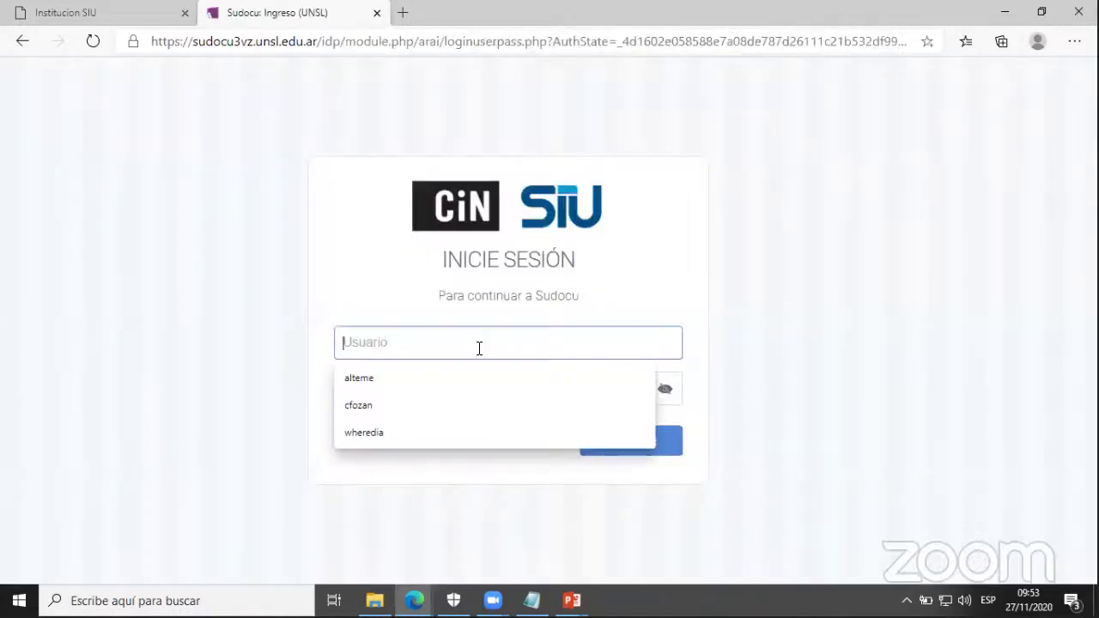
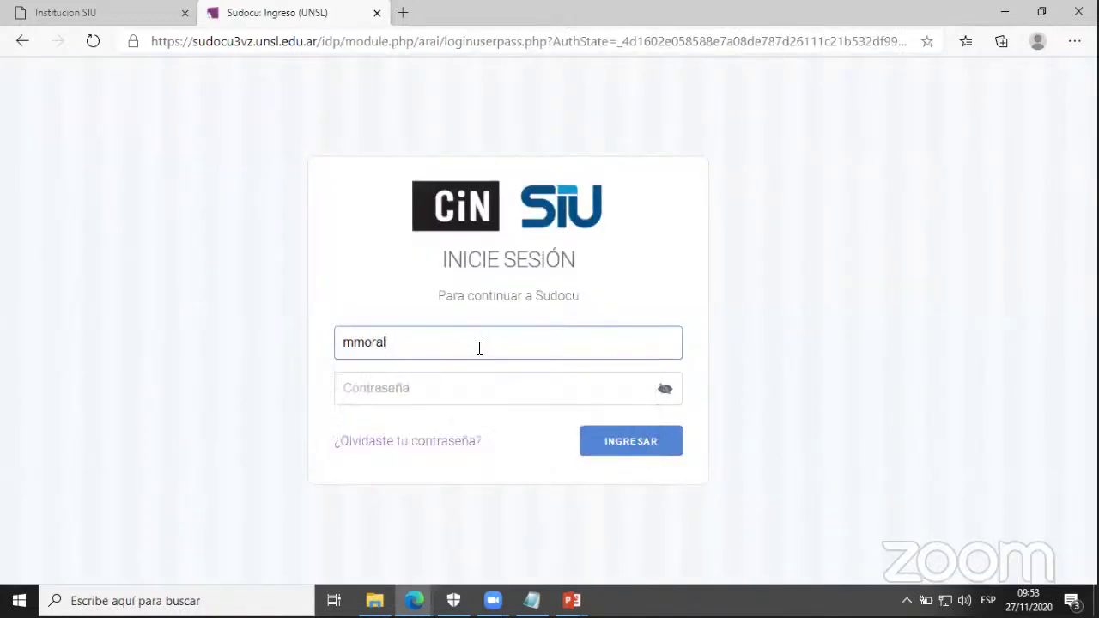
{"action": "key", "text": "Tab"}
{"action": "type", "text": "••••••"}
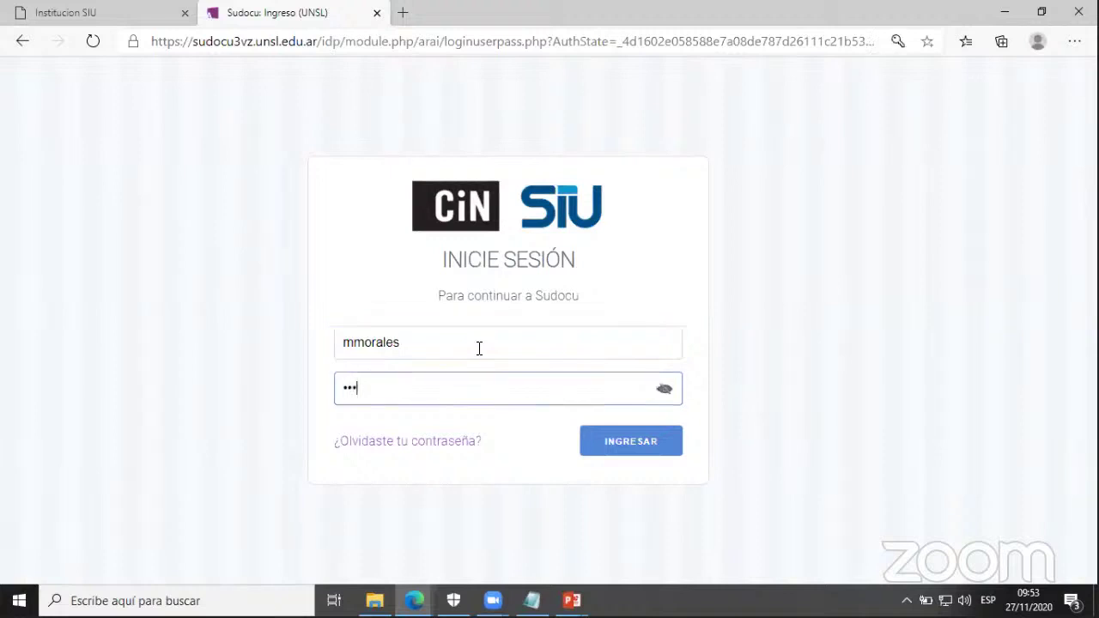
{"action": "type", "text": "•••••"}
{"action": "left_click", "coordinate": [620, 448]}
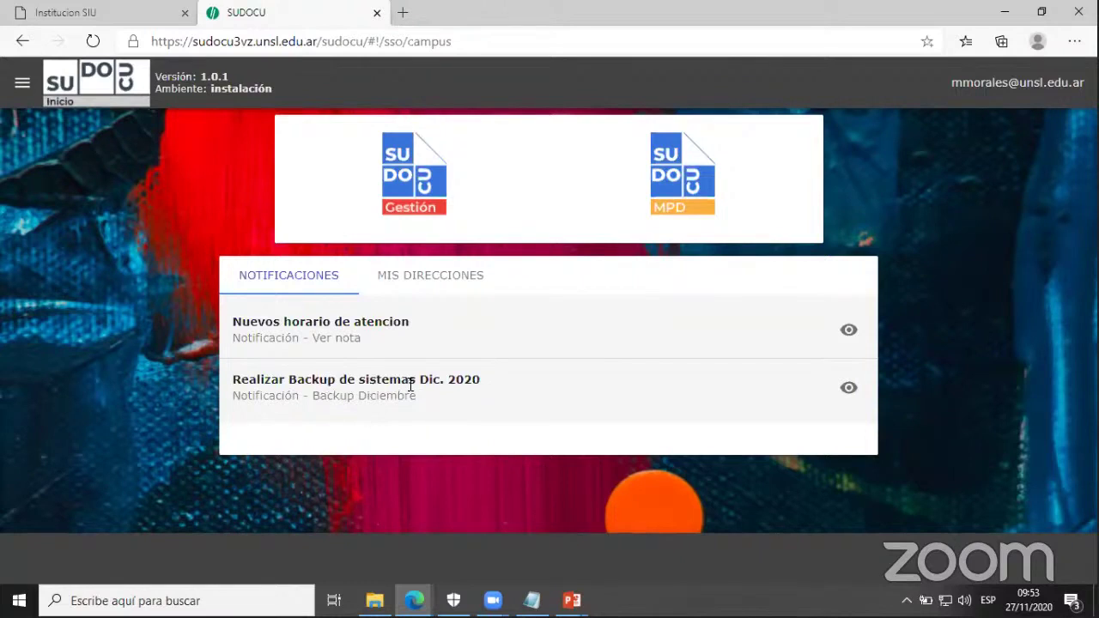
- View the 'Realizar Backup de sistemas Dic. 2020' notification, then enter the Gestión area
{"action": "left_click", "coordinate": [581, 398]}
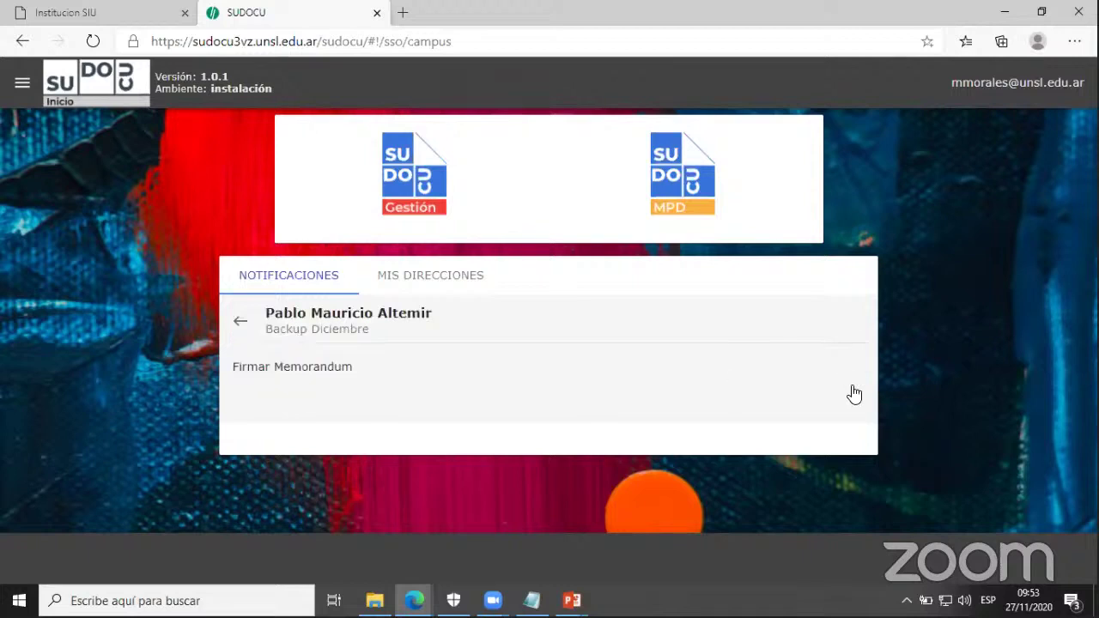
{"action": "left_click", "coordinate": [422, 195]}
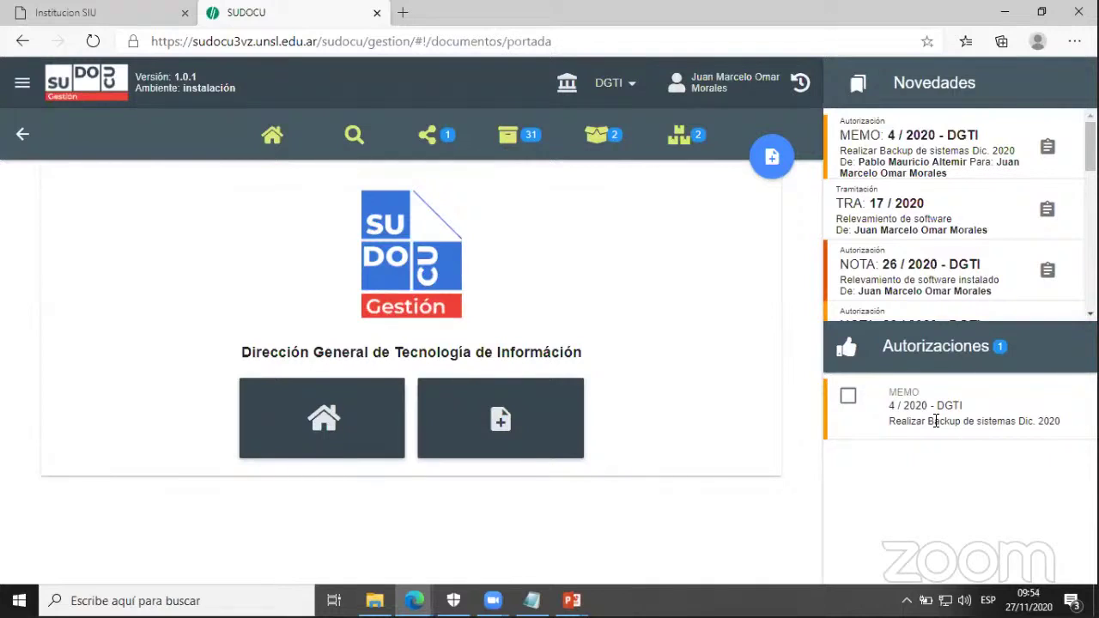
- Preview memo 4/2020 - DGTI through Ver, then authorize it
{"action": "left_click", "coordinate": [848, 397]}
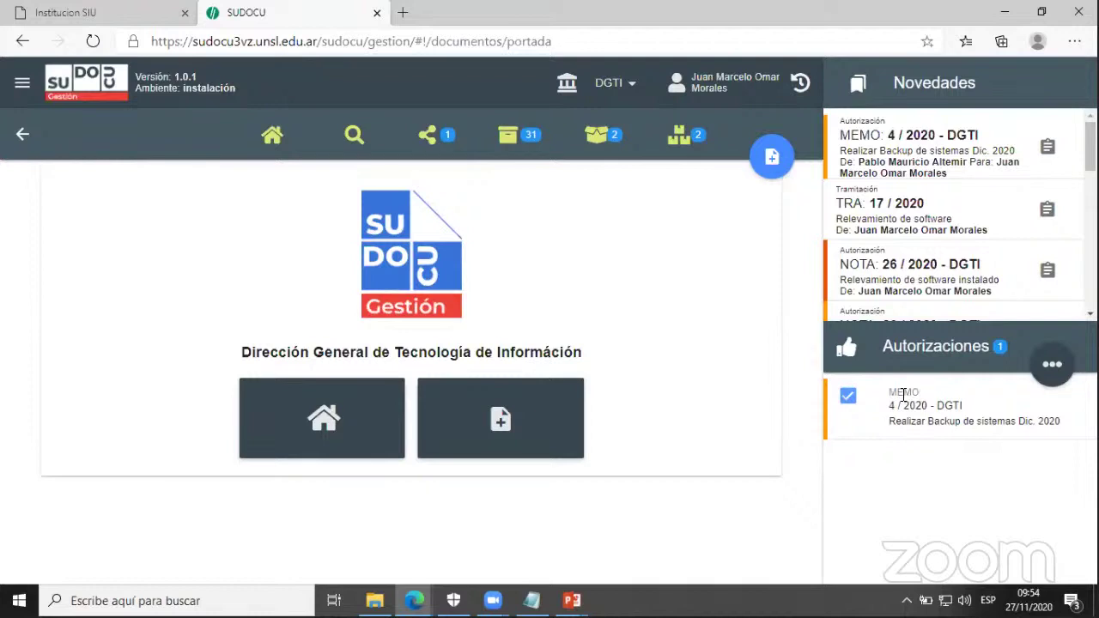
{"action": "mouse_move", "coordinate": [1054, 367]}
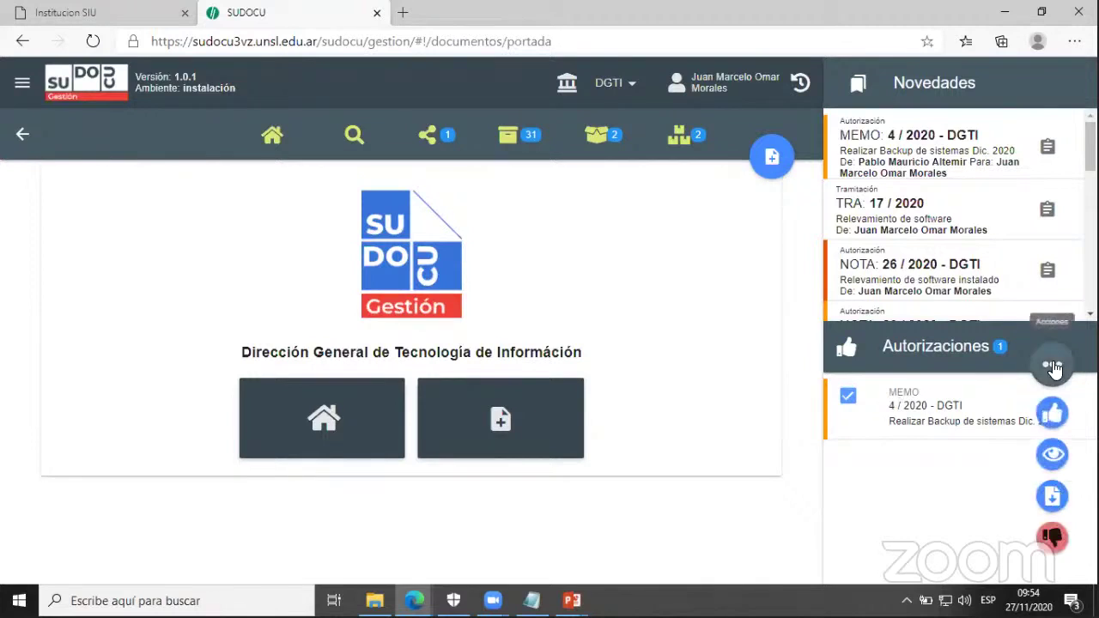
{"action": "left_click", "coordinate": [1052, 460]}
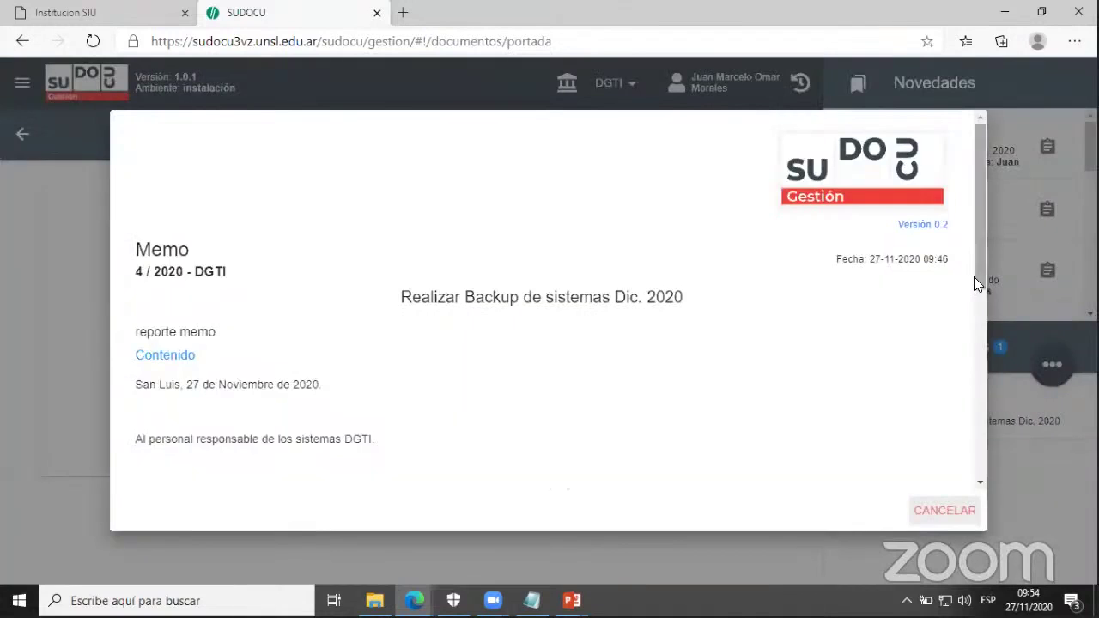
{"action": "scroll", "coordinate": [976, 298], "scroll_direction": "down", "scroll_amount": 2}
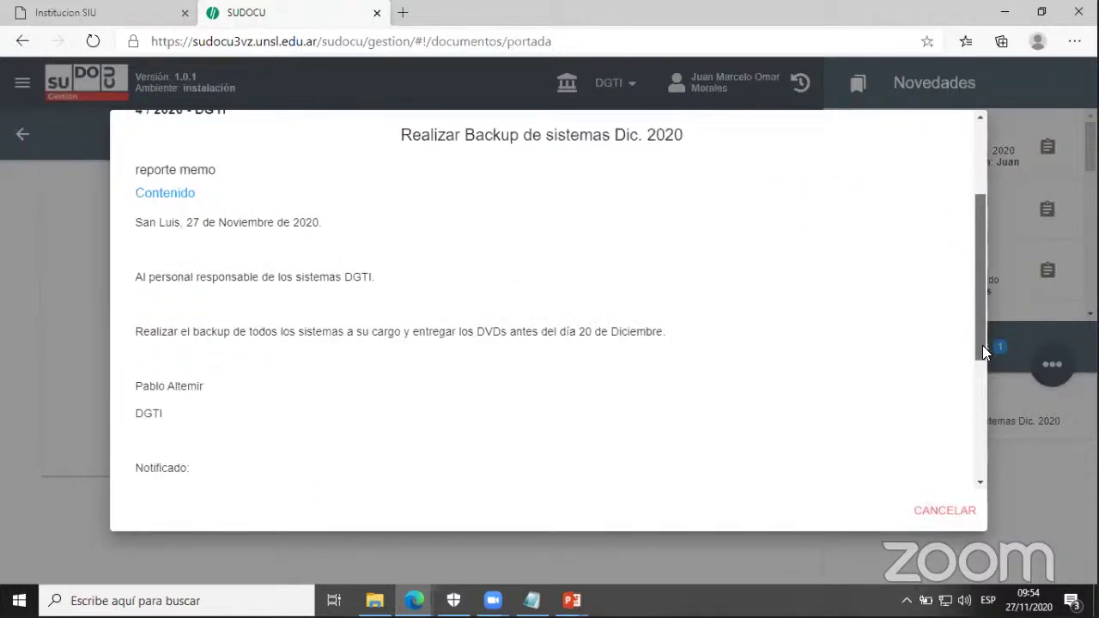
{"action": "scroll", "coordinate": [982, 345], "scroll_direction": "up", "scroll_amount": 1}
{"action": "scroll", "coordinate": [977, 326], "scroll_direction": "down", "scroll_amount": 3}
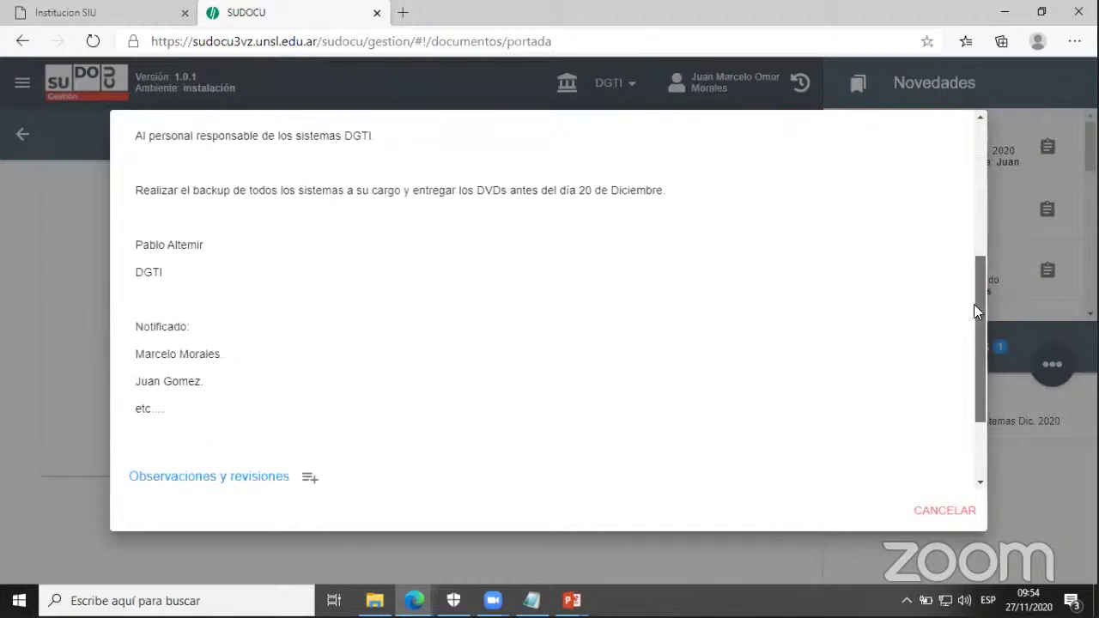
{"action": "scroll", "coordinate": [927, 477], "scroll_direction": "up", "scroll_amount": 5}
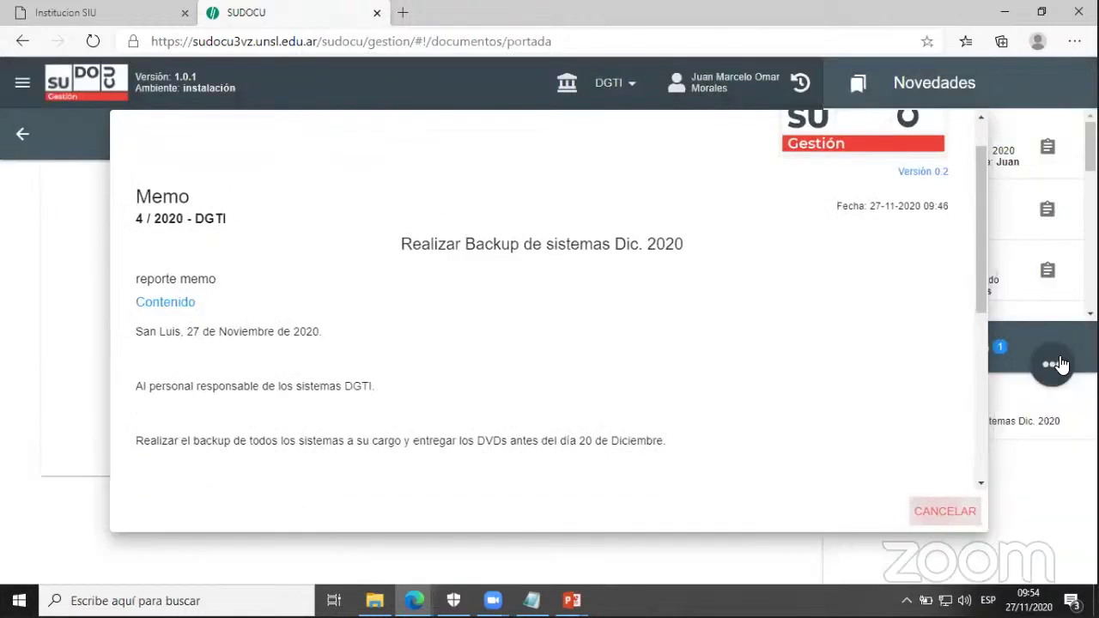
{"action": "left_click", "coordinate": [1056, 415]}
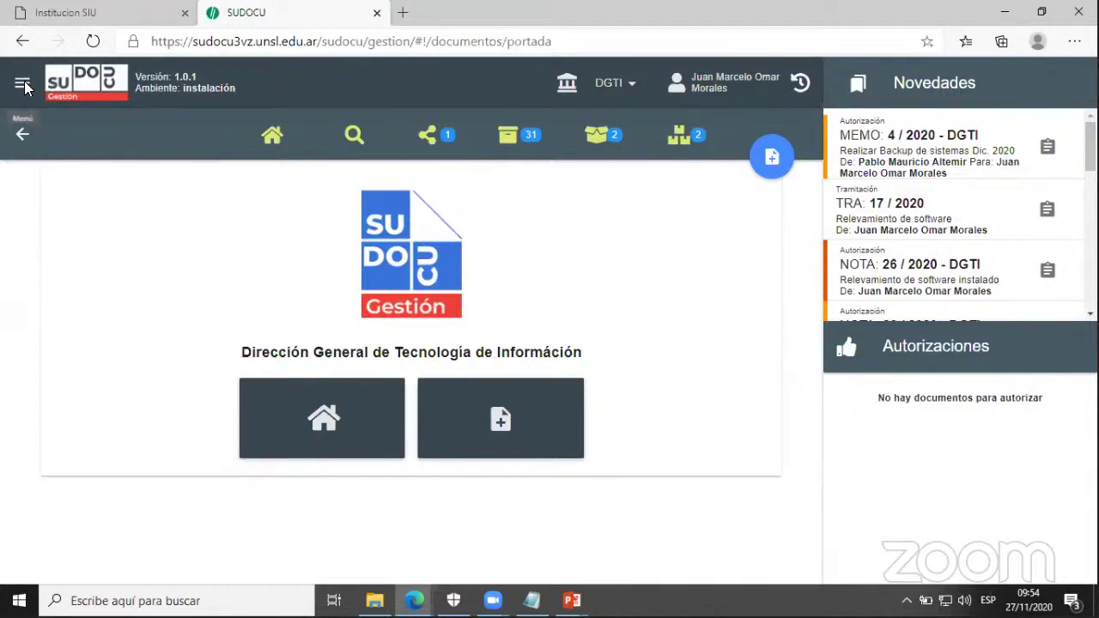
- Log out and sign in to SUDOCU with another user's username and password
{"action": "left_click", "coordinate": [23, 86]}
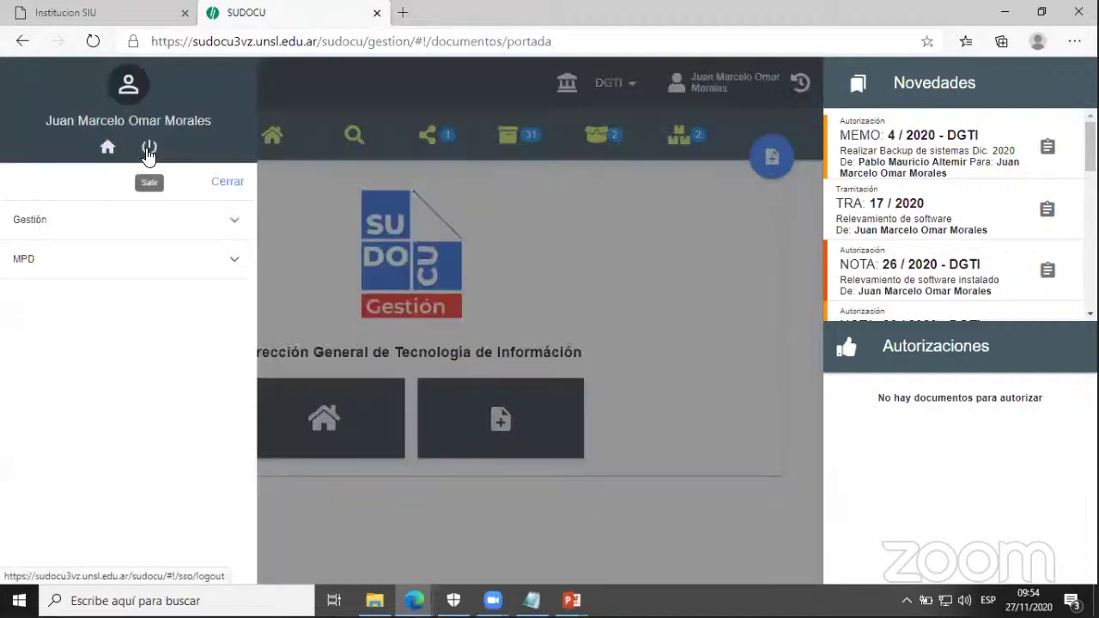
{"action": "left_click", "coordinate": [148, 151]}
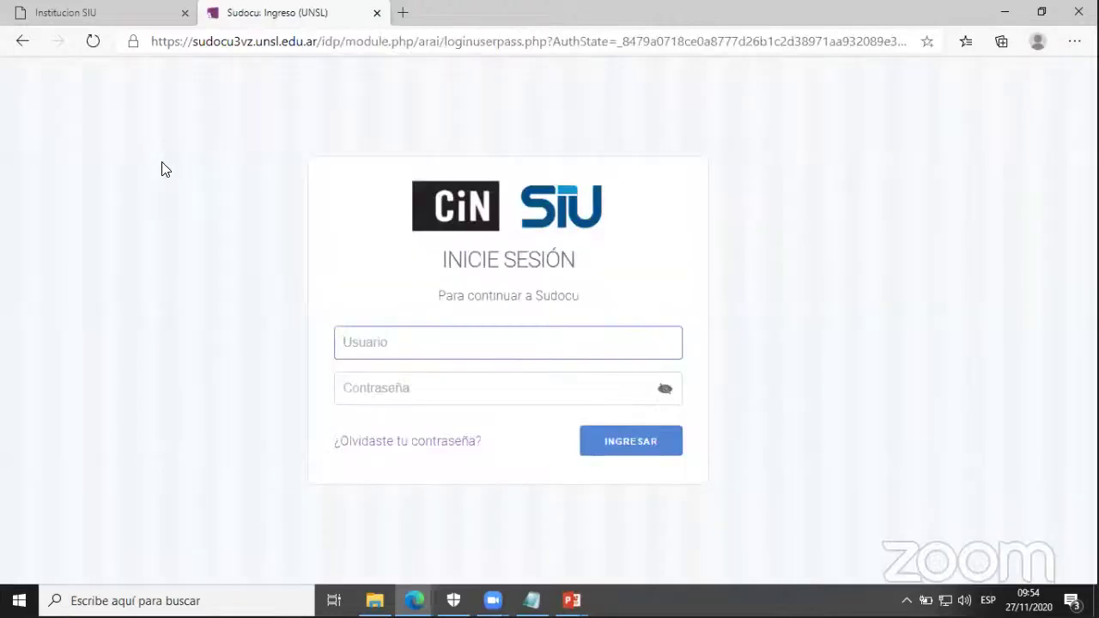
{"action": "left_click", "coordinate": [399, 391]}
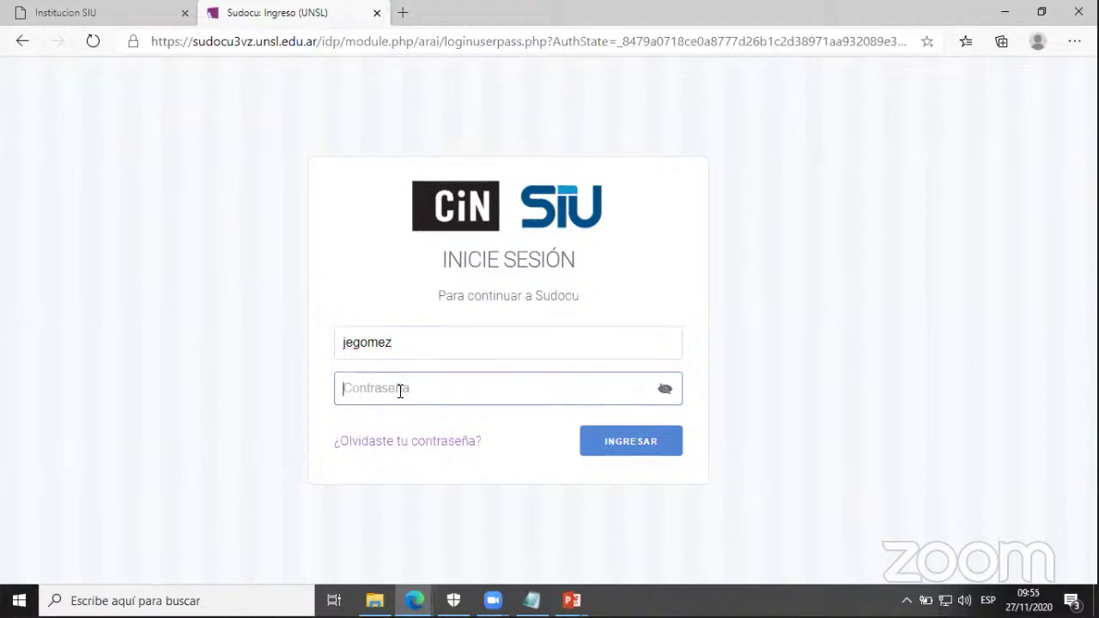
{"action": "type", "text": "******"}
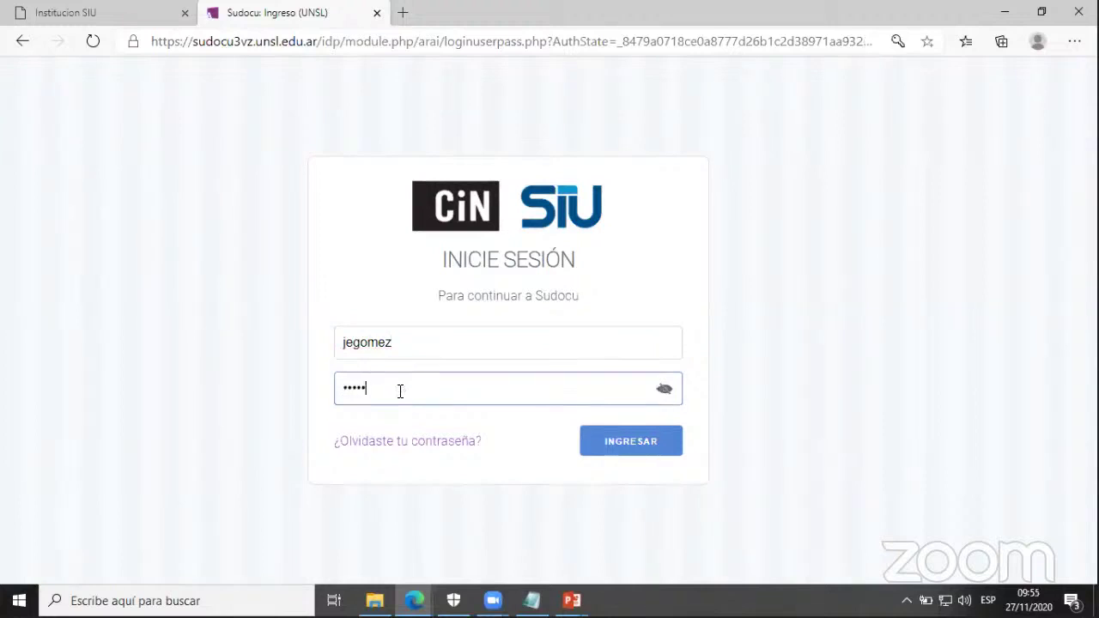
{"action": "type", "text": "***"}
{"action": "left_click", "coordinate": [598, 446]}
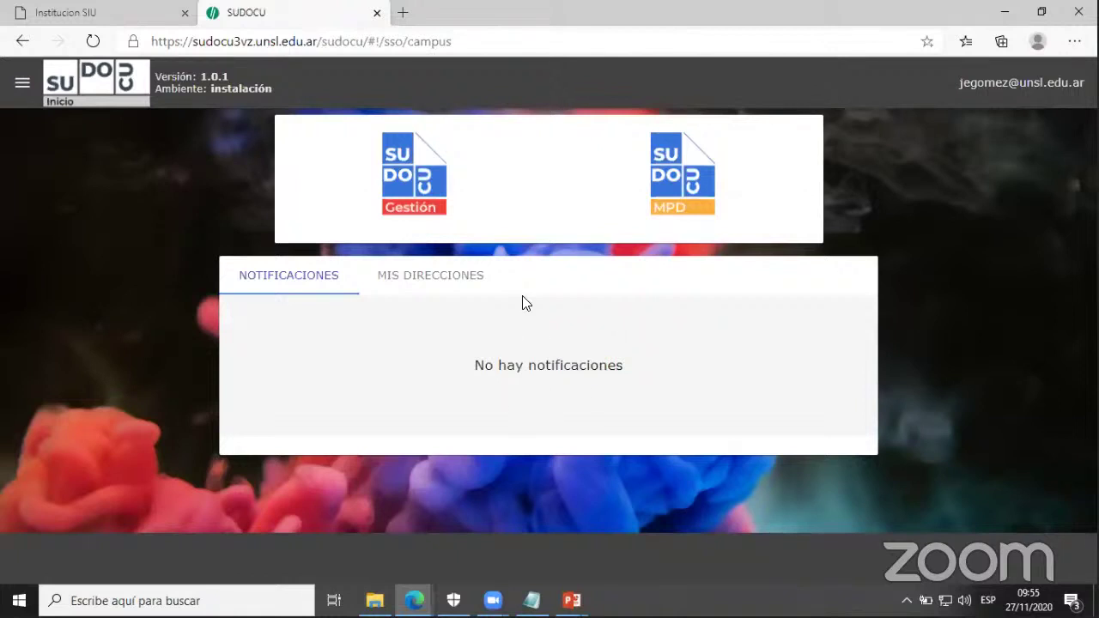
- In Gestión, preview memo 4/2020 - DGTI's contents and authorize it as the second user
{"action": "left_click", "coordinate": [390, 168]}
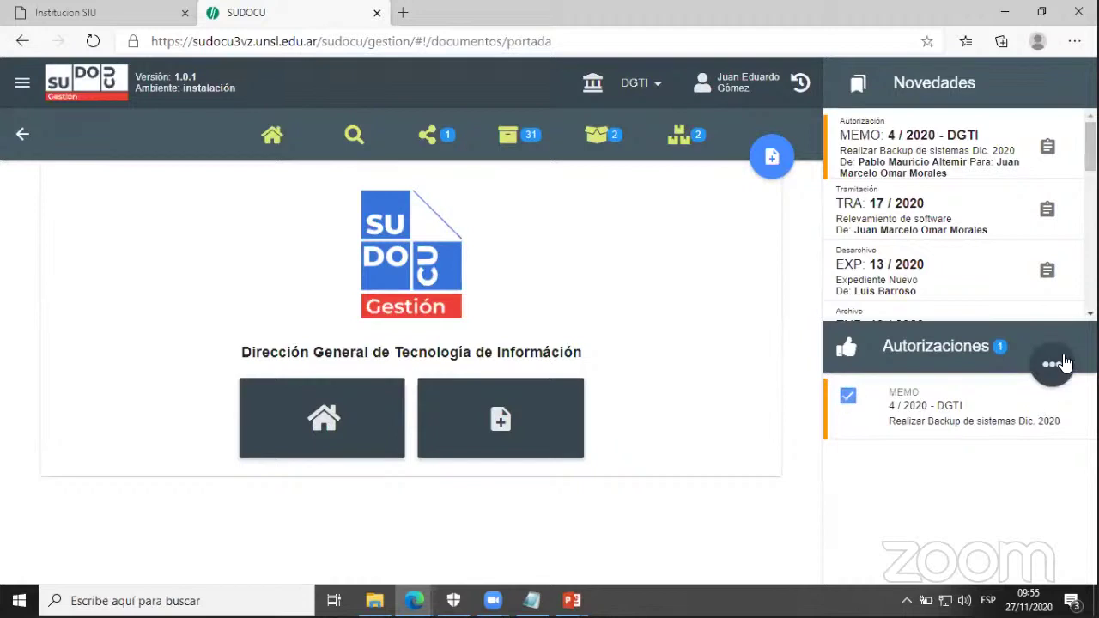
{"action": "left_click", "coordinate": [1053, 364]}
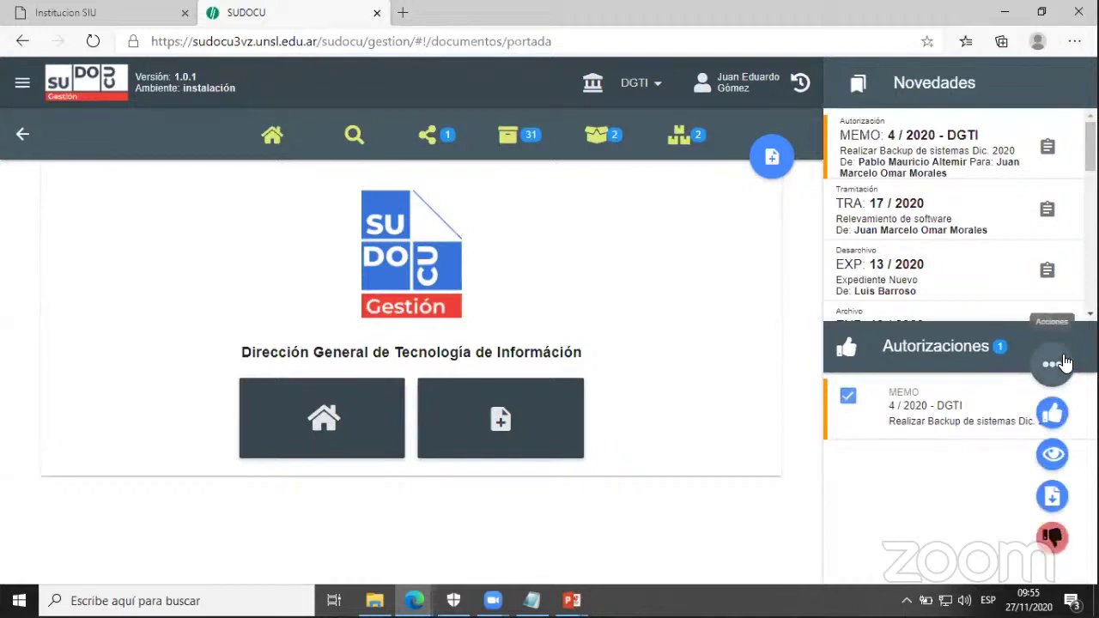
{"action": "left_click", "coordinate": [1054, 456]}
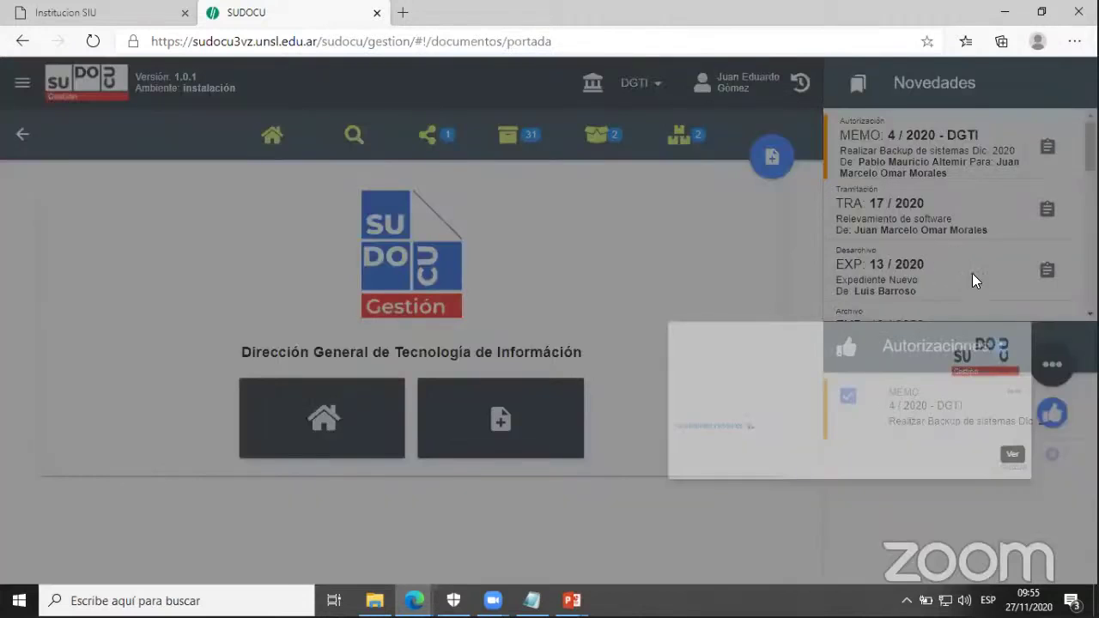
{"action": "scroll", "coordinate": [976, 281], "scroll_direction": "down", "scroll_amount": 3}
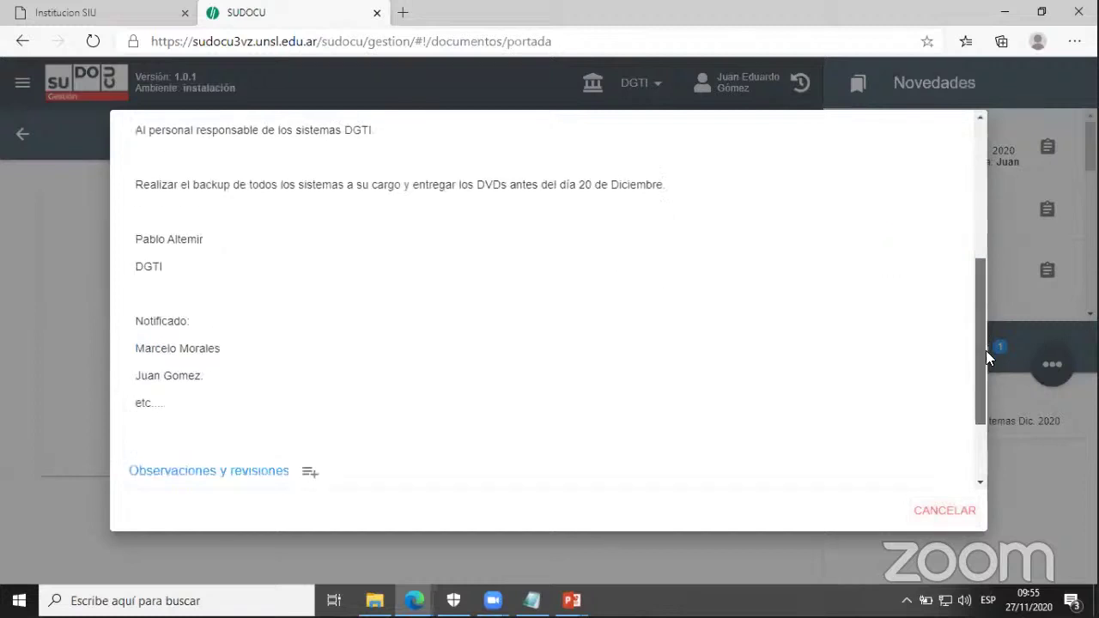
{"action": "scroll", "coordinate": [986, 350], "scroll_direction": "up", "scroll_amount": 2}
{"action": "scroll", "coordinate": [984, 366], "scroll_direction": "down", "scroll_amount": 1}
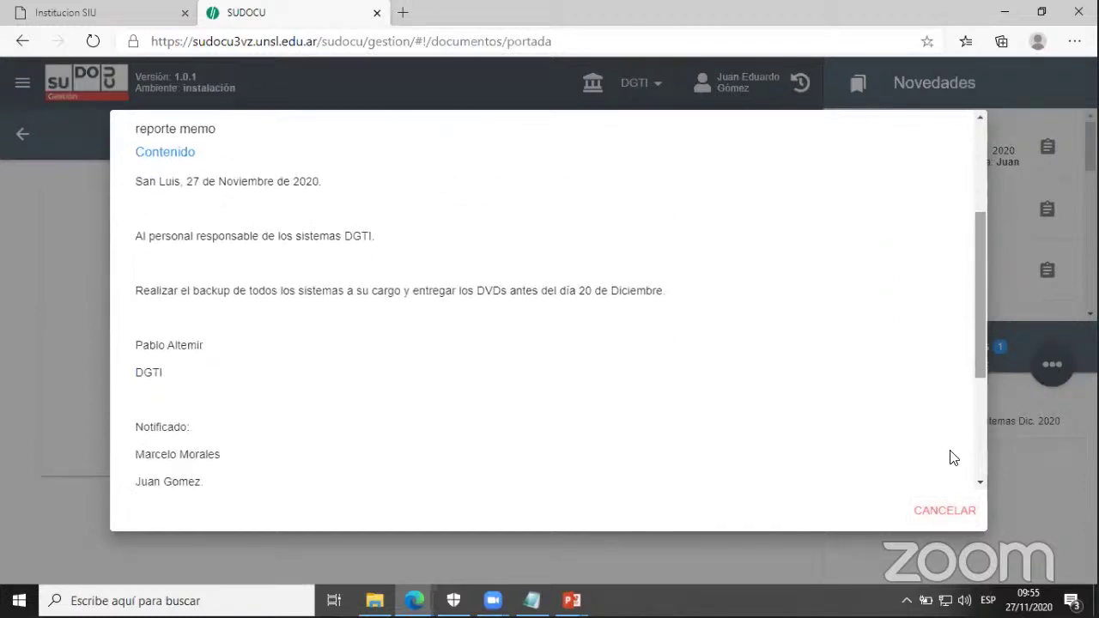
{"action": "left_click", "coordinate": [948, 510]}
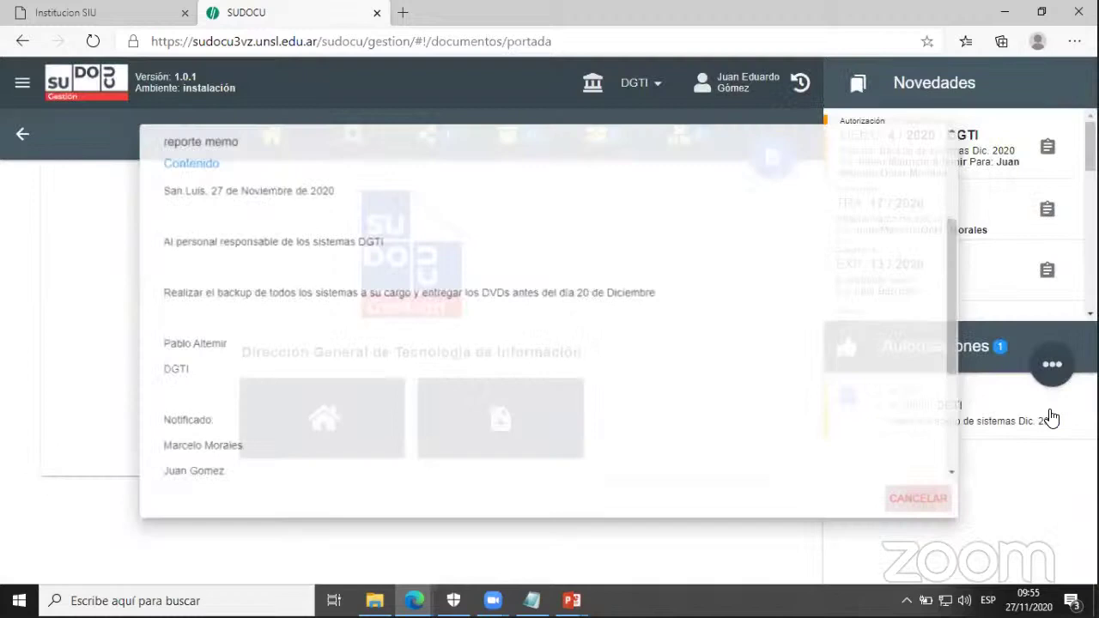
{"action": "mouse_move", "coordinate": [1052, 368]}
{"action": "left_click", "coordinate": [1053, 413]}
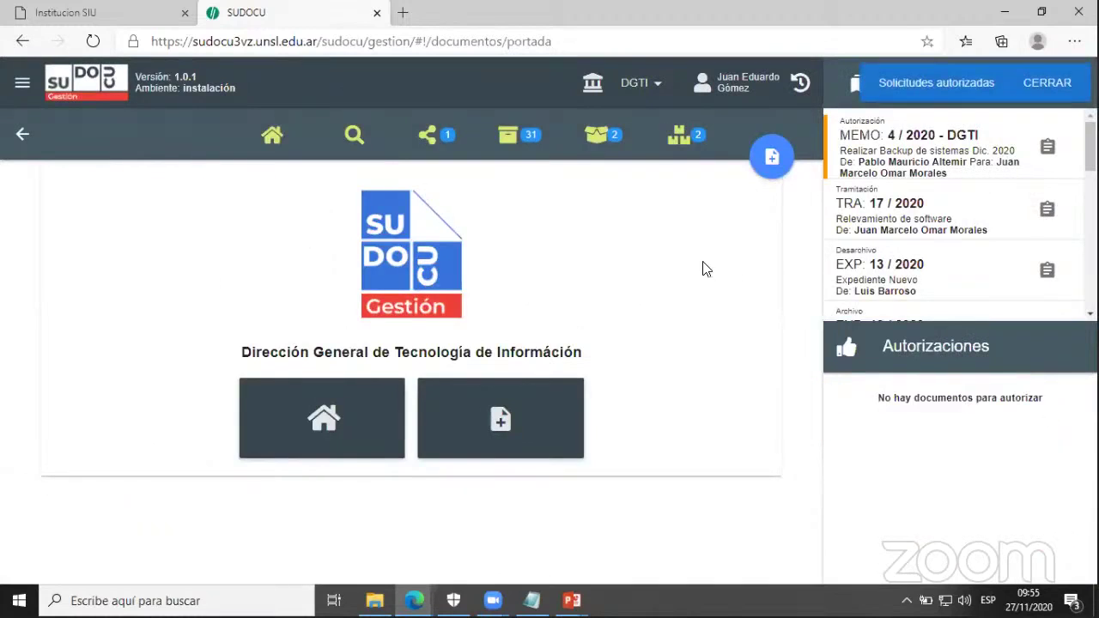
- Log the second user out through the side menu's Salir option
{"action": "left_click", "coordinate": [24, 84]}
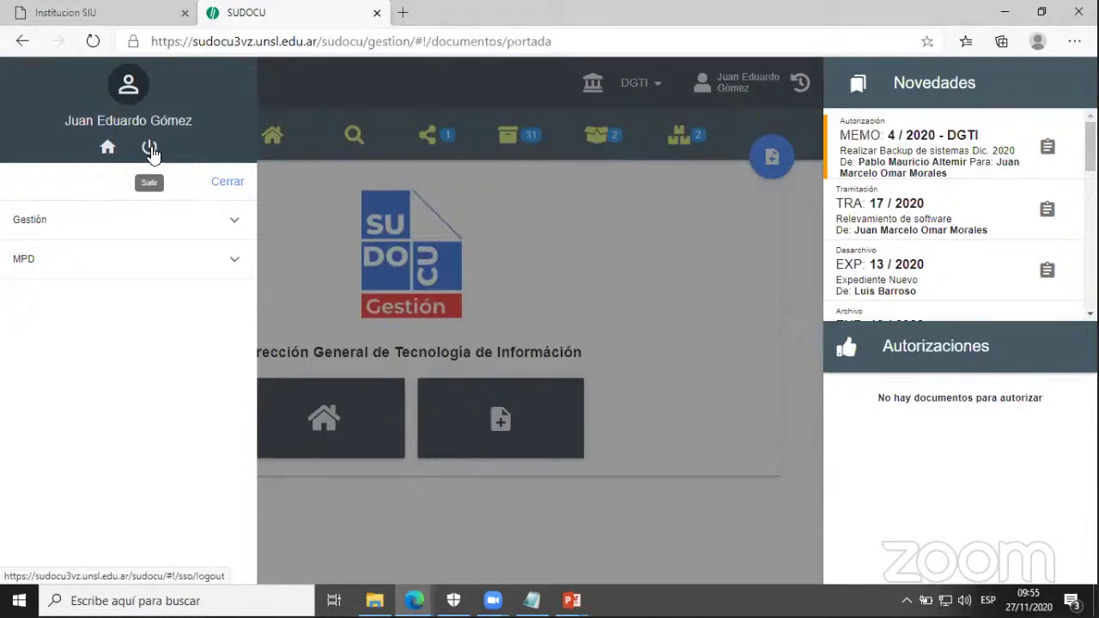
{"action": "left_click", "coordinate": [150, 151]}
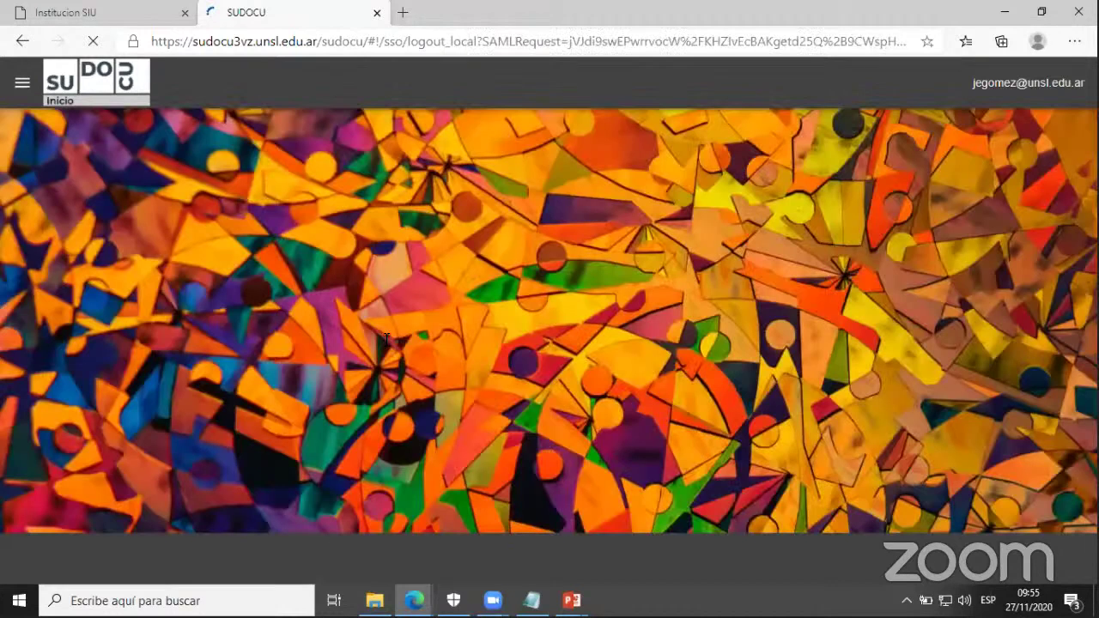
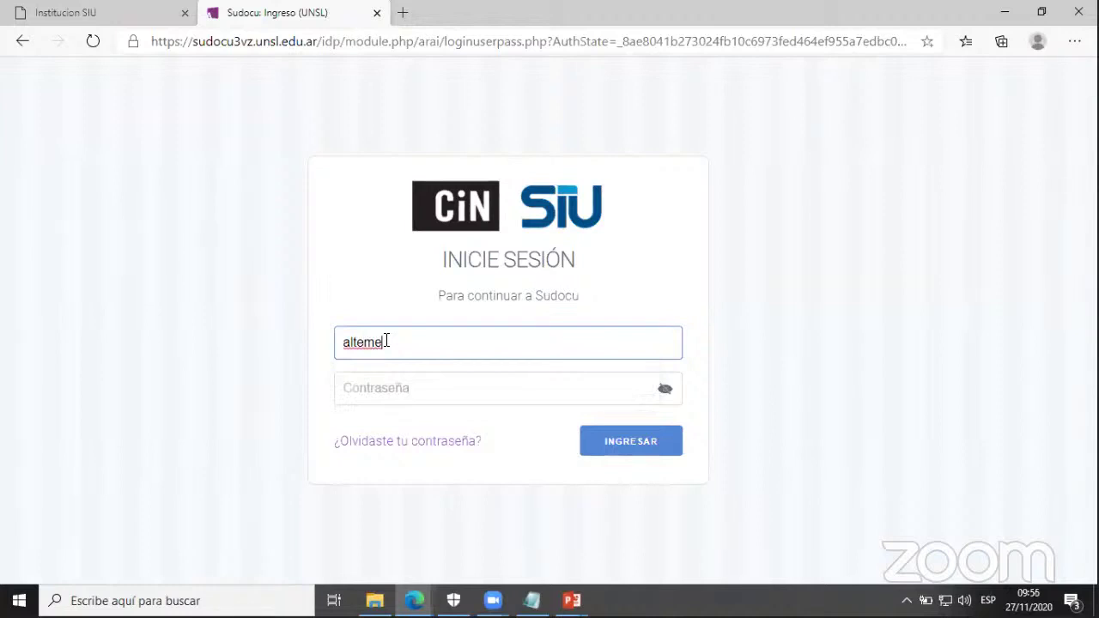
- Log in on the SIU page with the third user's username and password
{"action": "key", "text": "Tab"}
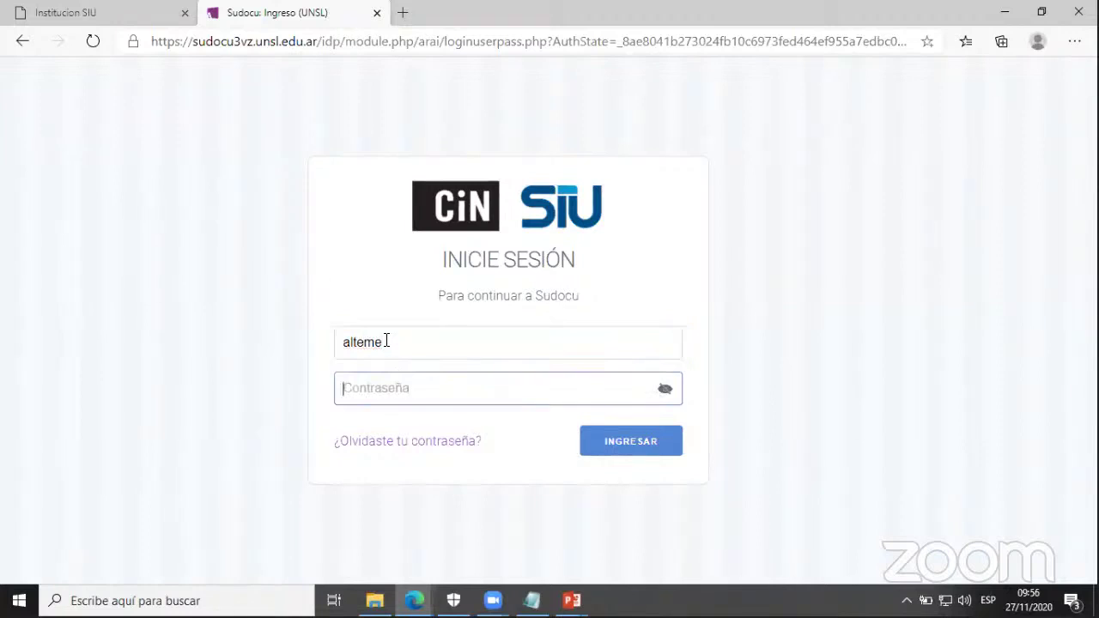
{"action": "type", "text": "***"}
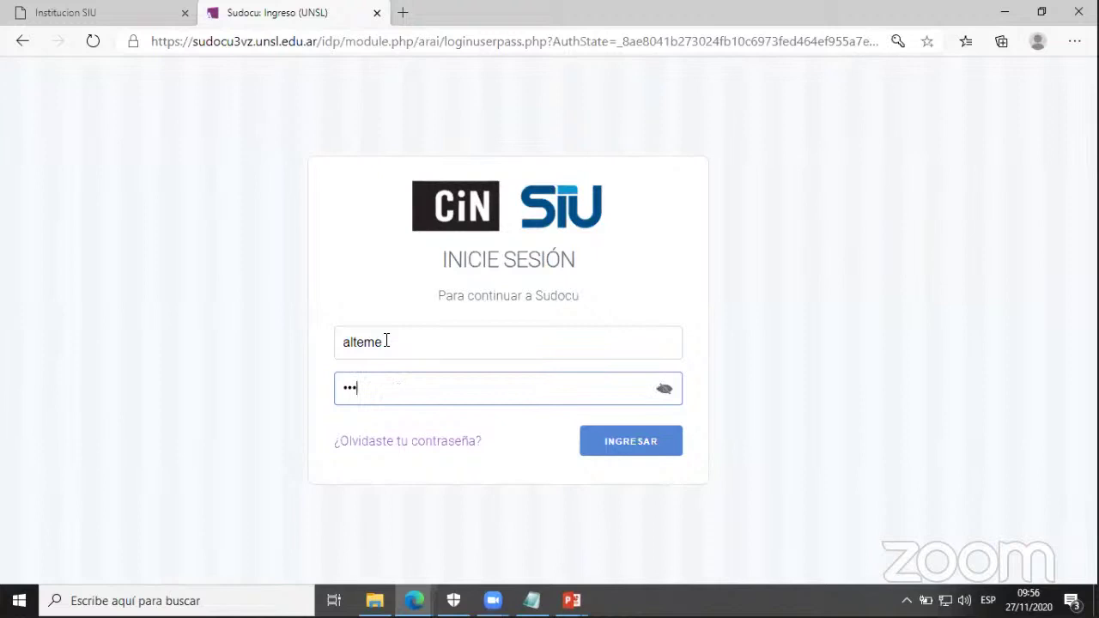
{"action": "type", "text": "********"}
{"action": "left_click", "coordinate": [600, 451]}
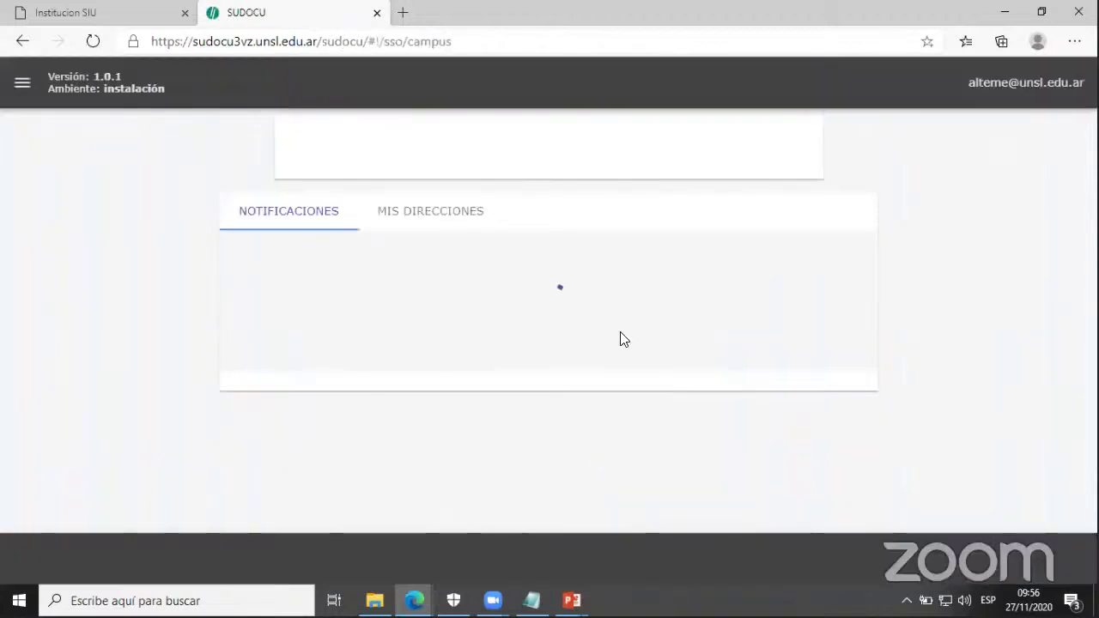
- In Gestión, authorize memo 4/2020 - DGTI as the third user, then open the document listing
{"action": "left_click", "coordinate": [414, 188]}
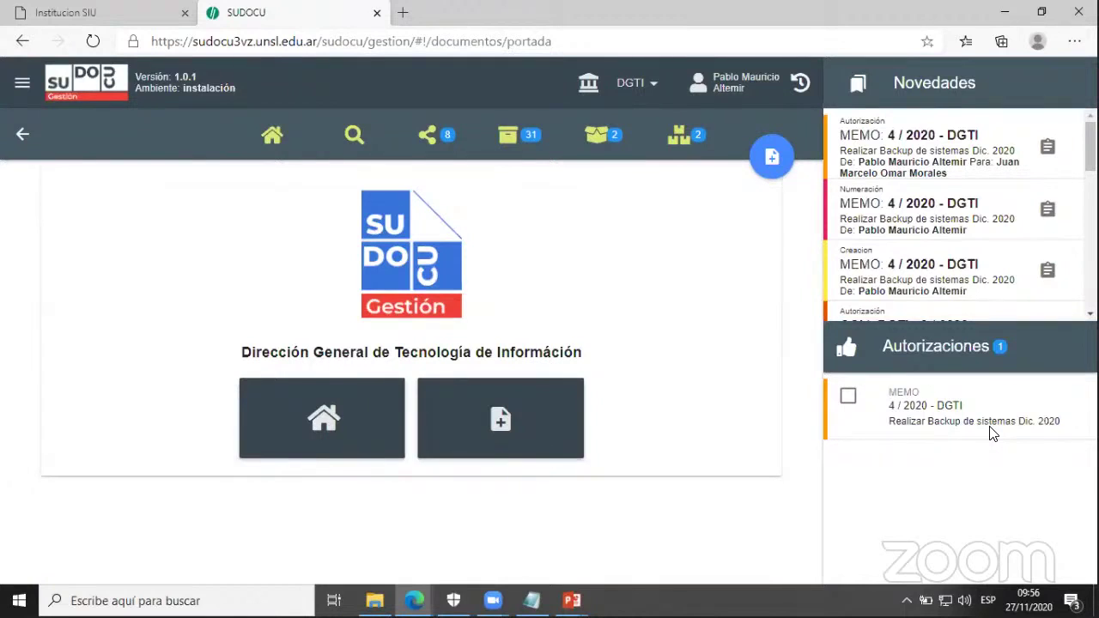
{"action": "left_click", "coordinate": [848, 398]}
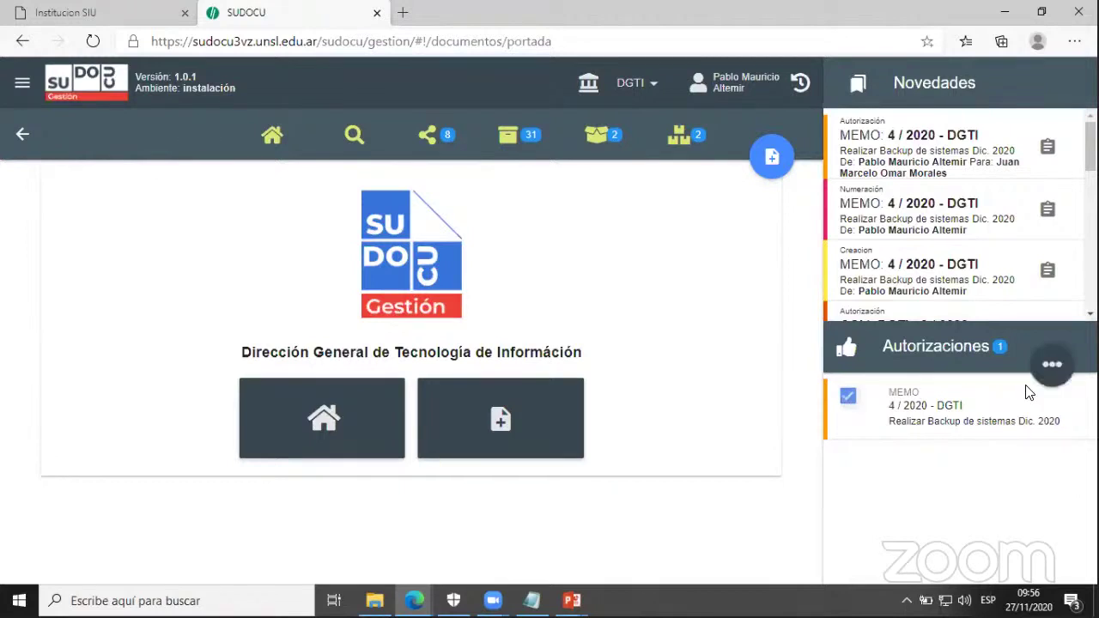
{"action": "mouse_move", "coordinate": [1069, 375]}
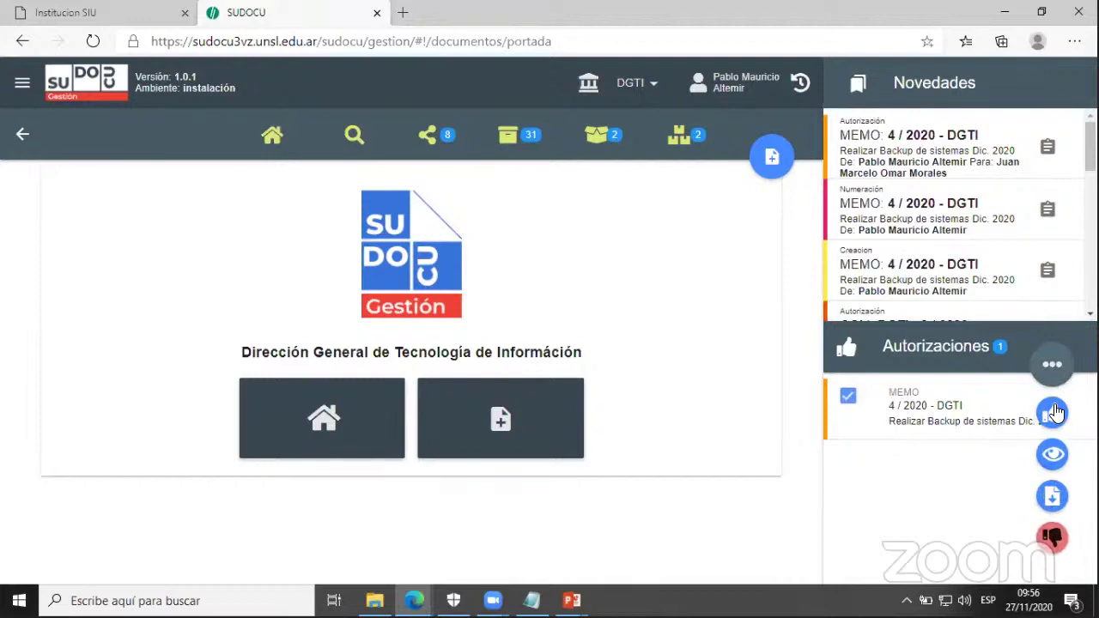
{"action": "left_click", "coordinate": [1053, 412]}
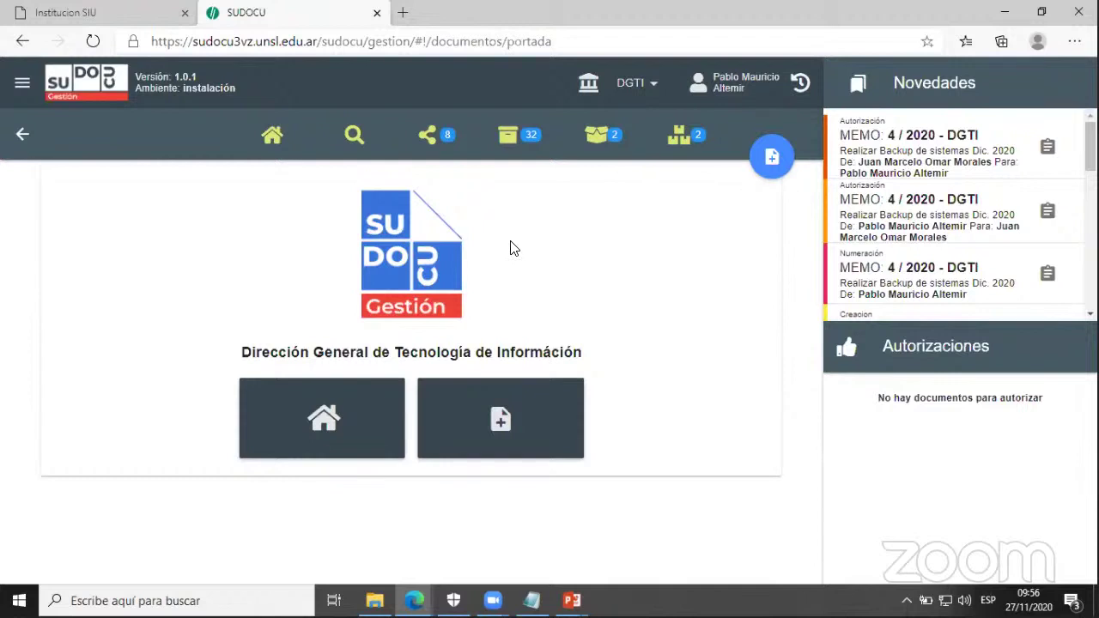
{"action": "left_click", "coordinate": [272, 144]}
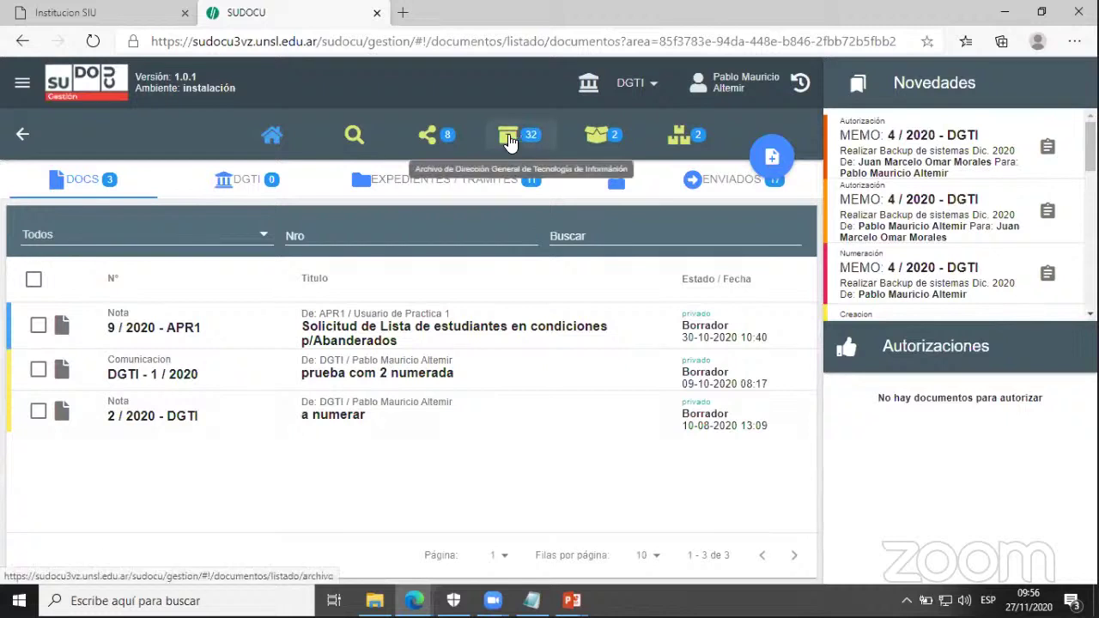
- Select memo 4/2020 in the area archive and share it with two colleagues found by name search
{"action": "left_click", "coordinate": [509, 140]}
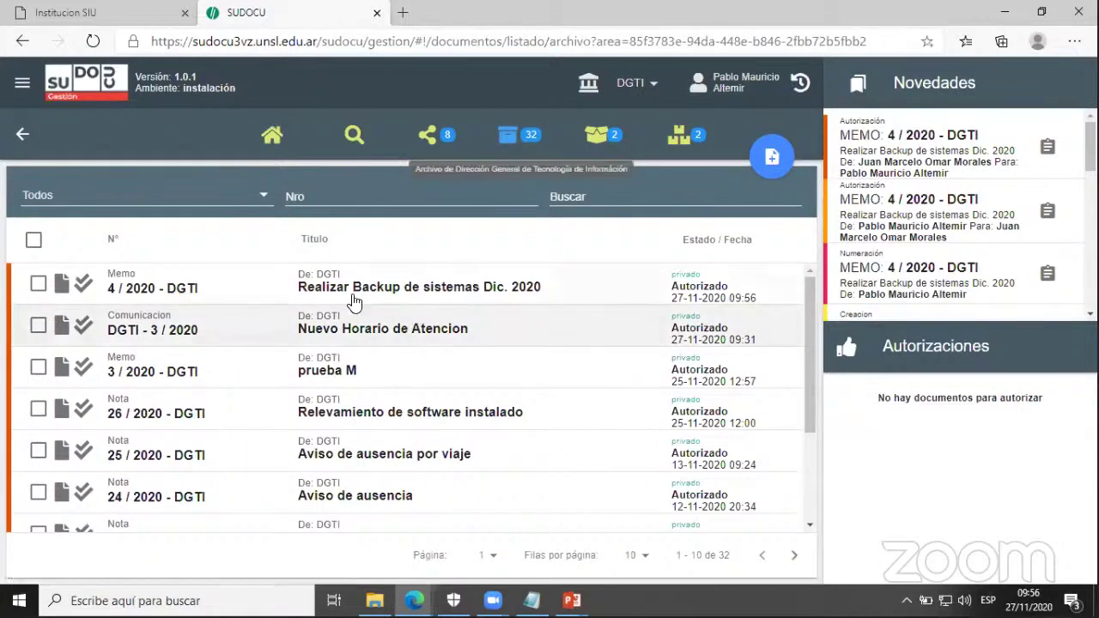
{"action": "left_click", "coordinate": [38, 283]}
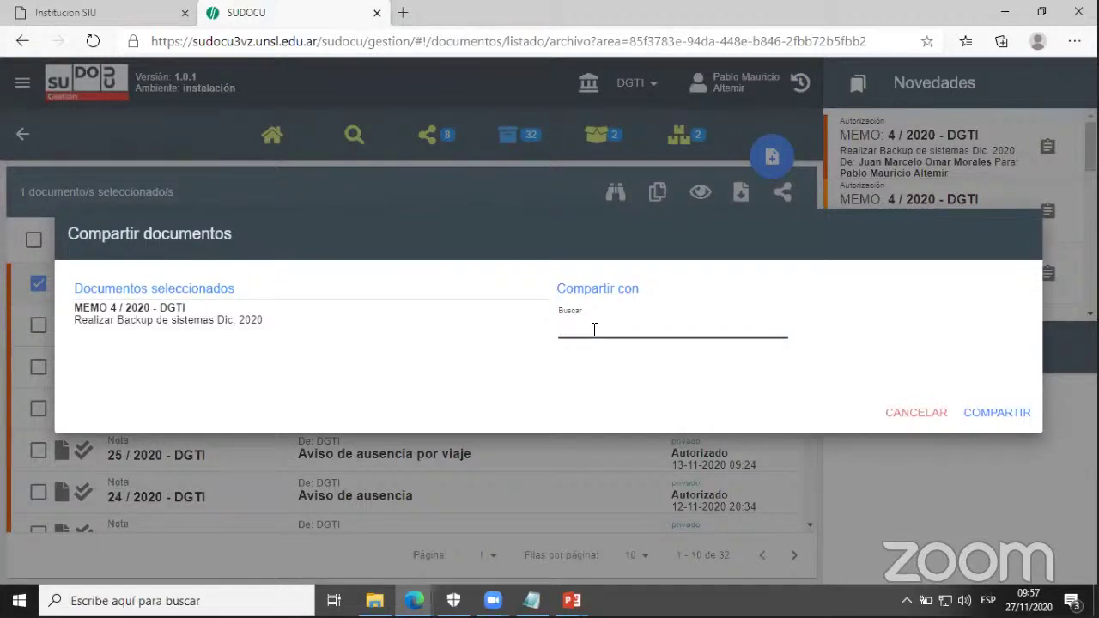
{"action": "type", "text": "Mora"}
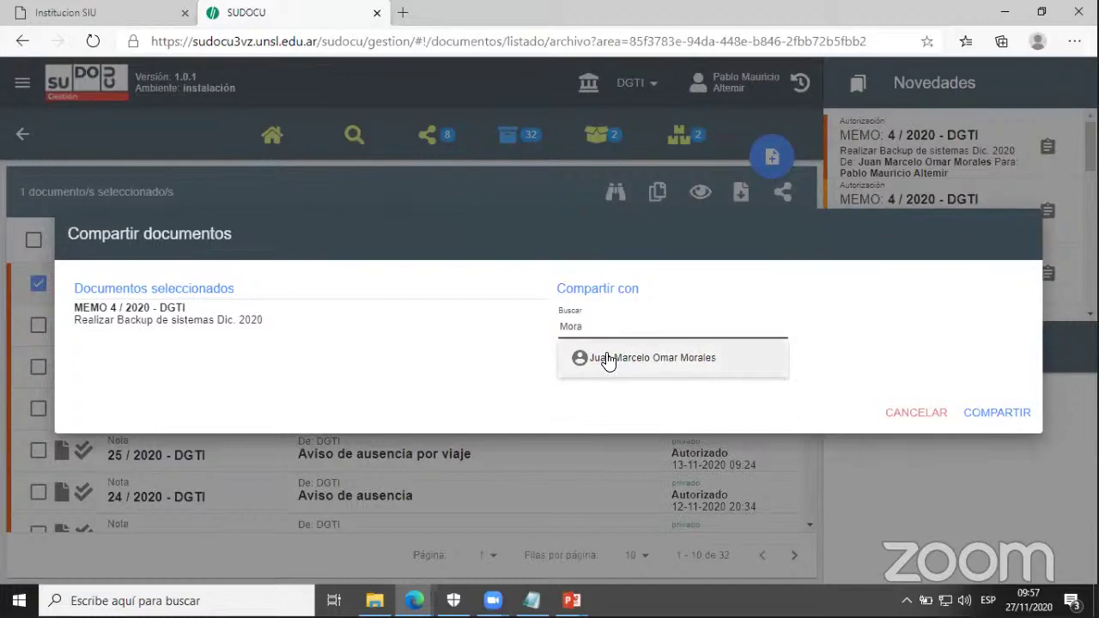
{"action": "left_click", "coordinate": [607, 359]}
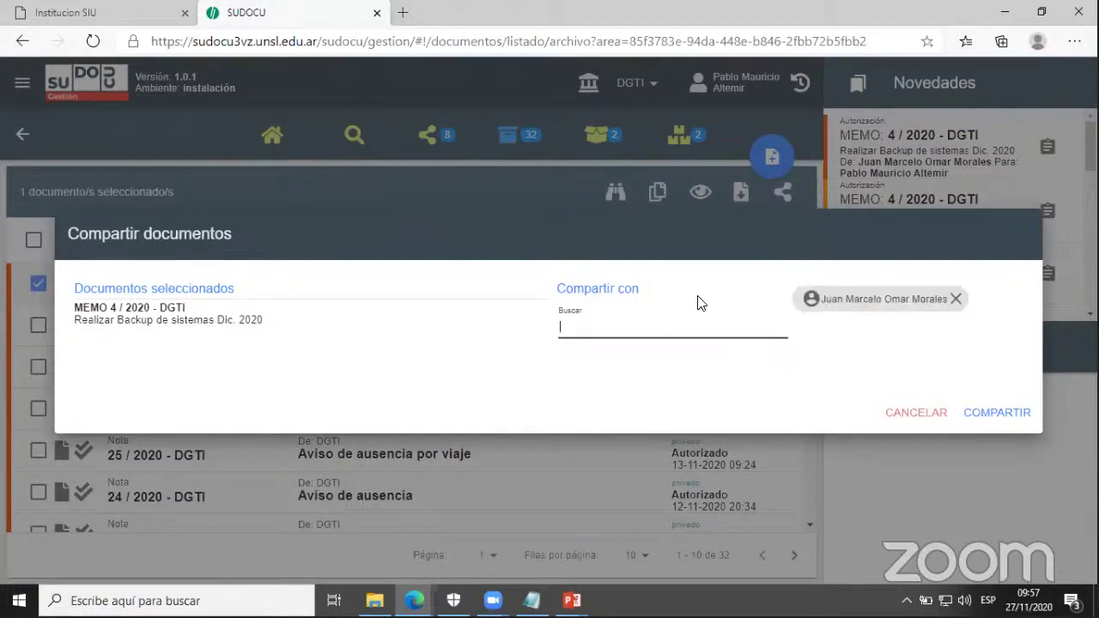
{"action": "type", "text": "gome"}
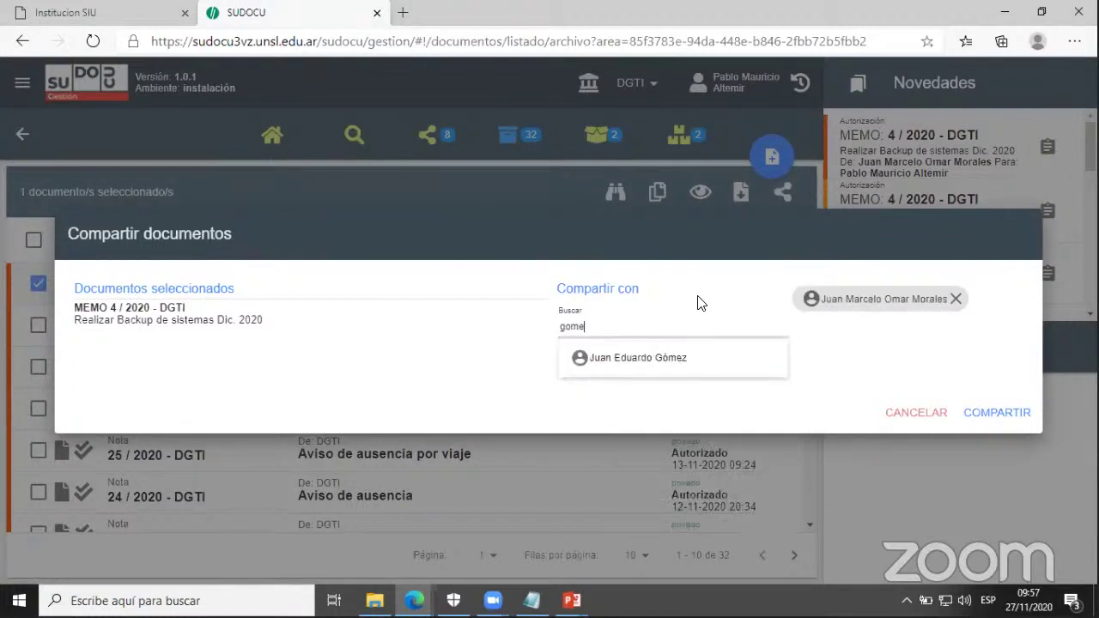
{"action": "left_click", "coordinate": [665, 366]}
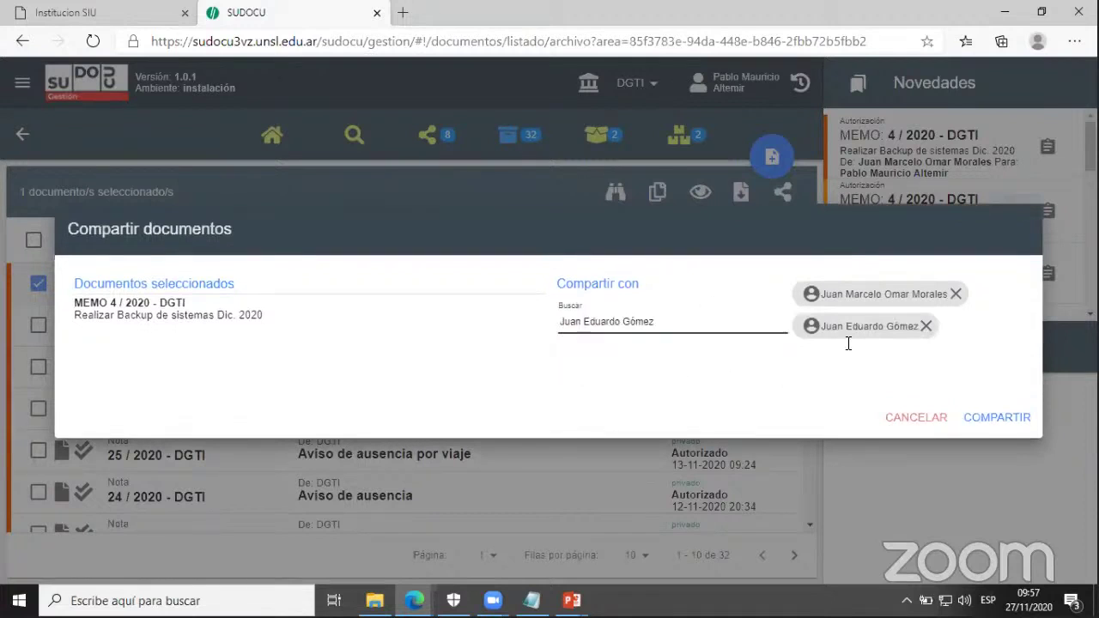
{"action": "left_click", "coordinate": [1009, 426]}
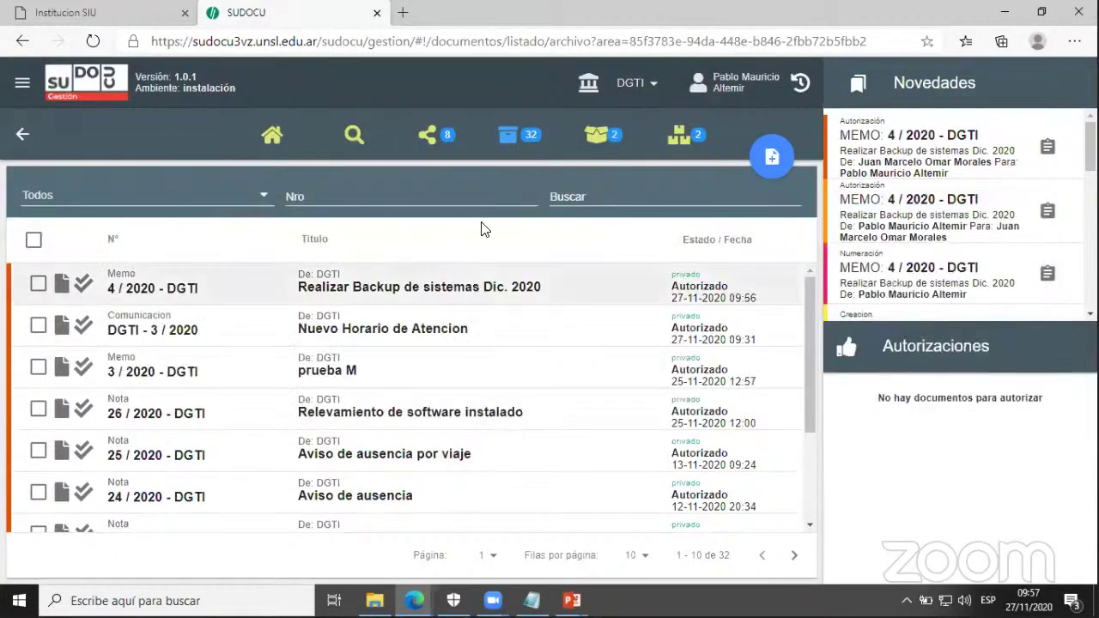
- Log out and sign in with a share recipient's username and password
{"action": "left_click", "coordinate": [22, 82]}
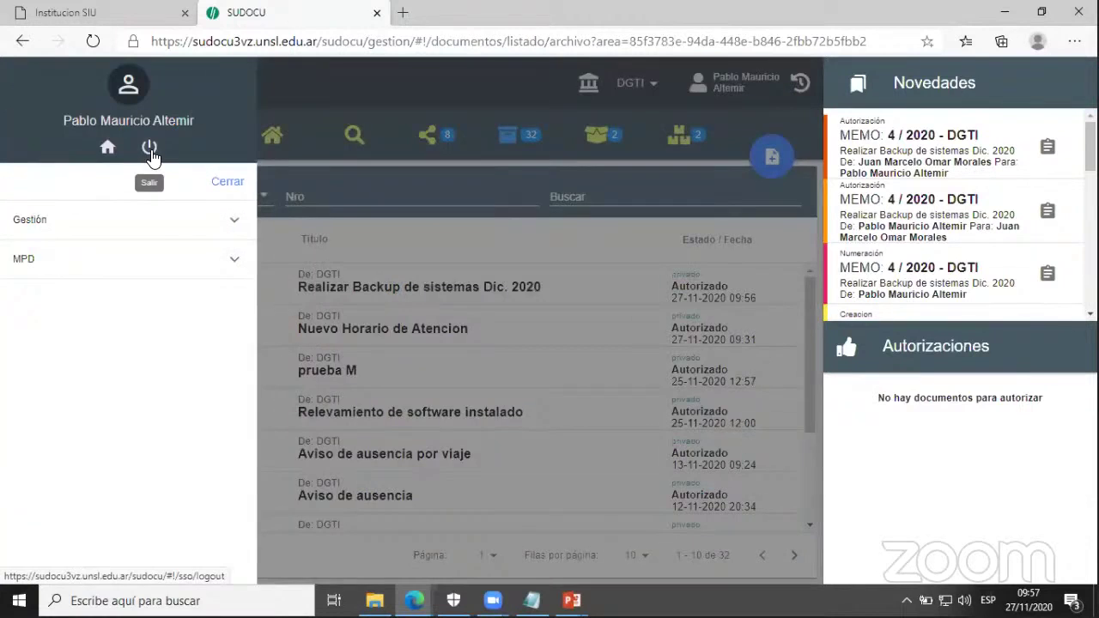
{"action": "left_click", "coordinate": [150, 151]}
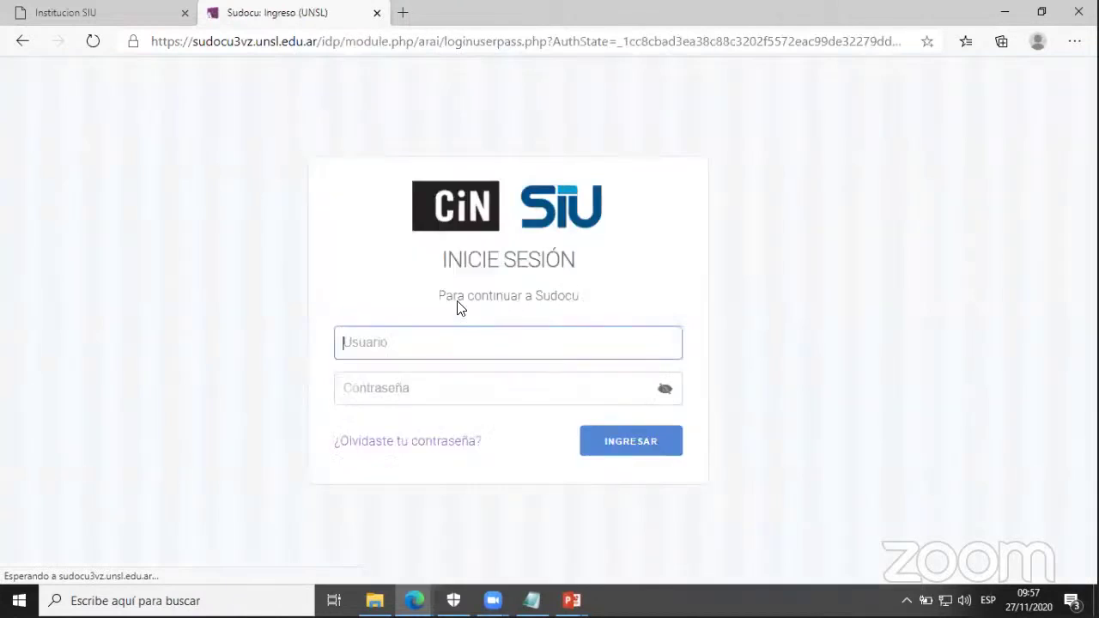
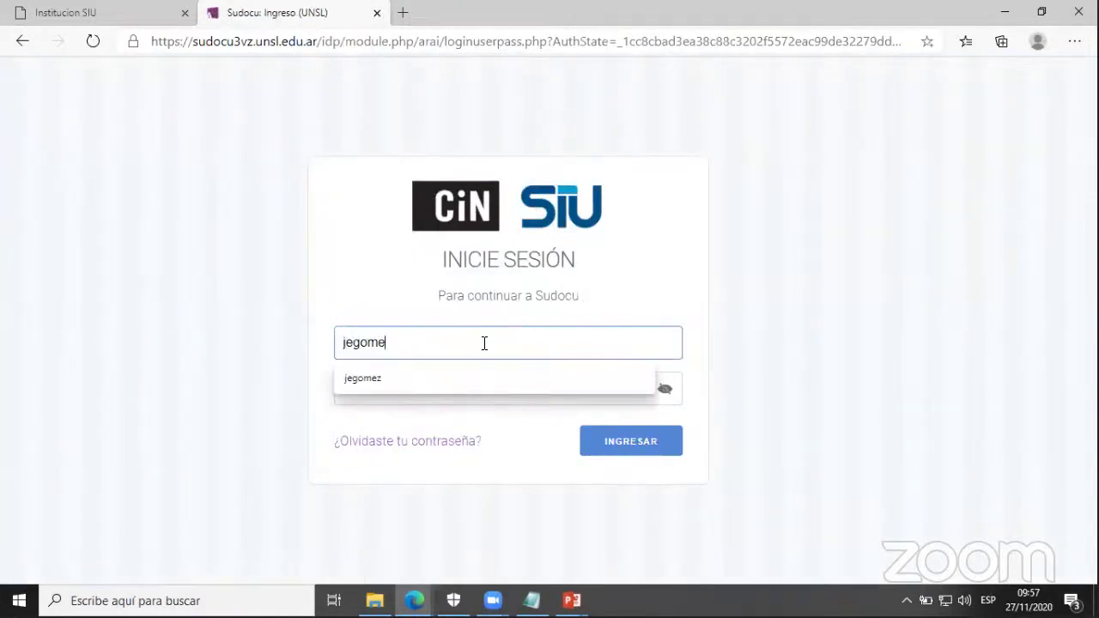
{"action": "key", "text": "Tab"}
{"action": "type", "text": "••"}
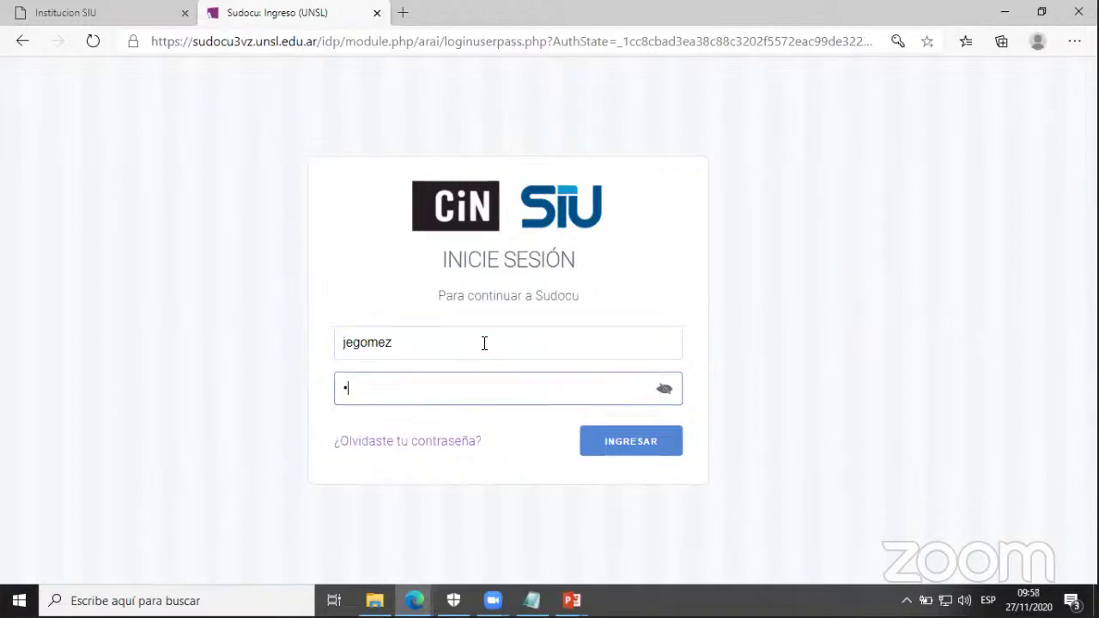
{"action": "type", "text": "•••••••••"}
{"action": "left_click", "coordinate": [607, 459]}
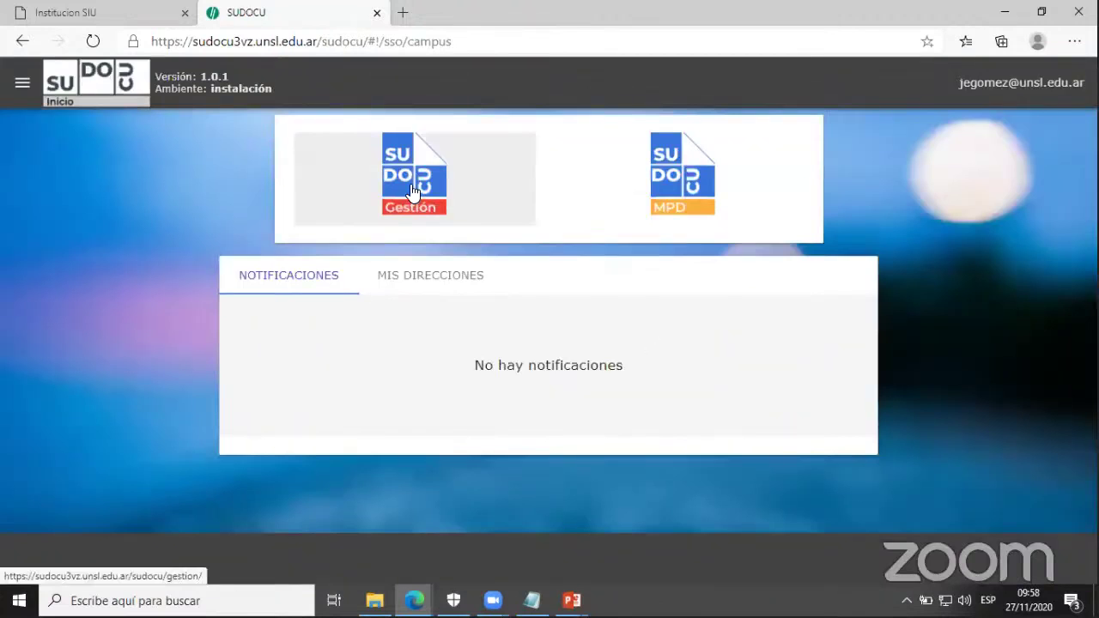
- Open the recipient's Compartidos list in Gestión to find memo 4/2020 - DGTI
{"action": "left_click", "coordinate": [412, 190]}
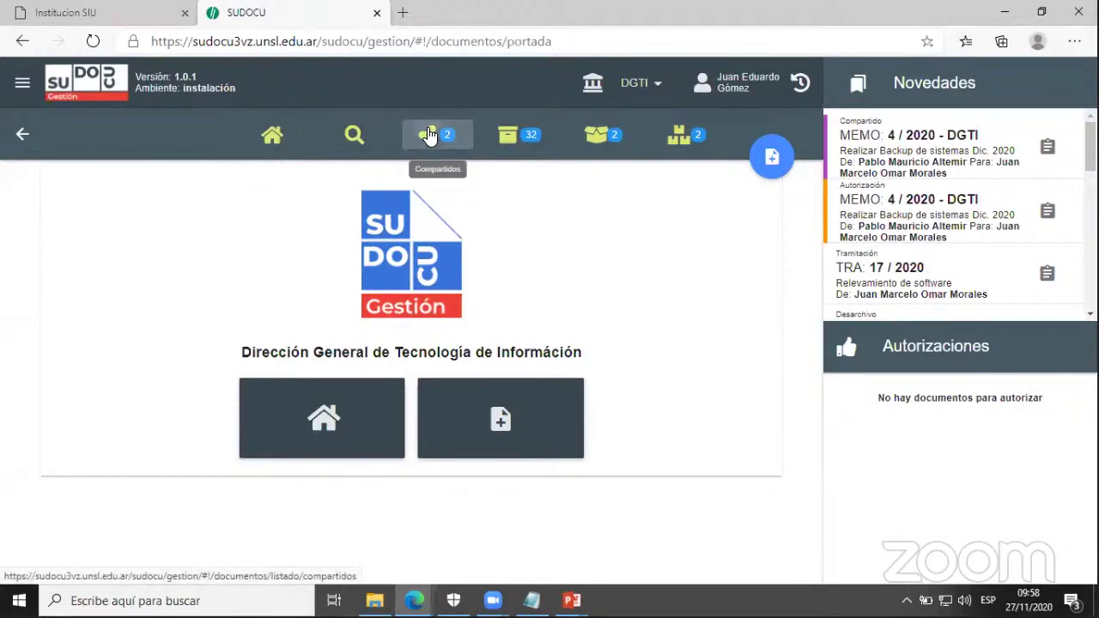
{"action": "left_click", "coordinate": [429, 136]}
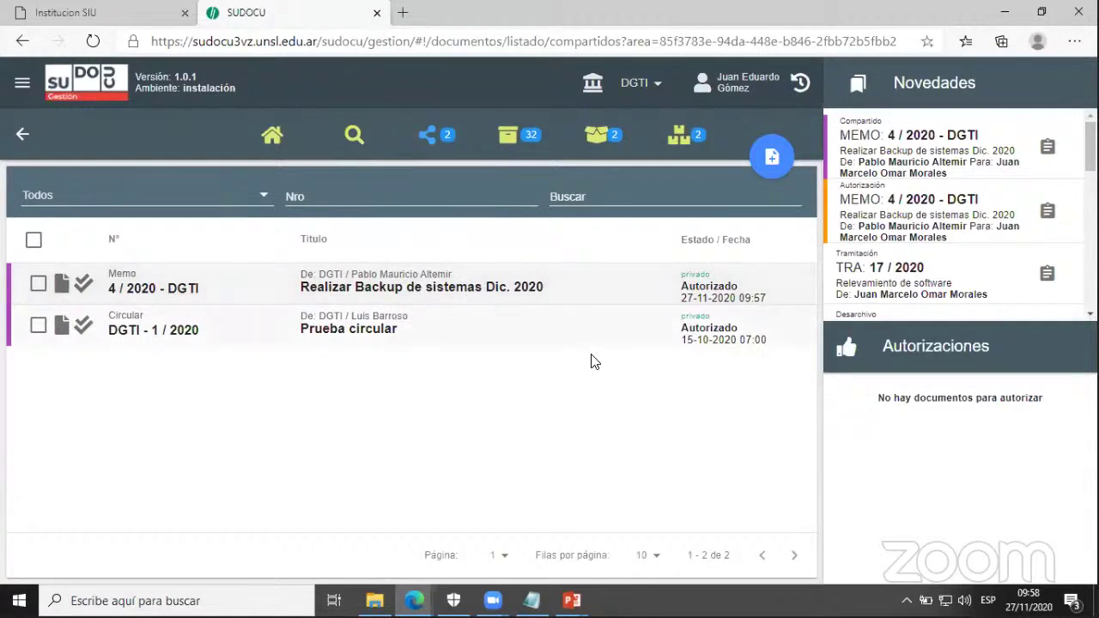
{"action": "left_click", "coordinate": [23, 83]}
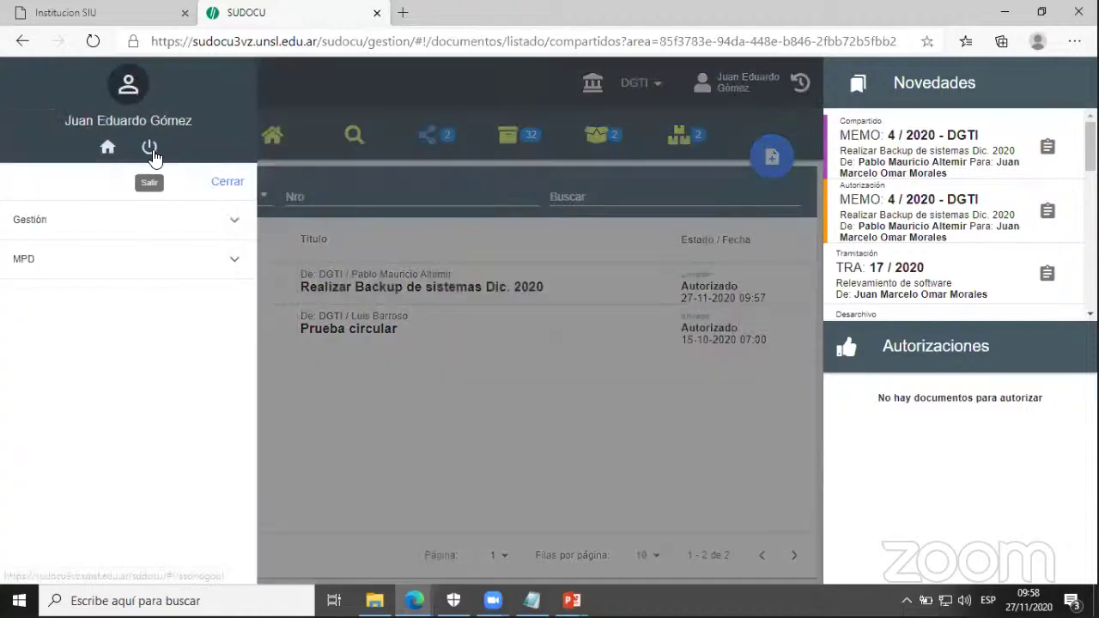
- Log out, sign back in with the memo author's username and password, and open Gestión
{"action": "left_click", "coordinate": [151, 151]}
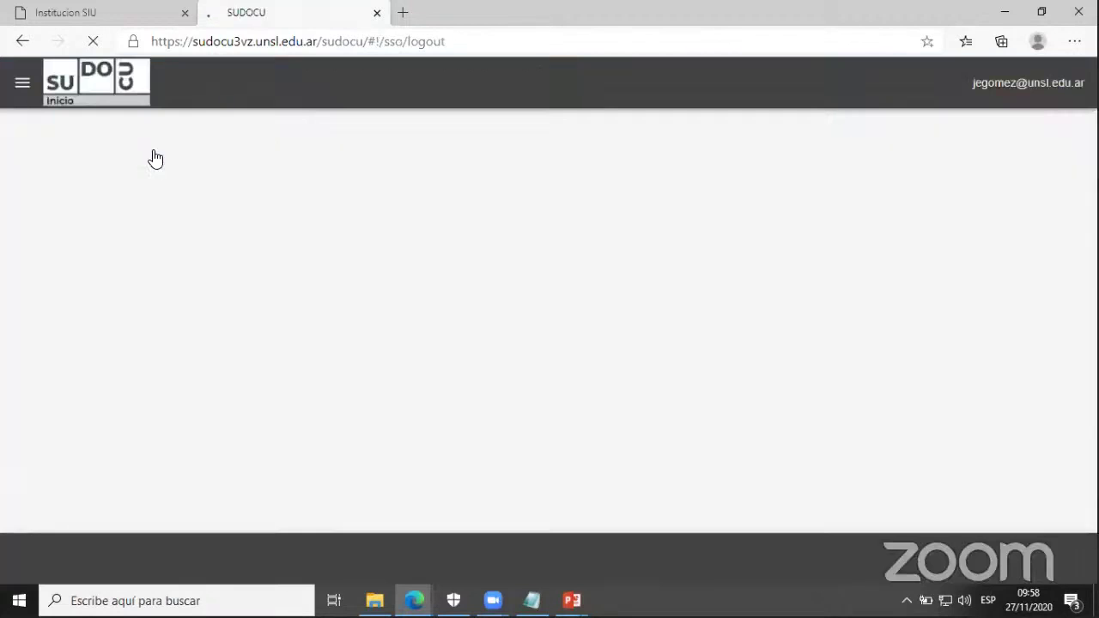
{"action": "type", "text": "teme"}
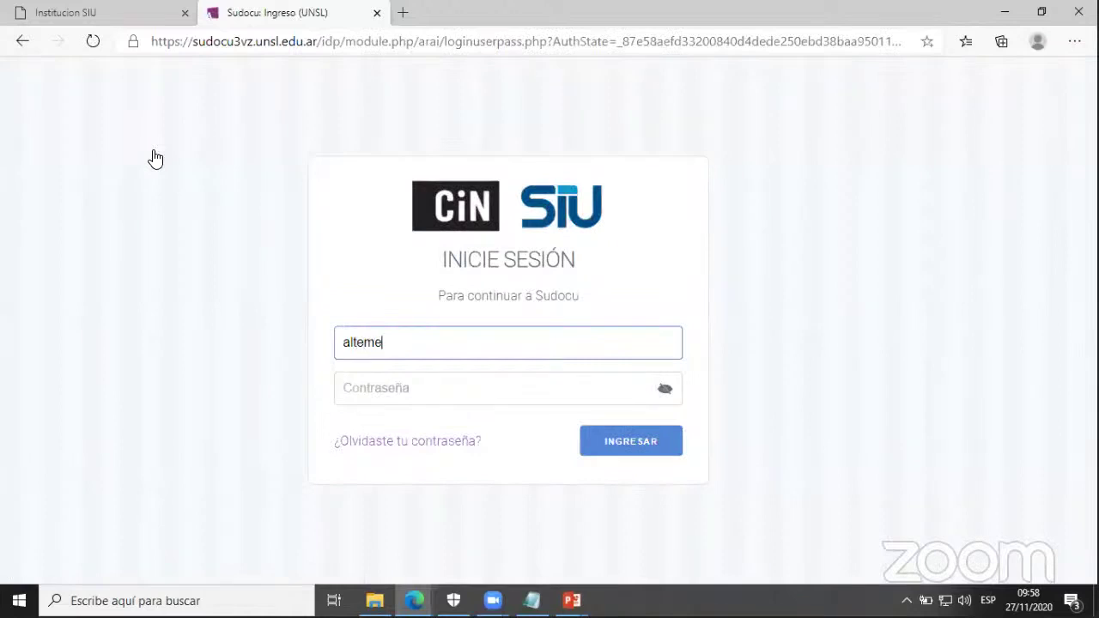
{"action": "key", "text": "Tab"}
{"action": "type", "text": "••"}
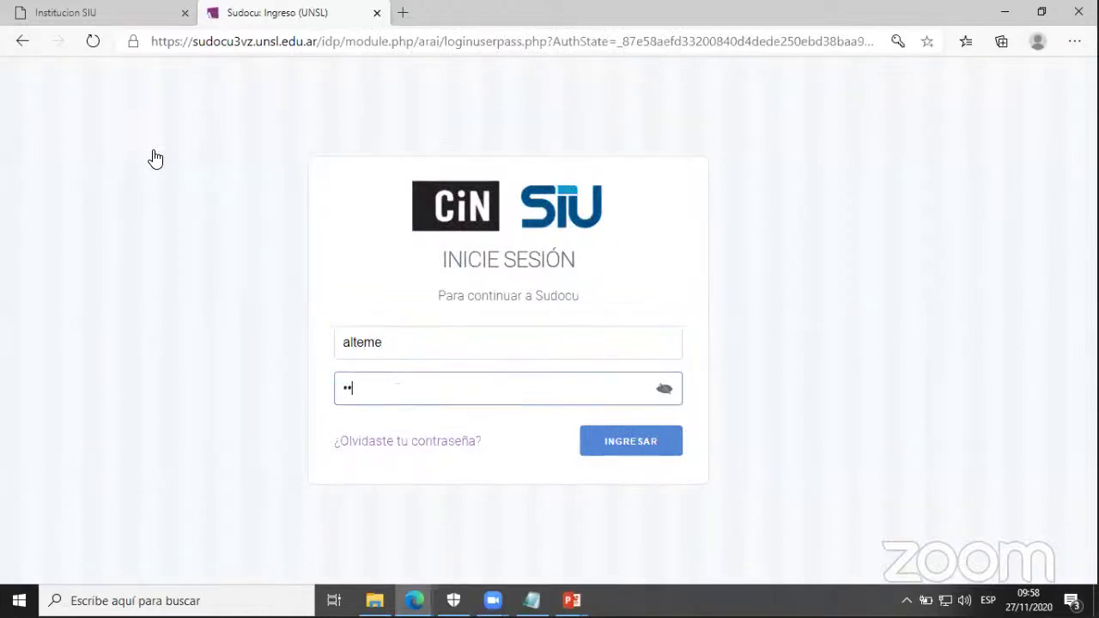
{"action": "type", "text": "•••••••••"}
{"action": "left_click", "coordinate": [635, 453]}
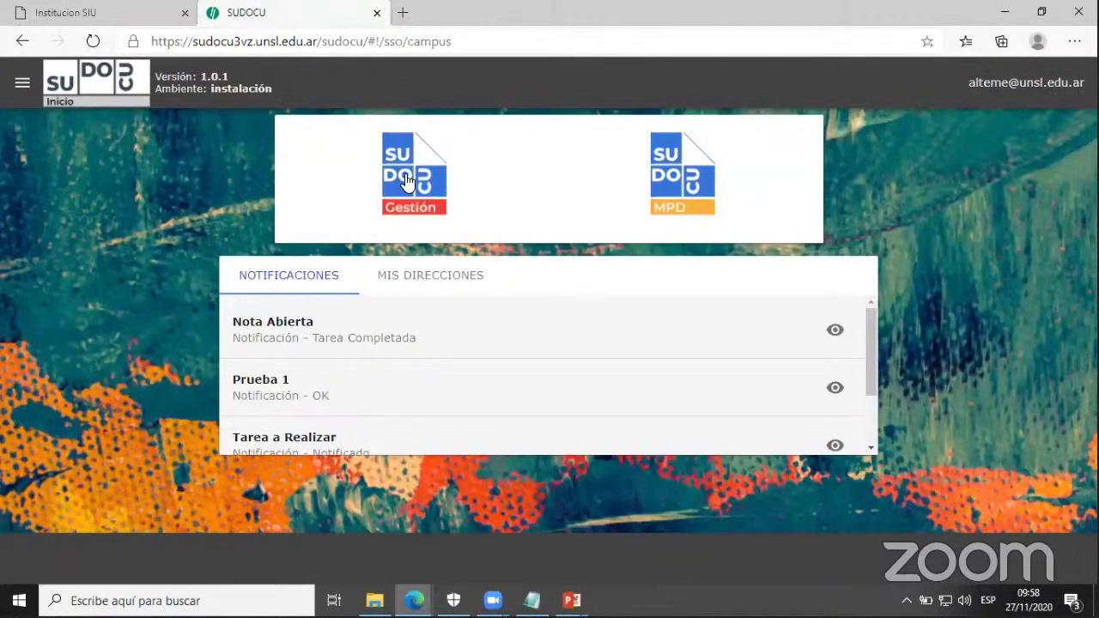
{"action": "left_click", "coordinate": [407, 181]}
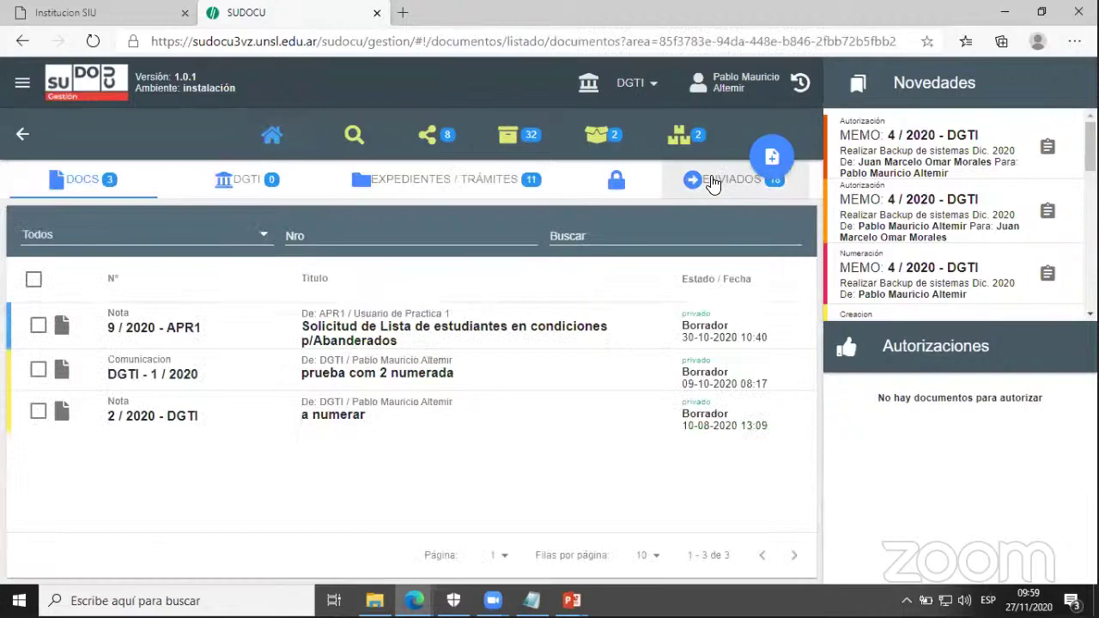
- Cancel sending memo 4/2020 from the ENVIADOS list, then view it in Archivo Área
{"action": "left_click", "coordinate": [713, 185]}
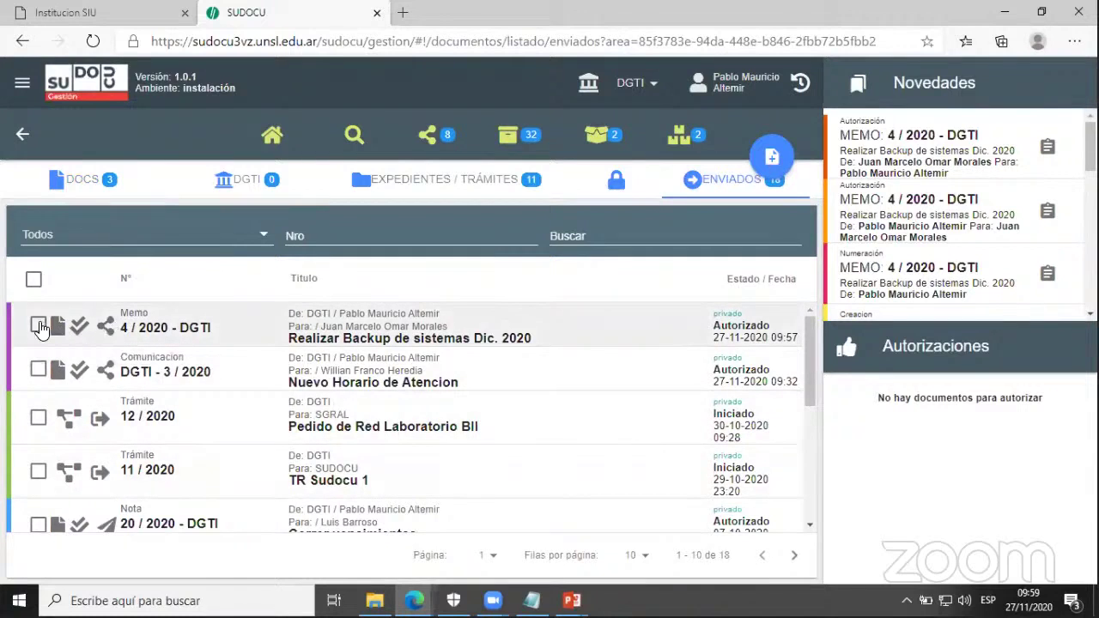
{"action": "left_click", "coordinate": [37, 326]}
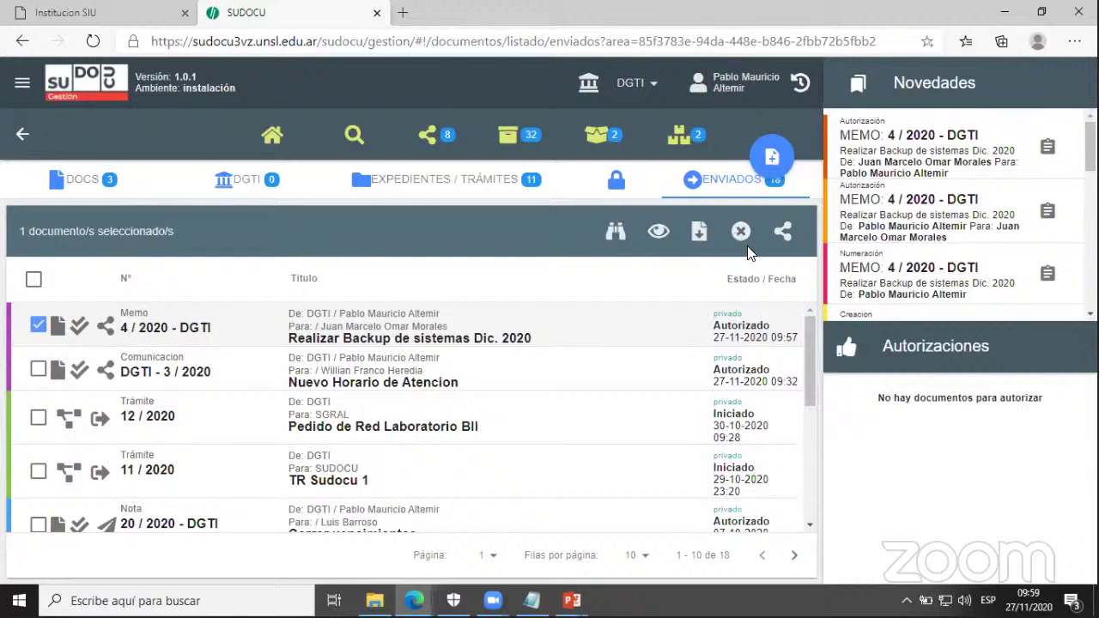
{"action": "key", "text": "ctrl+minus"}
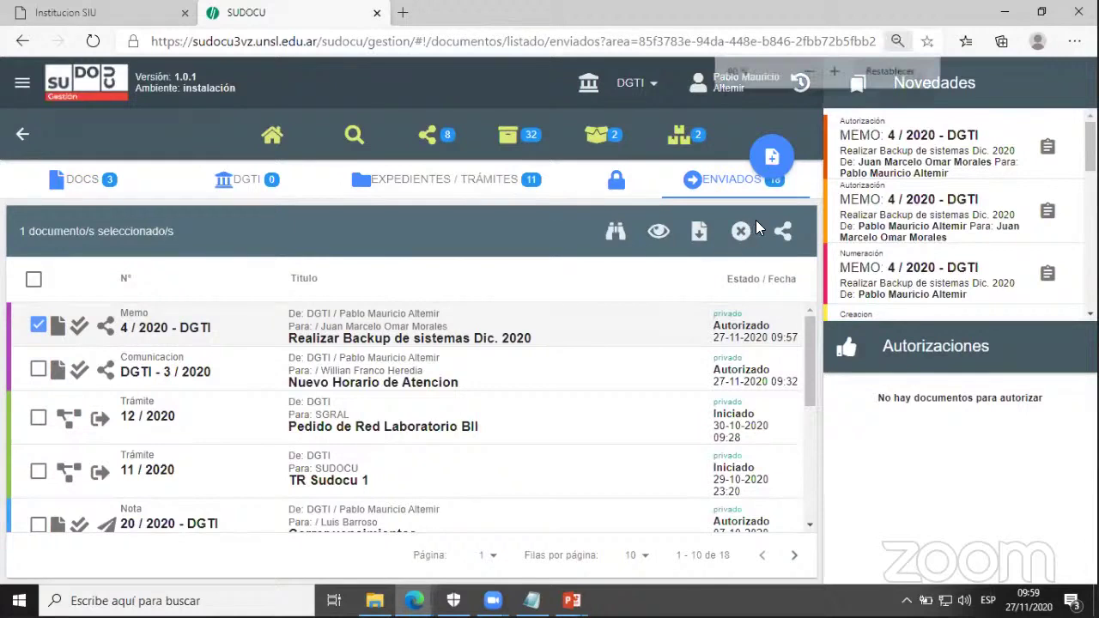
{"action": "key", "text": "ctrl+minus"}
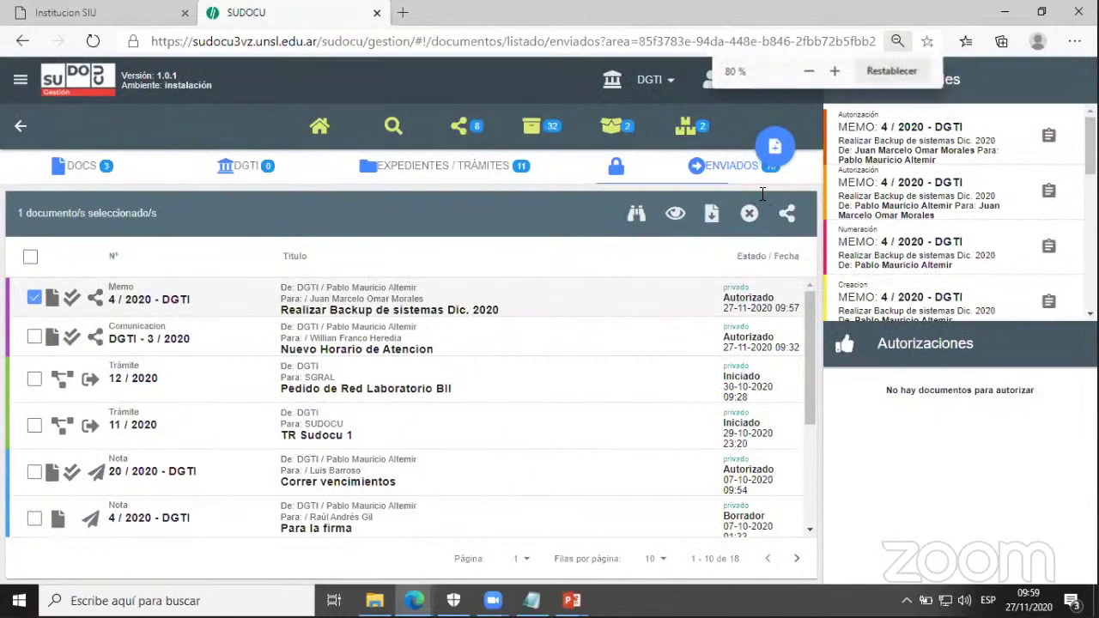
{"action": "key", "text": "ctrl+minus"}
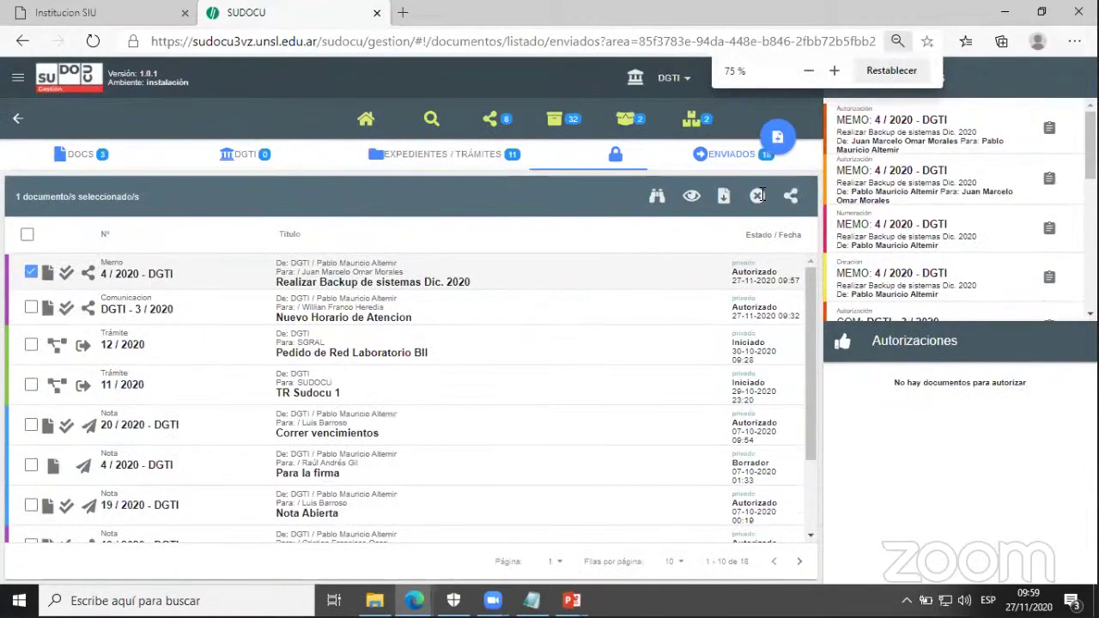
{"action": "left_click", "coordinate": [759, 195]}
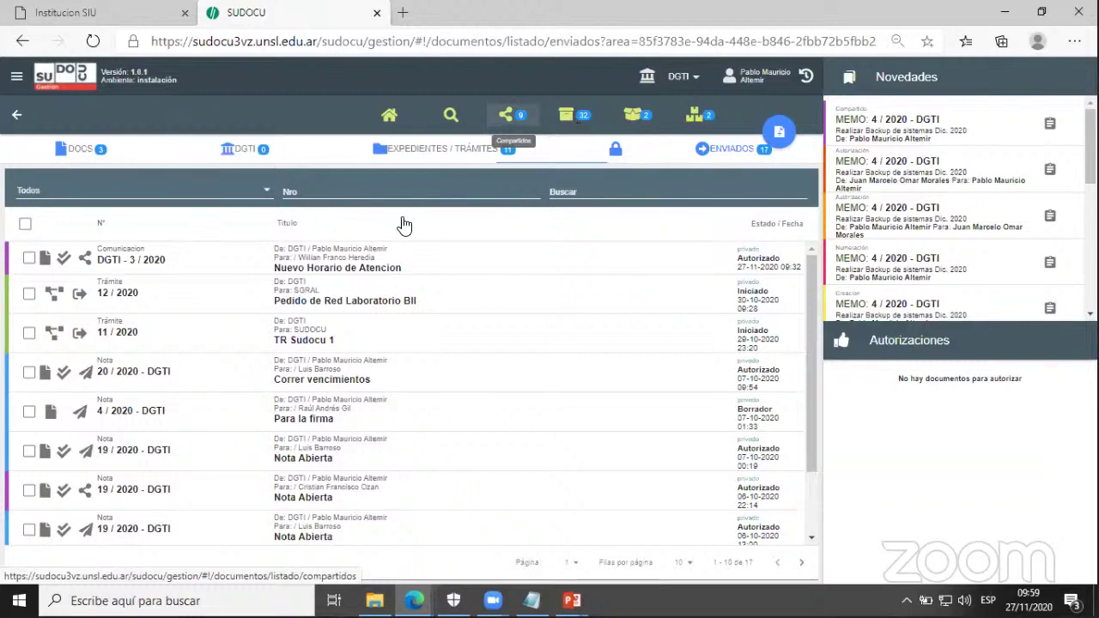
{"action": "left_click", "coordinate": [572, 115]}
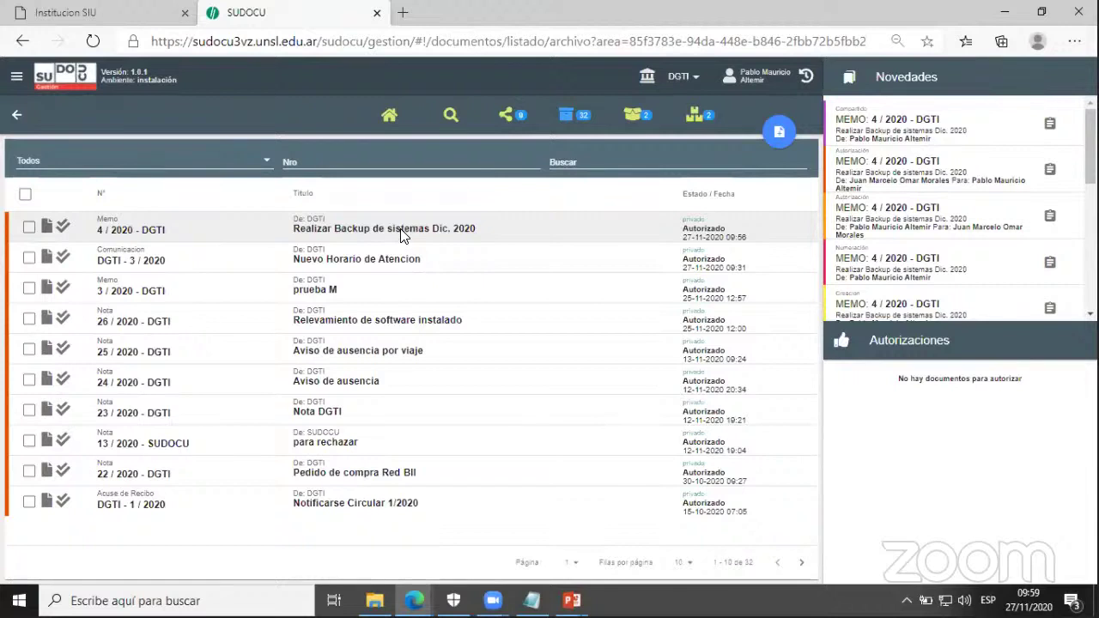
{"action": "key", "text": "alt+Tab"}
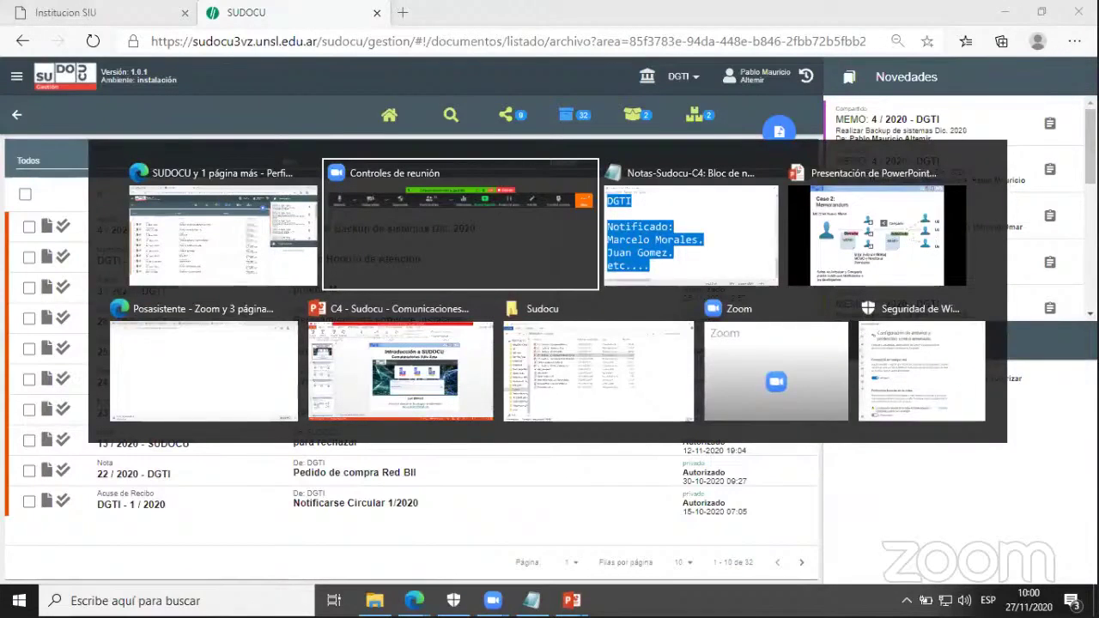
- Return to the PowerPoint slideshow and advance to the closing '¡Gracias! ¿Preguntas?' slide
{"action": "key", "text": "Tab"}
{"action": "key", "text": "Tab"}
{"action": "left_click", "coordinate": [678, 263]}
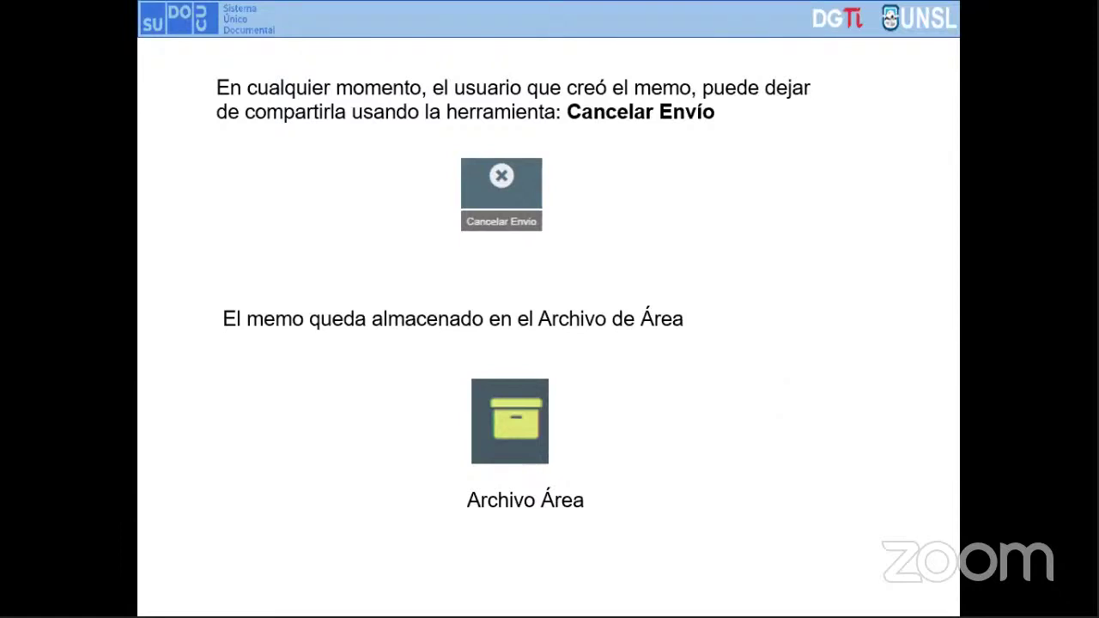
{"action": "key", "text": "Right"}
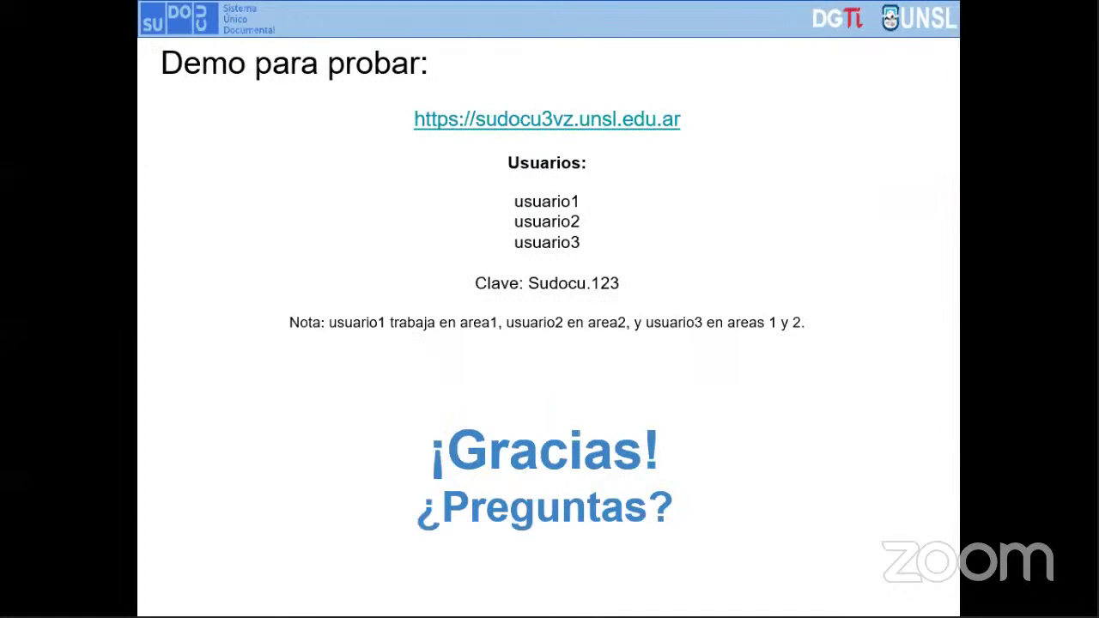